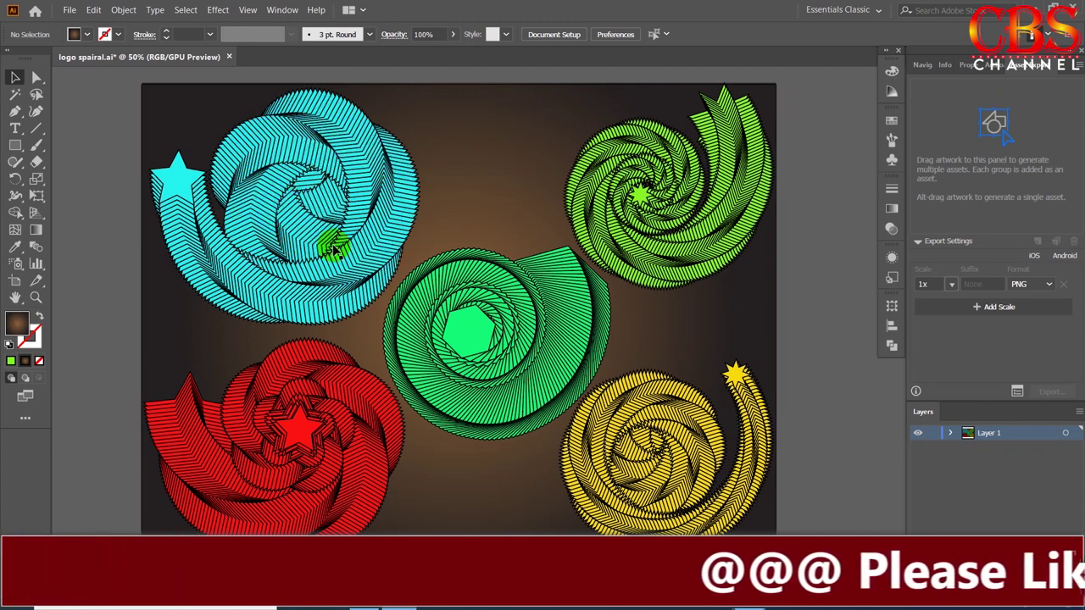
Create a new 1920 × 1280 px landscape document with Pixels as the unit.
click(69, 10)
click(84, 27)
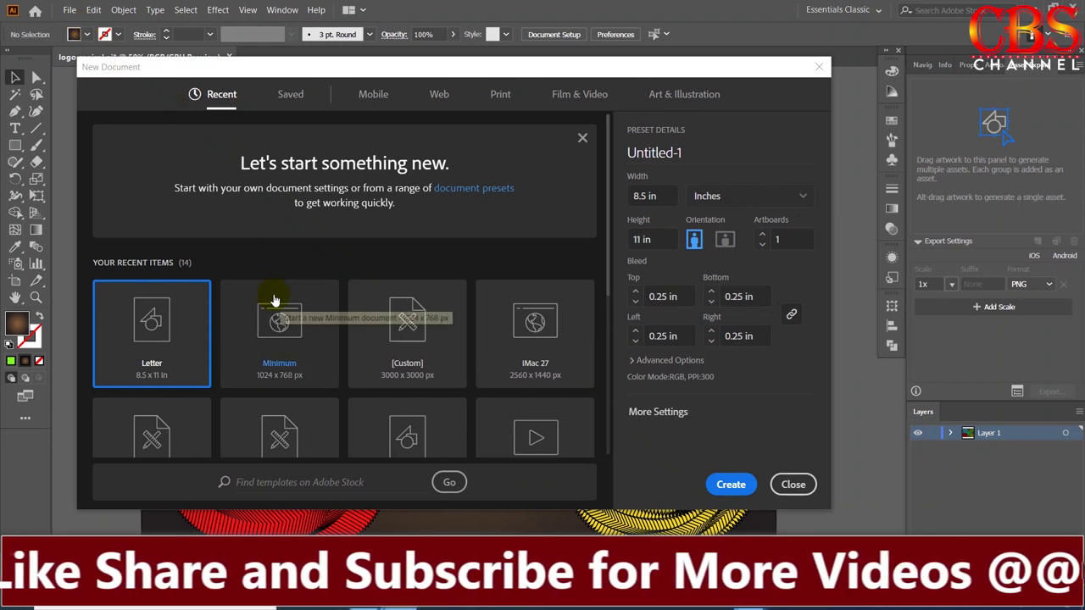
drag(608, 241, 609, 298)
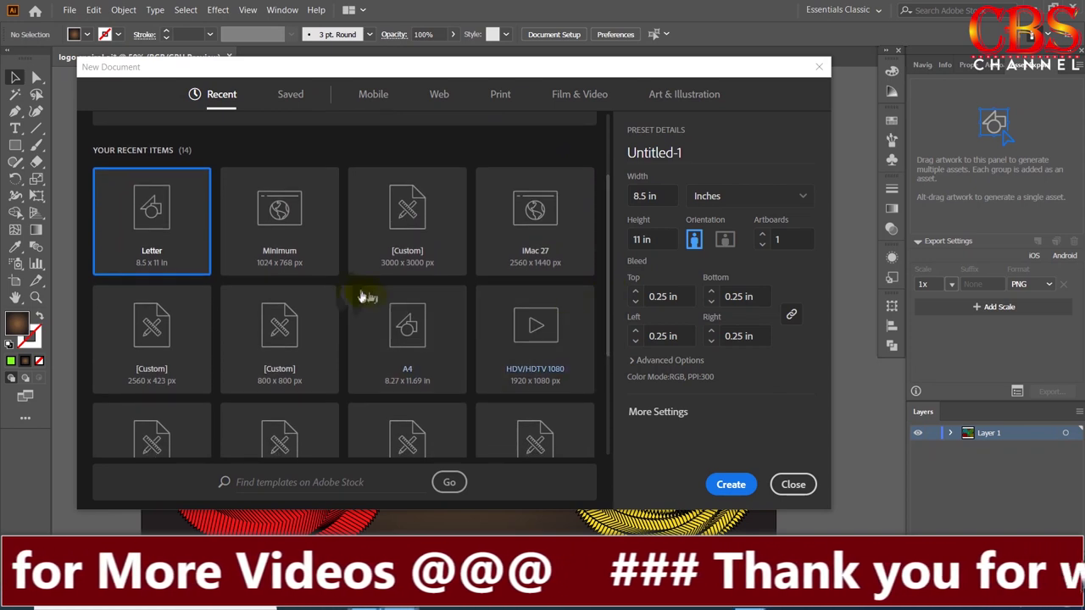
click(745, 203)
click(738, 203)
click(712, 345)
click(672, 195)
text(192)
key(Tab)
text(1280)
click(740, 486)
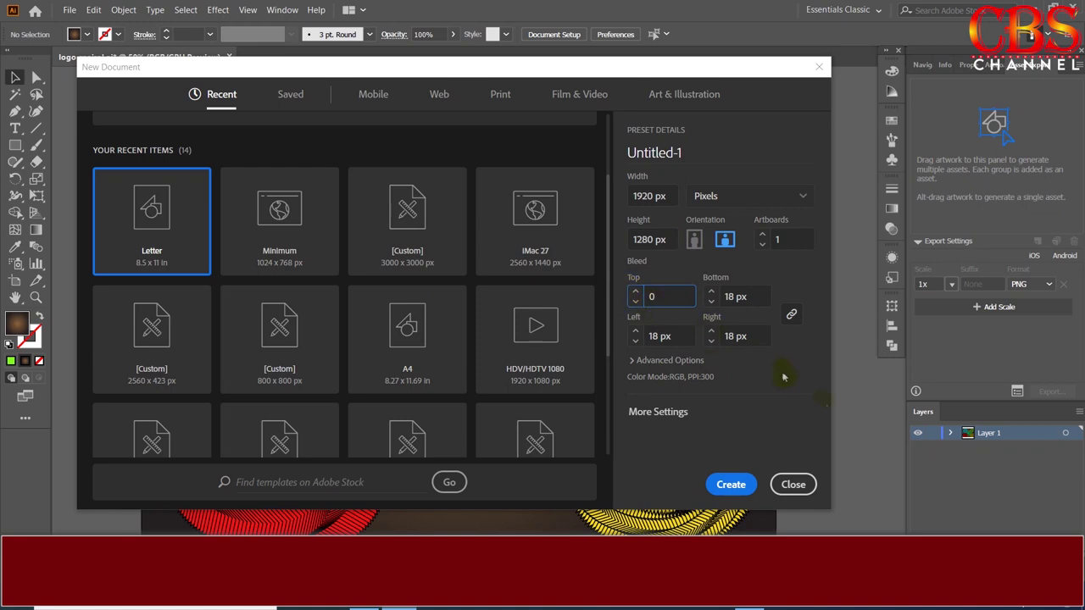
click(733, 486)
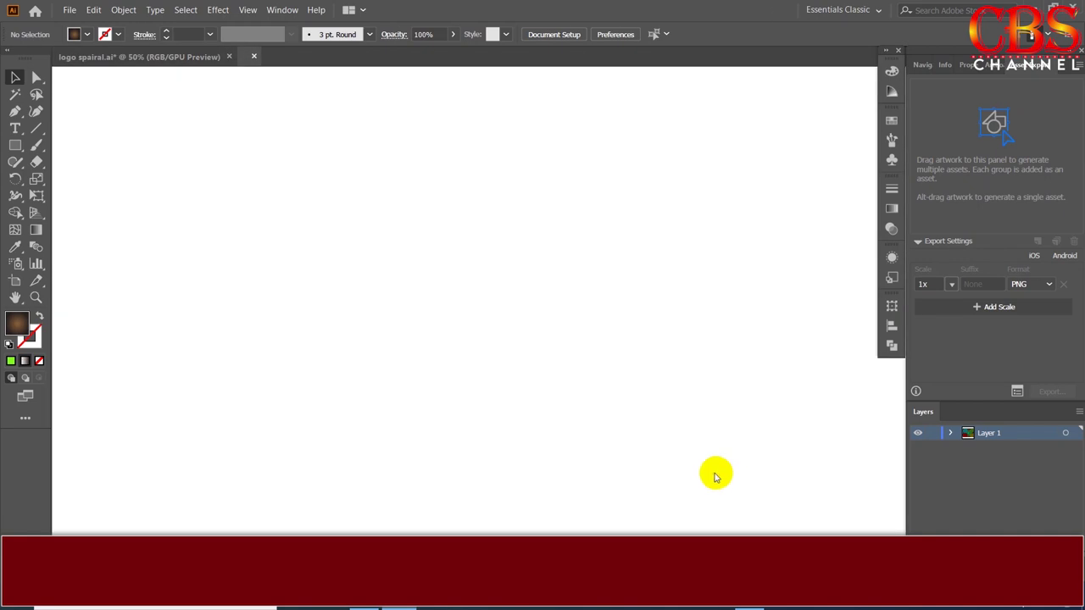
Draw a hexagon of about 286 × 248 px near the artboard's upper left using the Polygon tool.
scroll(545, 343, down, 1)
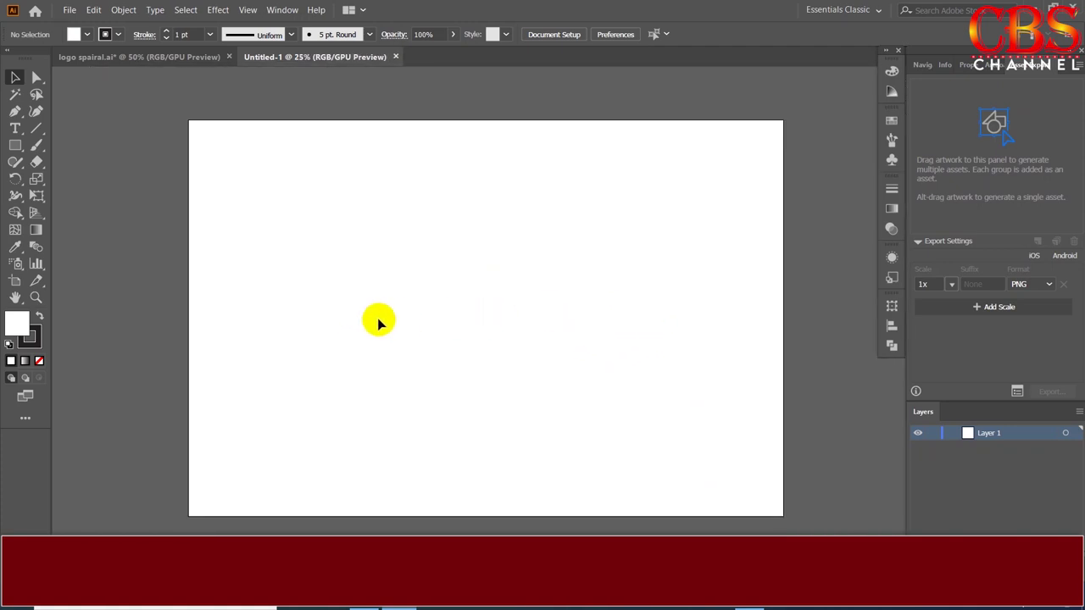
click(18, 149)
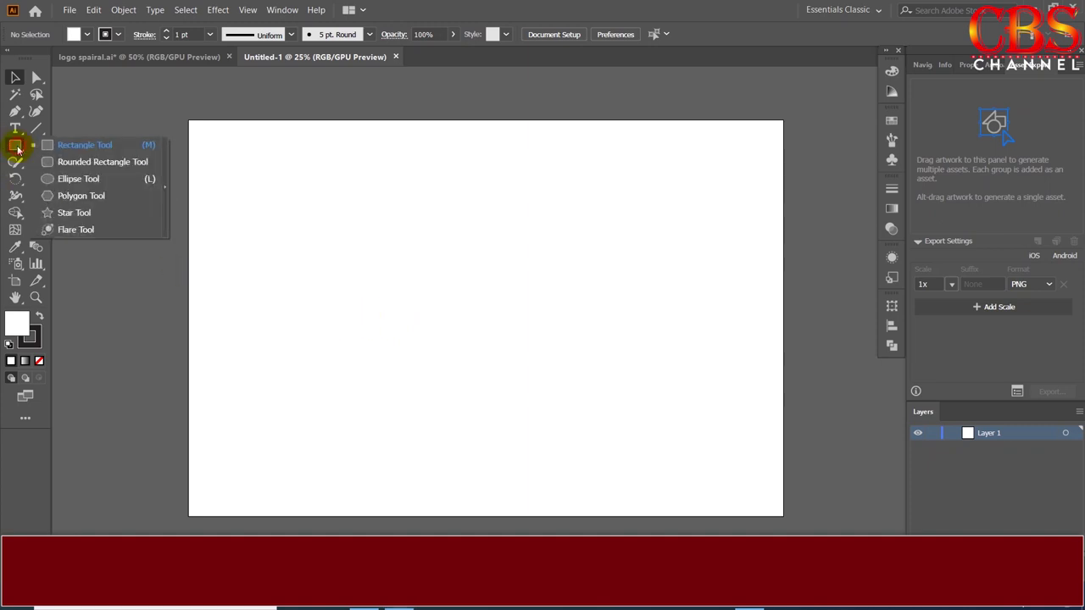
click(60, 197)
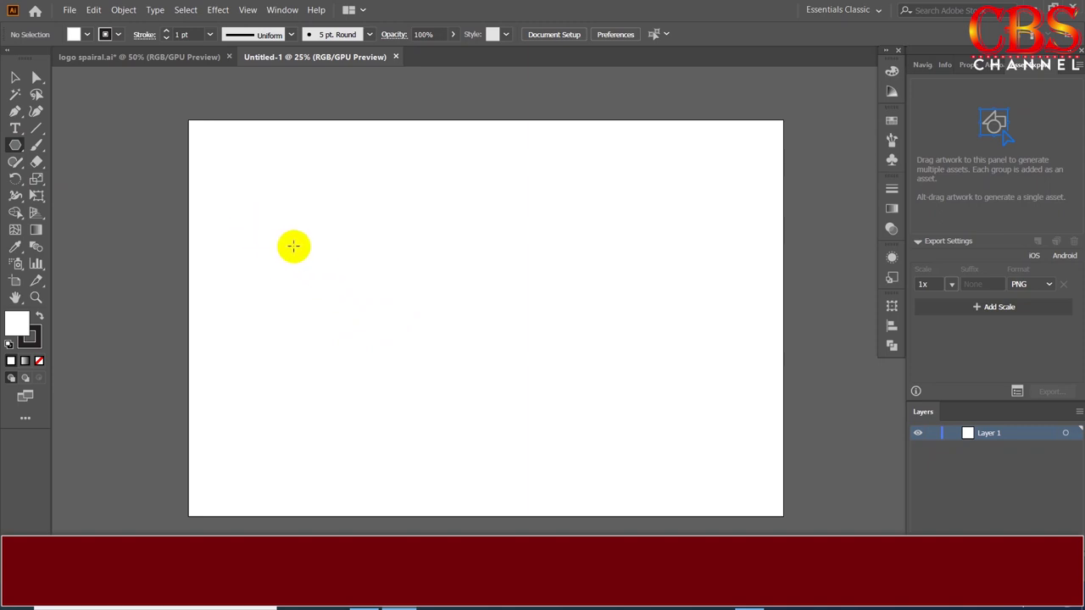
drag(314, 246, 341, 280)
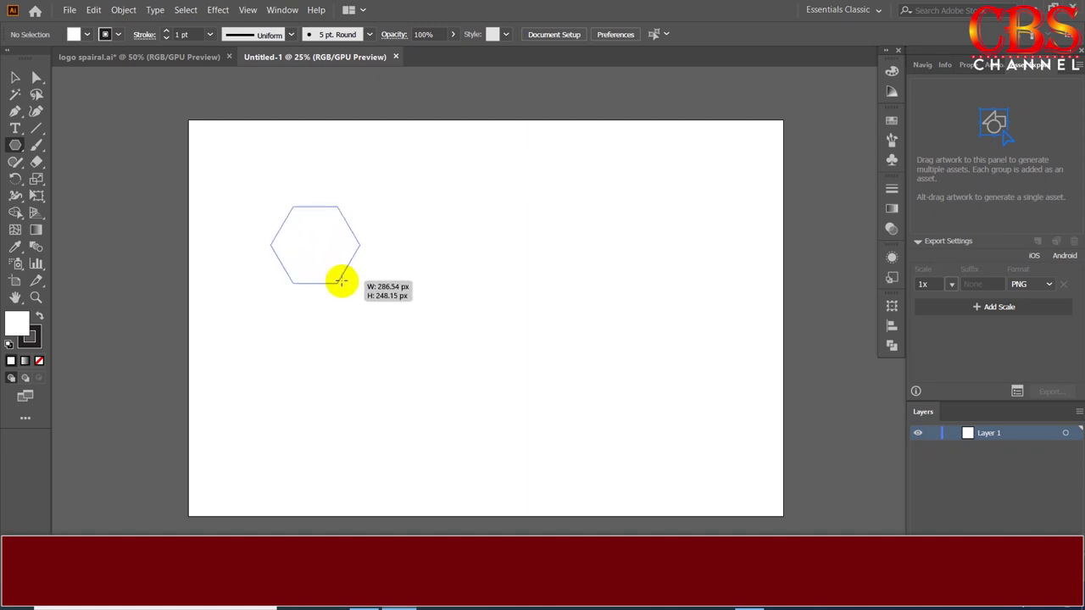
drag(341, 280, 341, 281)
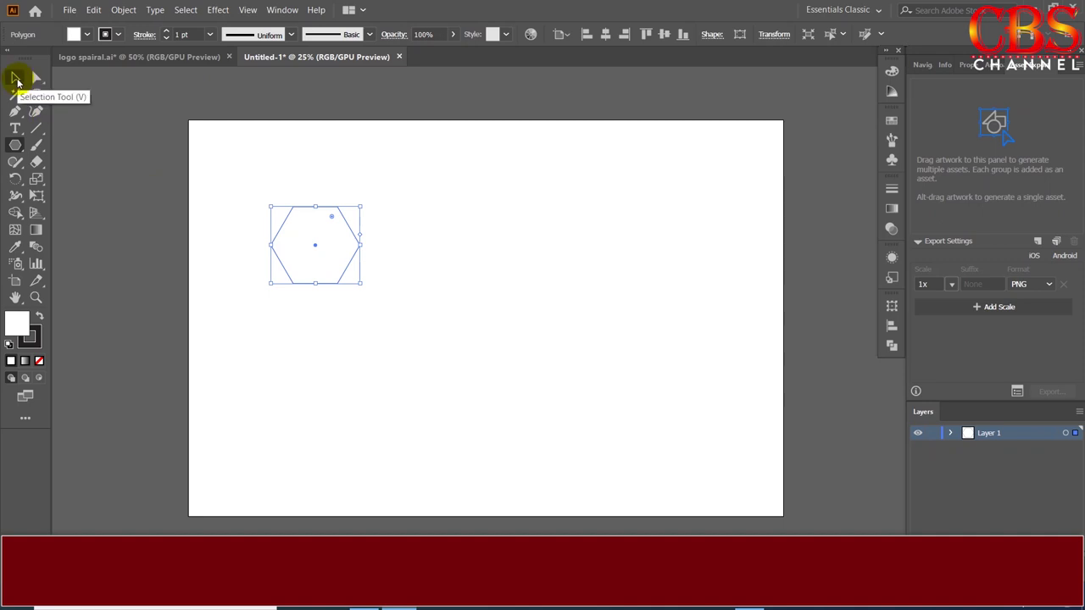
click(15, 81)
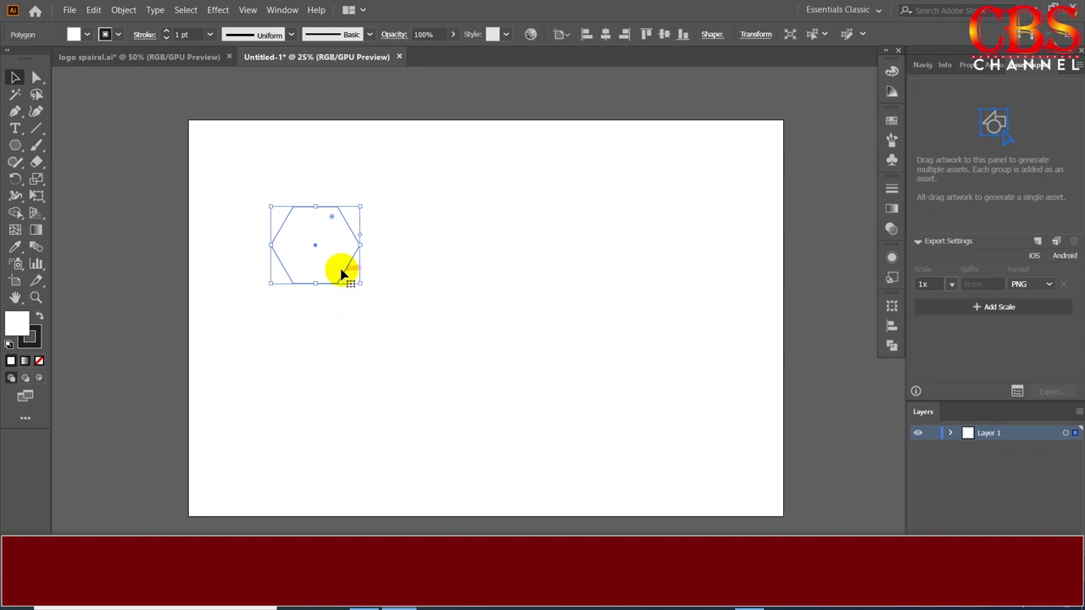
Alt-drag a copy of the hexagon to its lower right and scale it smaller.
click(399, 258)
click(332, 244)
alt+drag(332, 250, 489, 356)
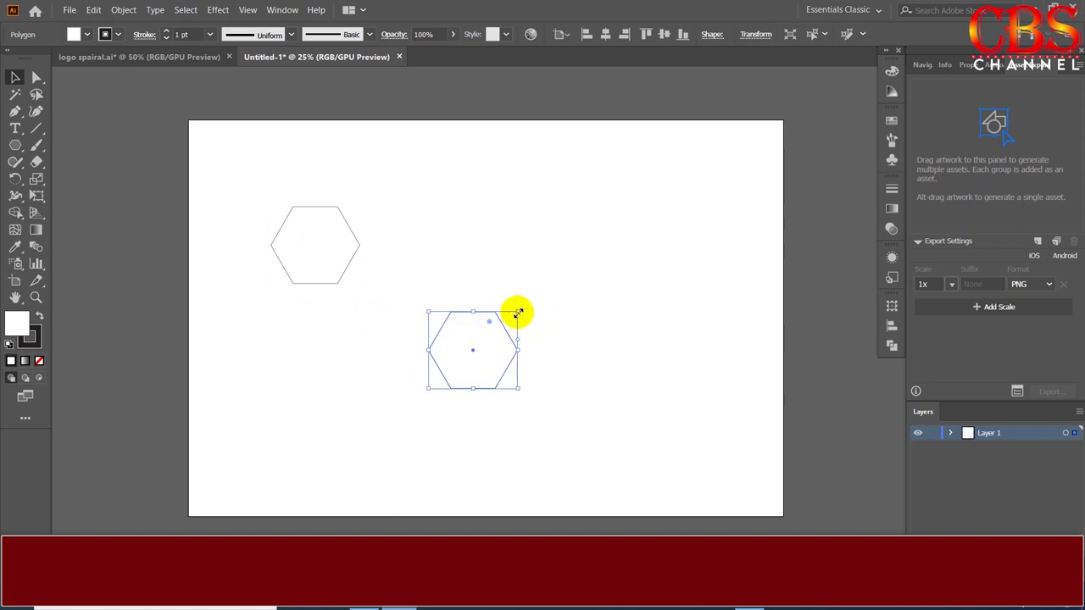
drag(518, 313, 498, 331)
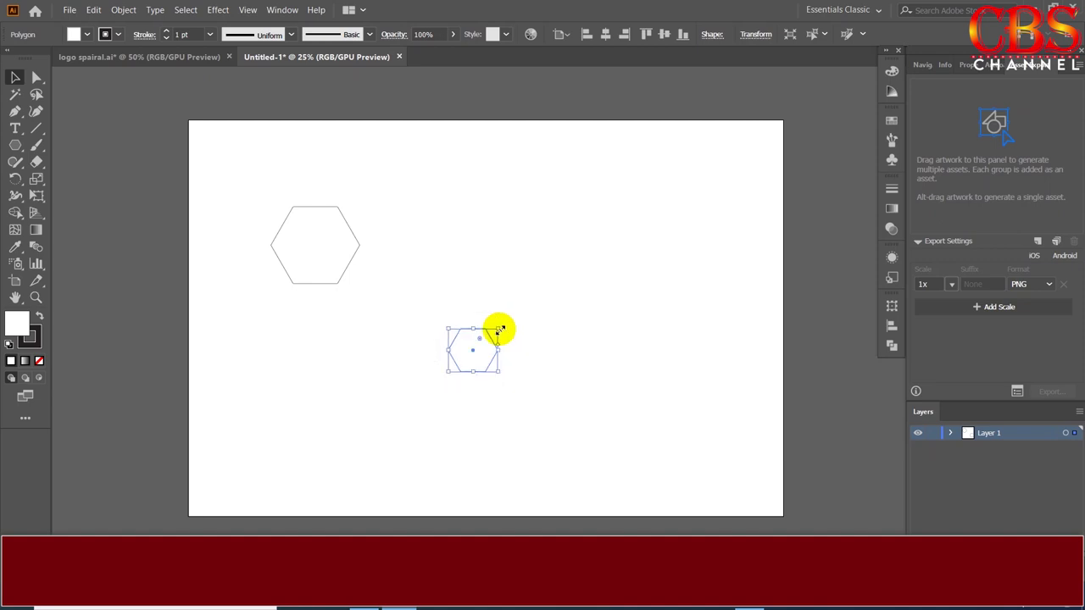
click(513, 269)
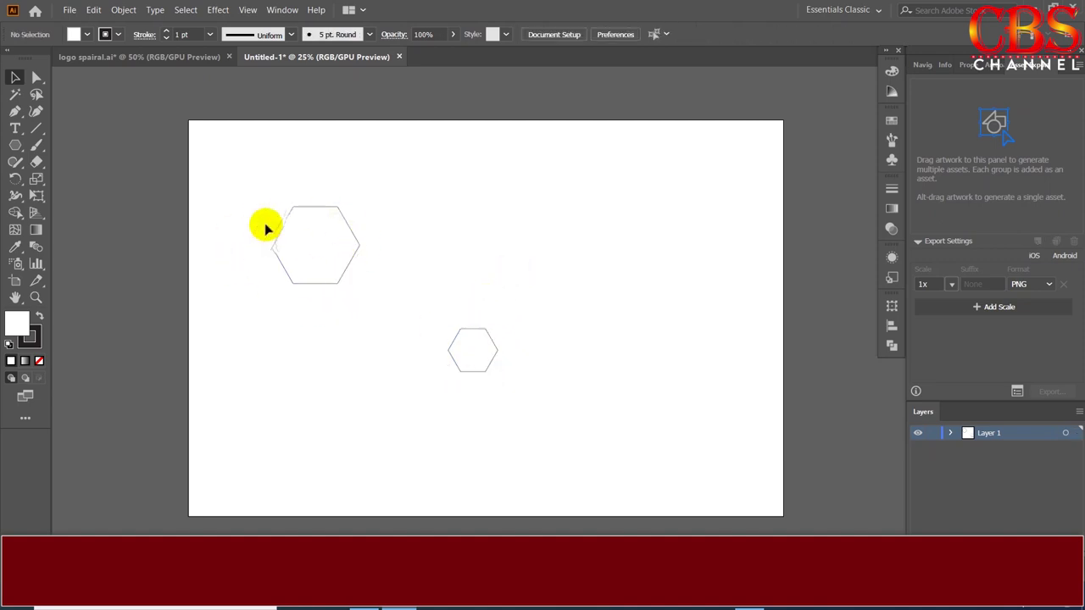
drag(259, 184, 536, 419)
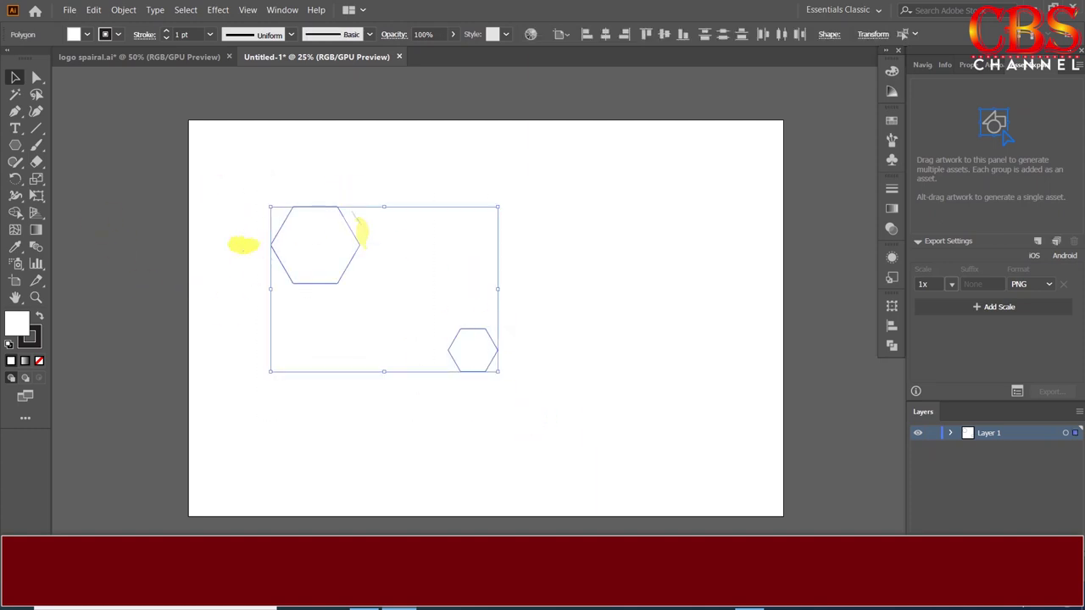
click(537, 278)
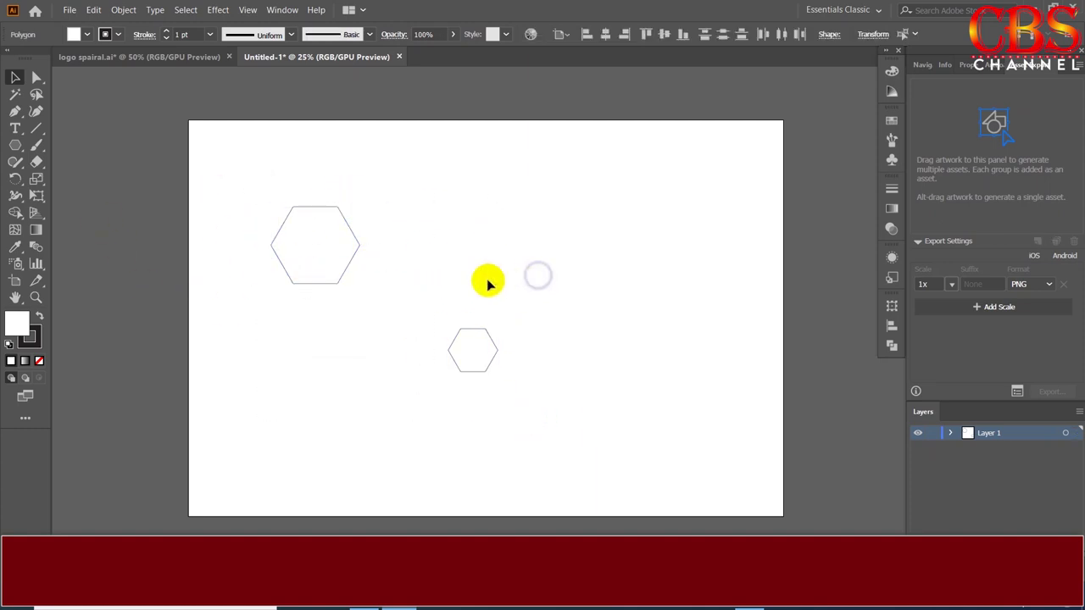
click(342, 250)
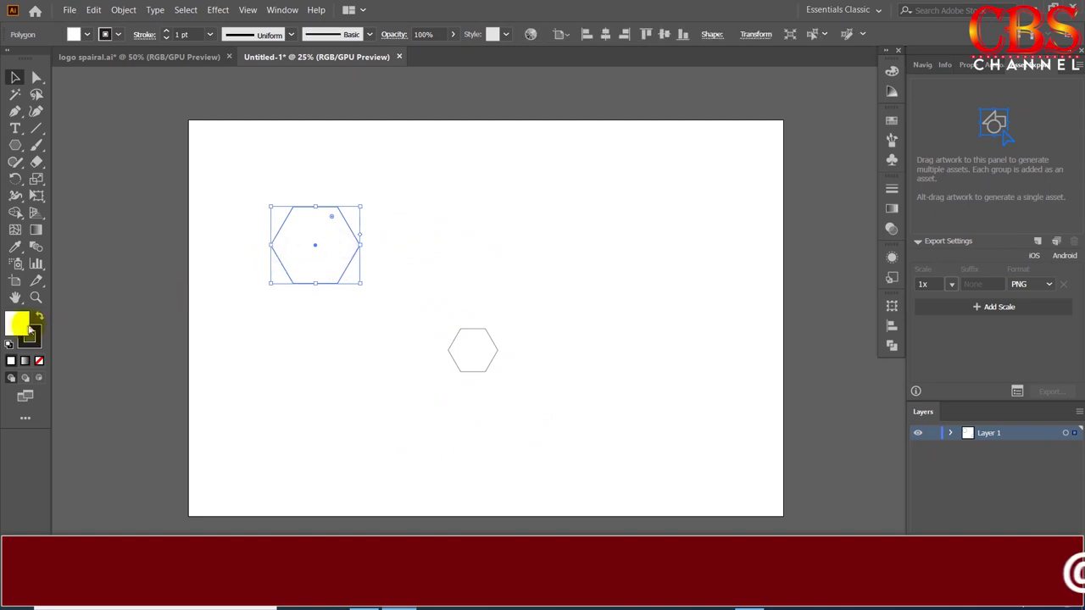
Fill both hexagons red CC1717 and select them together.
double_click(19, 325)
drag(858, 244, 862, 234)
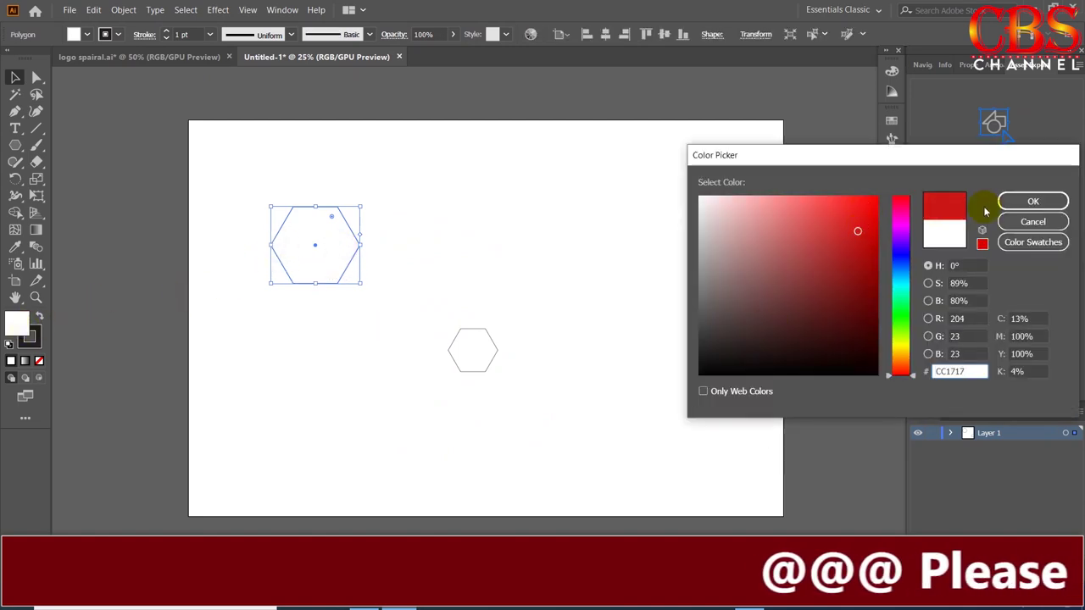
click(1027, 202)
click(477, 341)
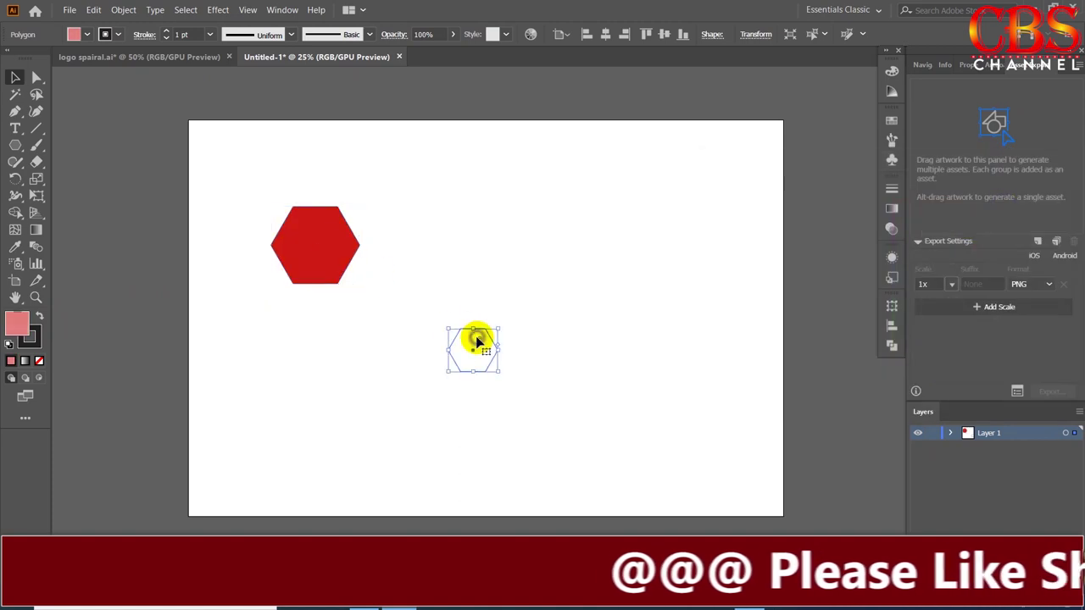
key(i)
click(318, 248)
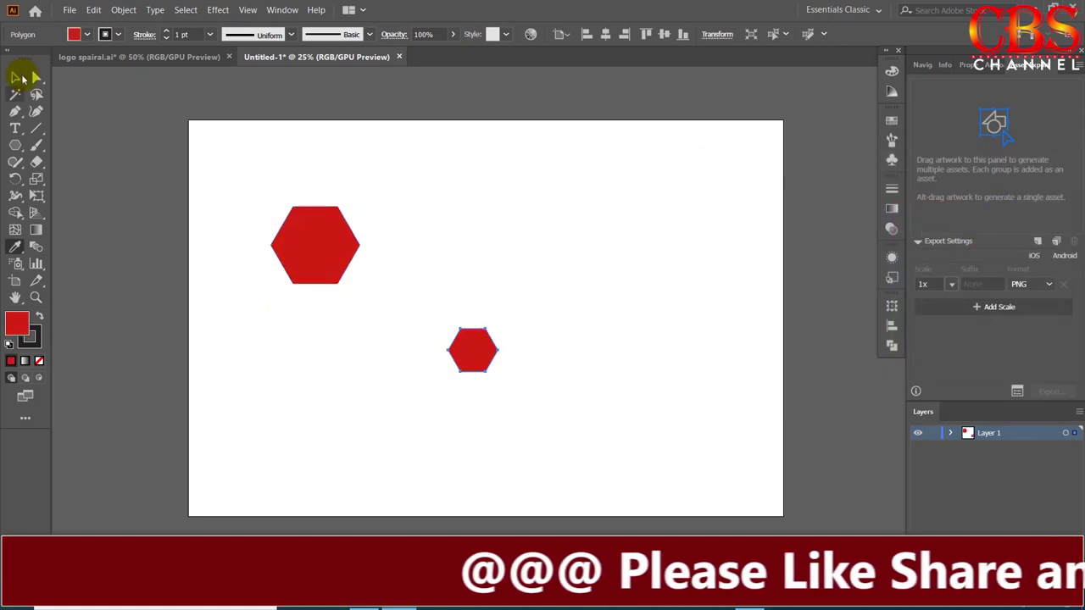
click(20, 80)
click(495, 253)
drag(235, 197, 526, 394)
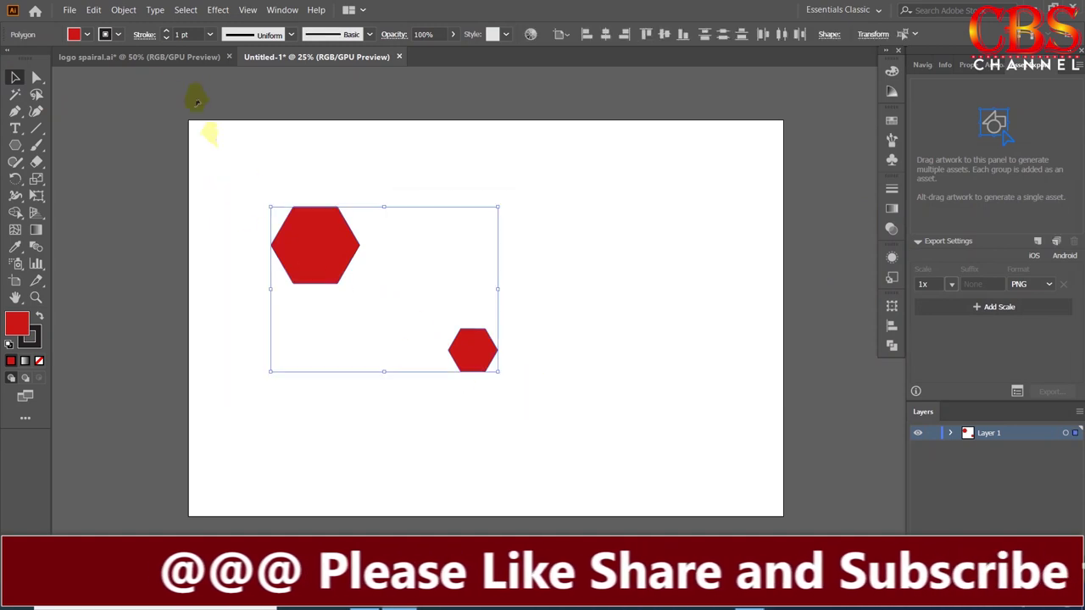
click(121, 10)
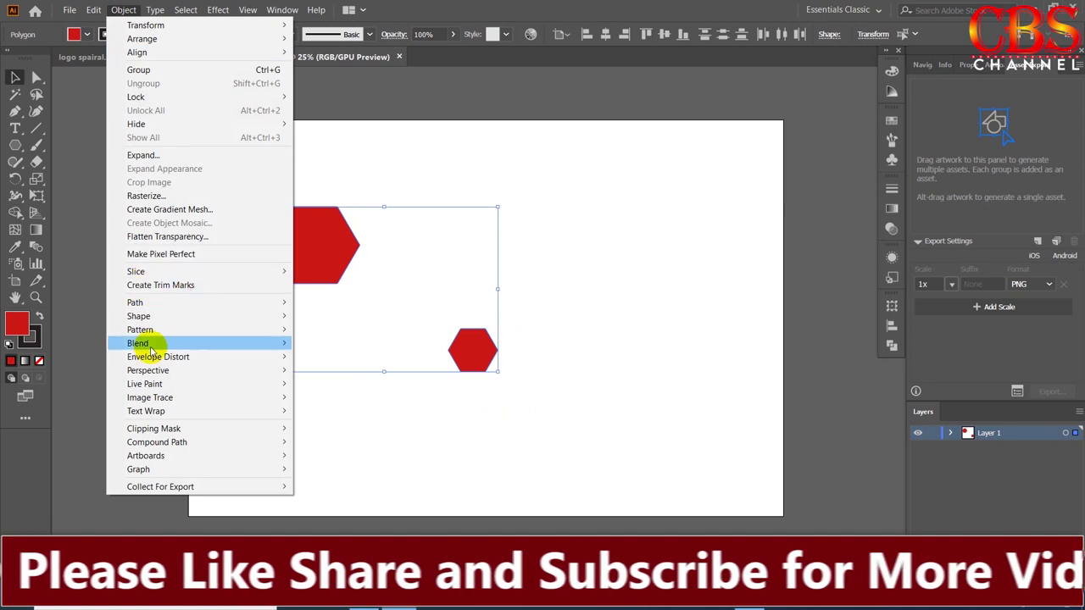
mouse_move(137, 344)
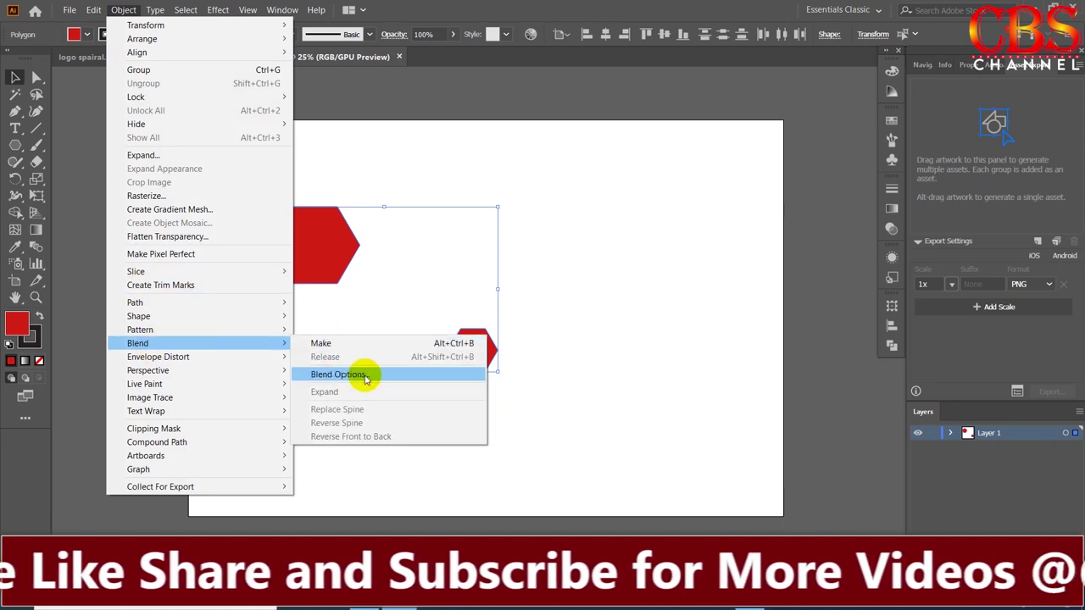
Set Blend Options to Specified Steps with 20 steps.
click(335, 375)
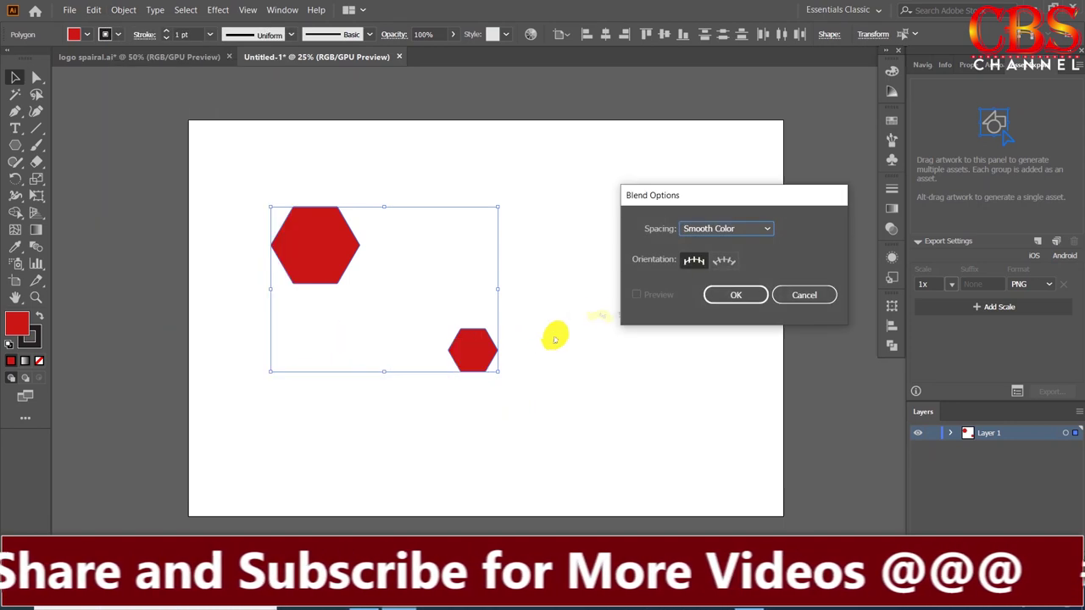
drag(766, 195, 711, 183)
click(707, 190)
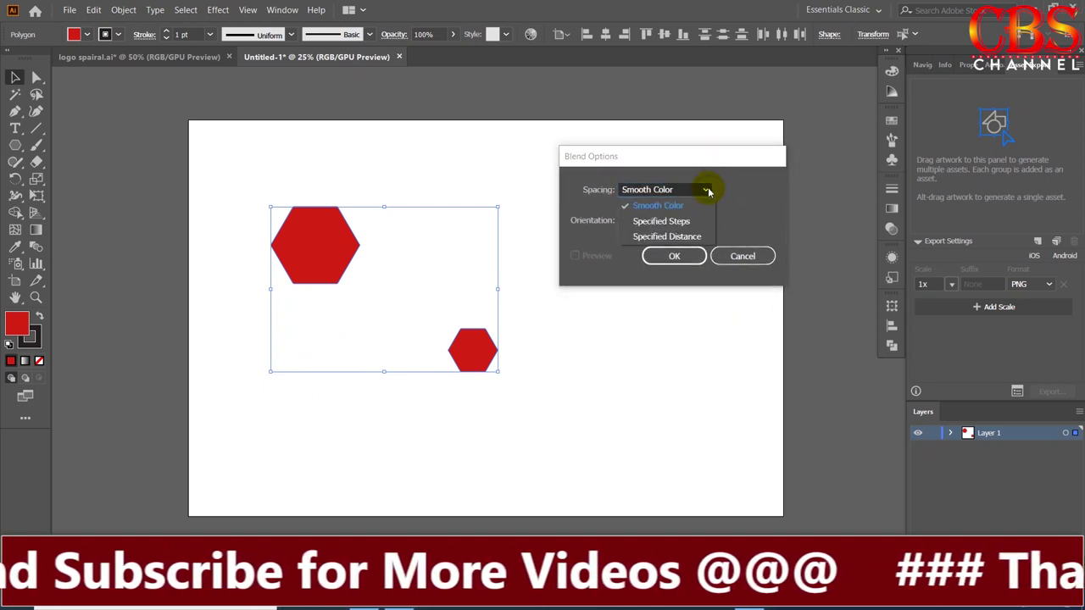
click(675, 225)
text(20)
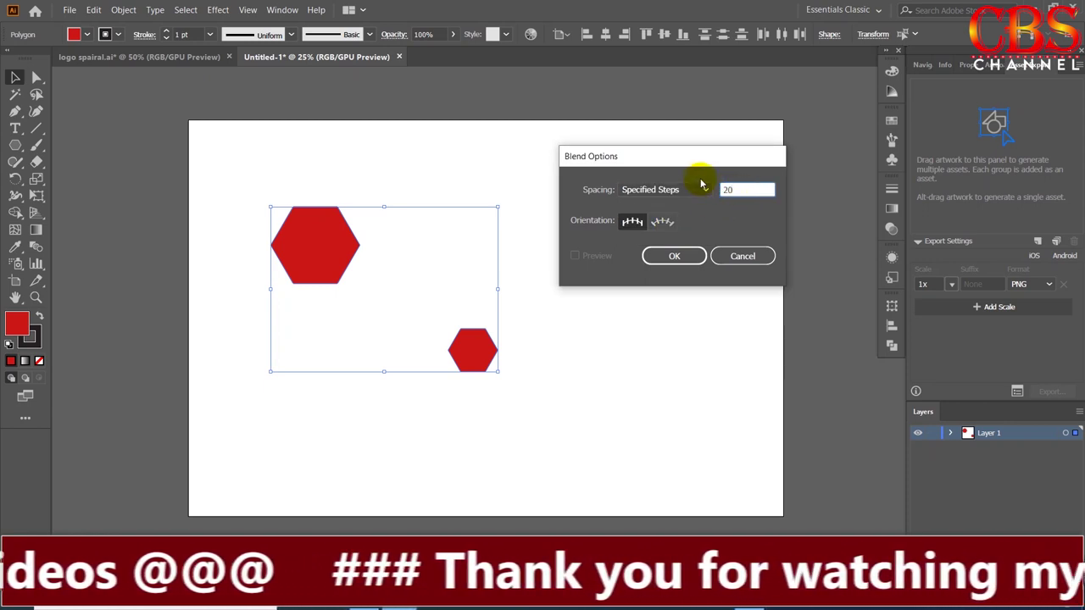
click(675, 256)
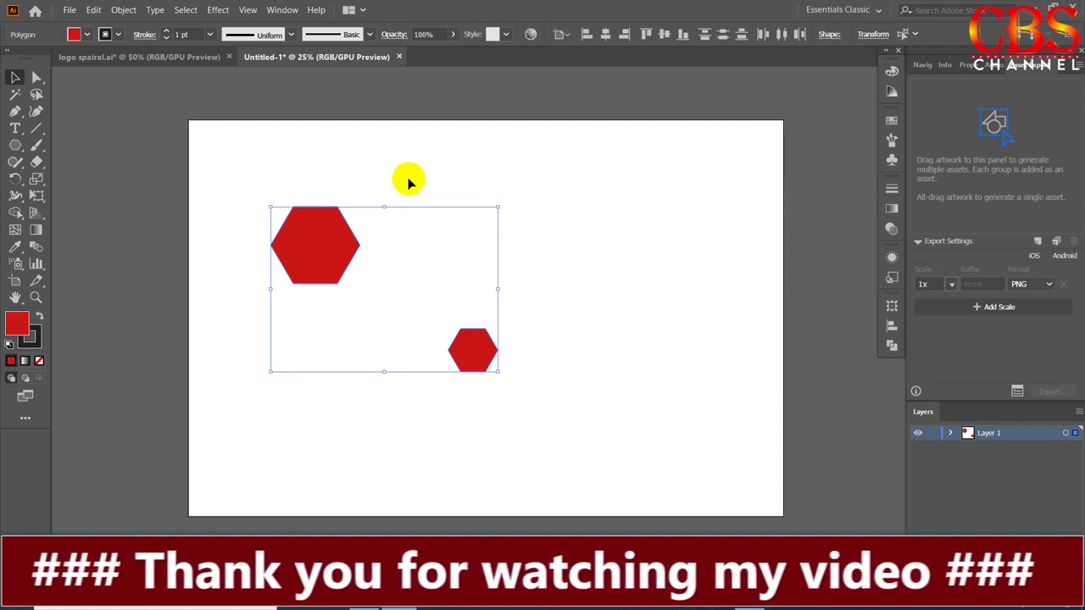
Make the blend between the two hexagons and move it toward the left edge.
click(123, 9)
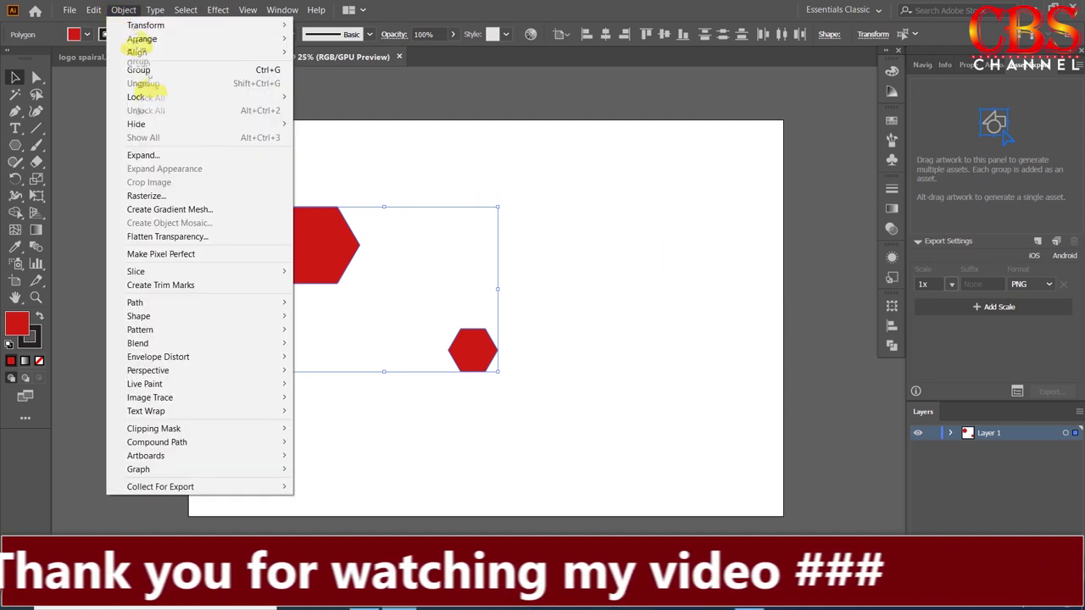
mouse_move(137, 343)
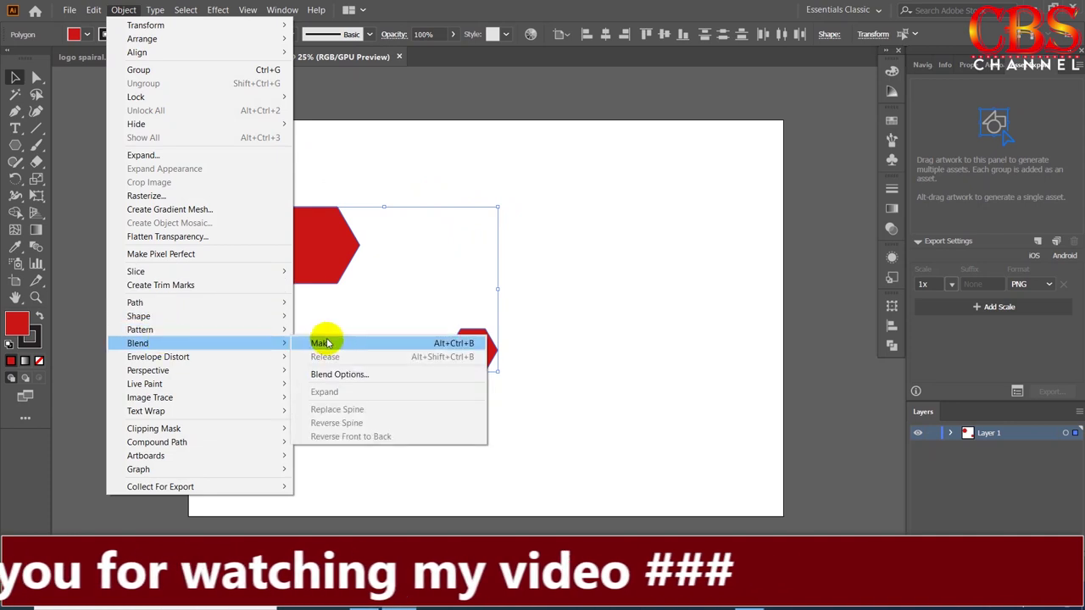
click(324, 343)
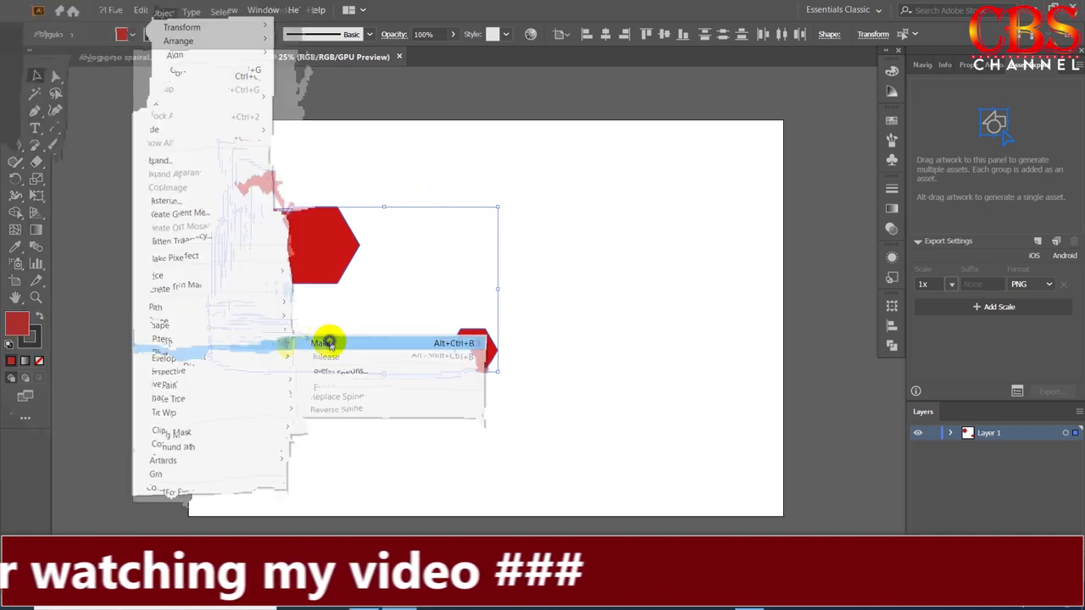
click(557, 273)
mouse_move(455, 348)
mouse_down()
mouse_move(389, 347)
mouse_move(407, 395)
mouse_move(384, 386)
mouse_up()
click(453, 329)
click(483, 308)
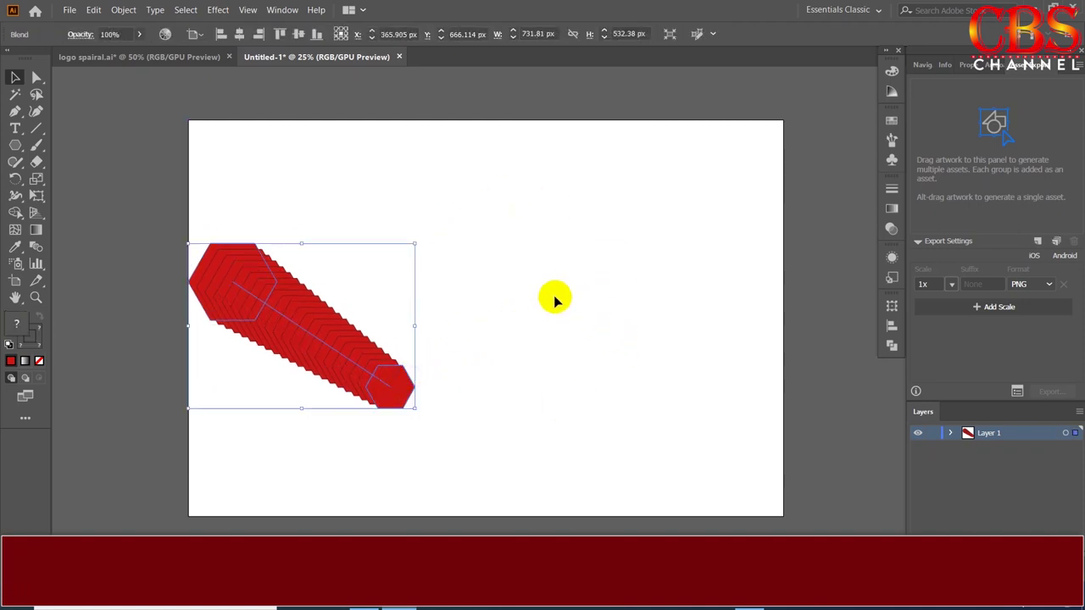
Create a spiral with a 200 px radius and 5 segments.
click(35, 133)
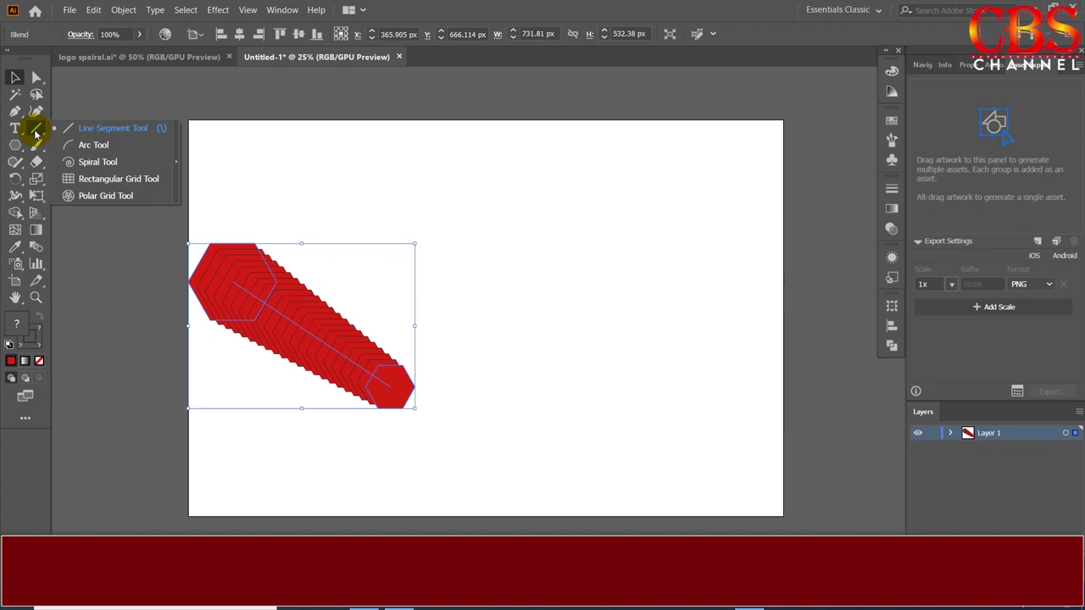
click(95, 163)
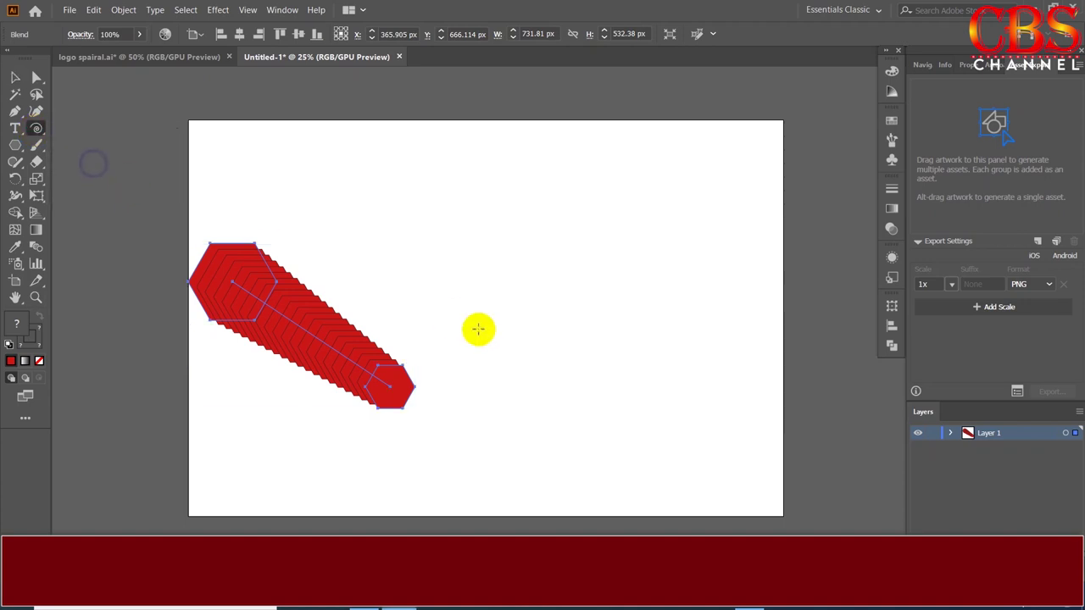
click(567, 277)
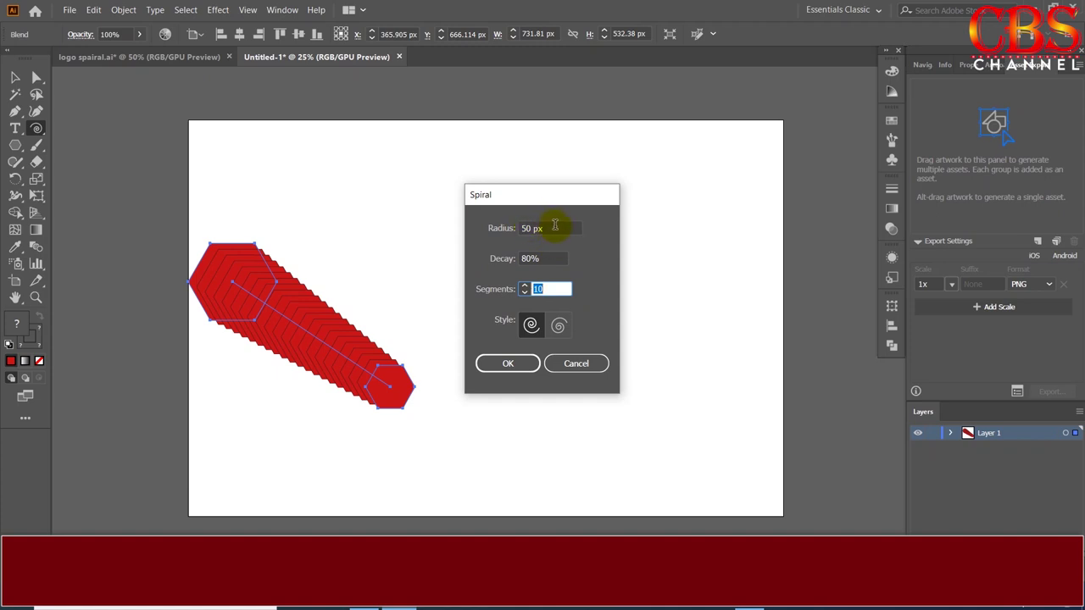
click(556, 227)
text(200)
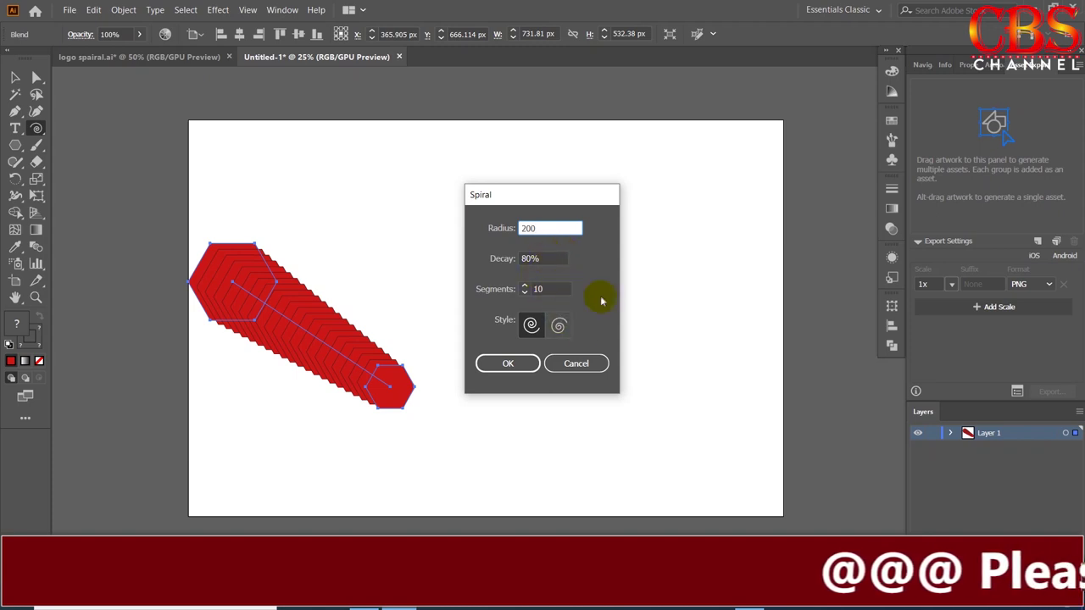
double_click(542, 289)
text(5)
click(513, 365)
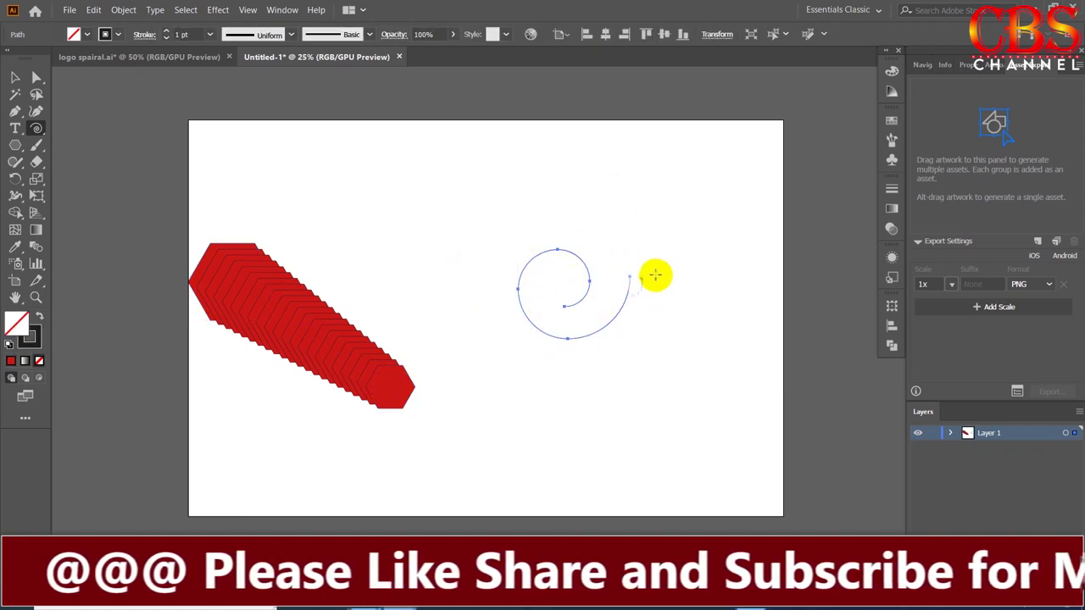
Move the spiral closer to the red blend and select both.
click(14, 77)
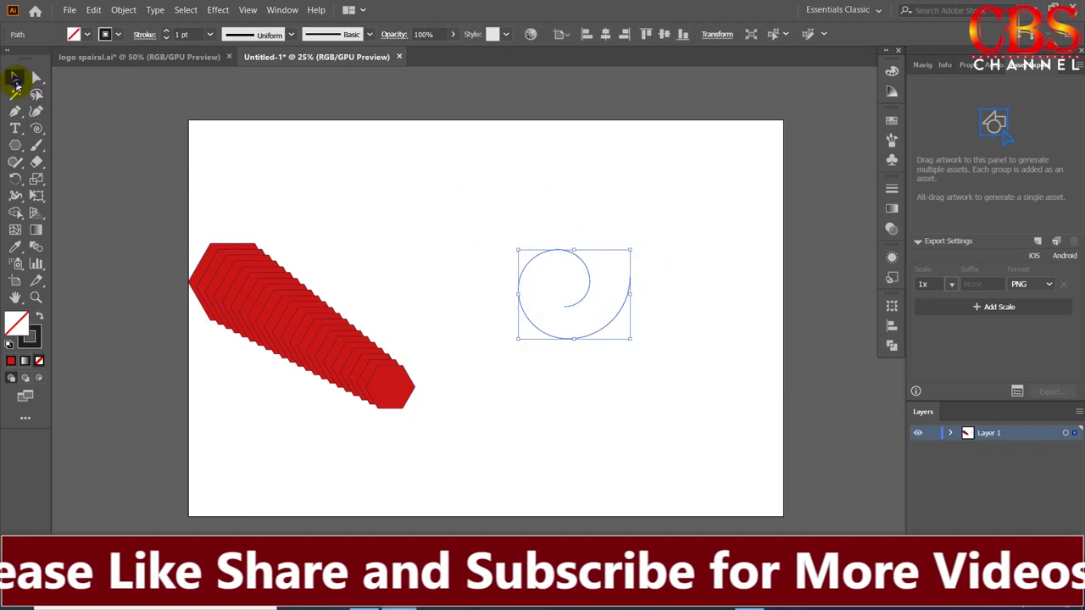
click(653, 270)
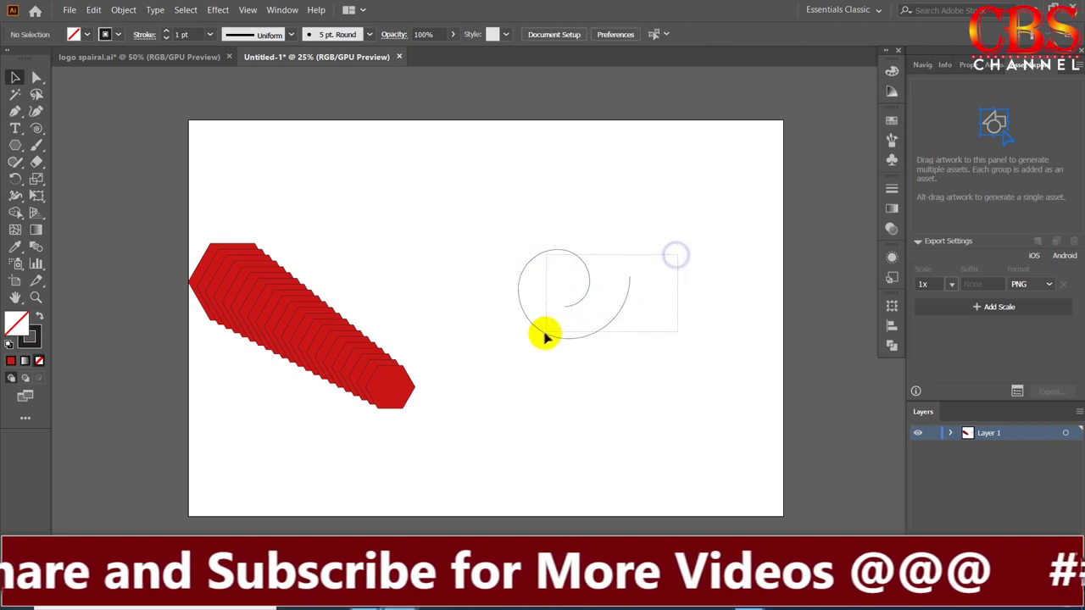
drag(678, 258, 545, 334)
drag(551, 277, 520, 266)
click(634, 254)
click(527, 270)
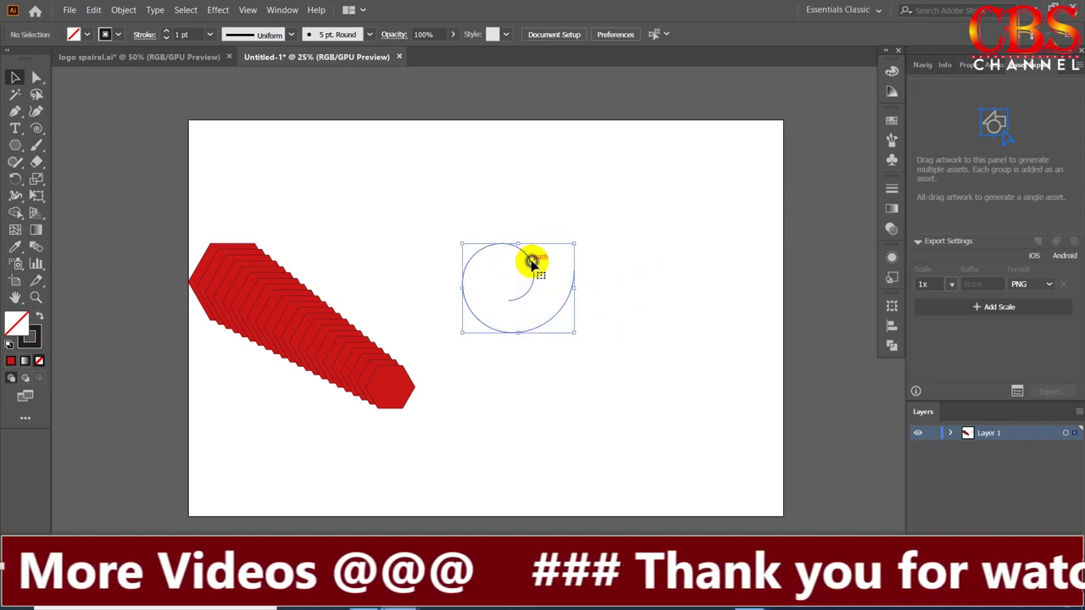
drag(638, 237, 310, 395)
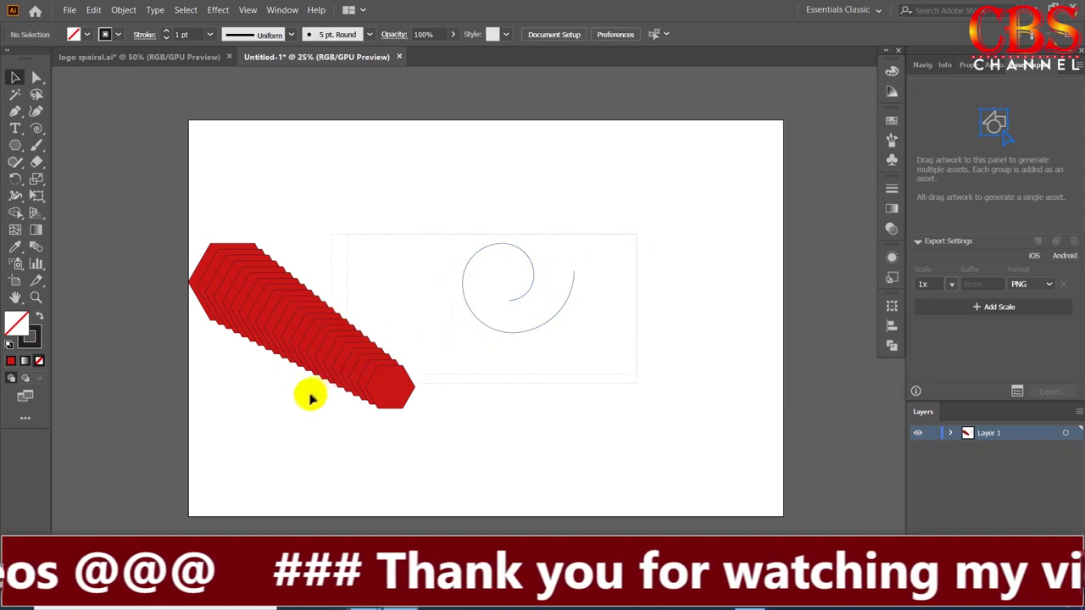
Replace the red blend's spine with the spiral and shift the coiled blend left.
click(123, 9)
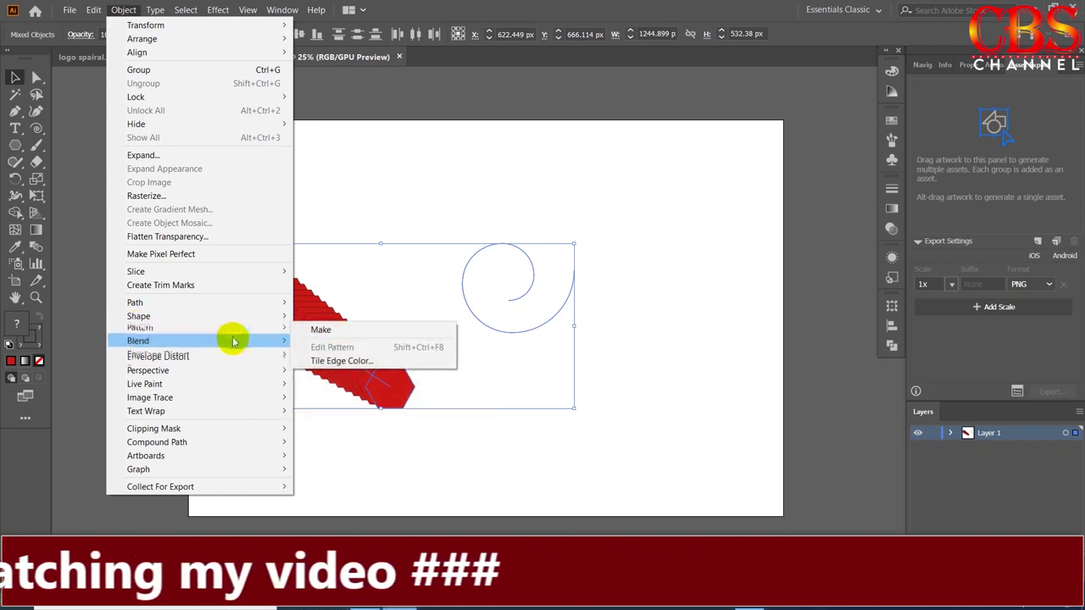
mouse_move(137, 343)
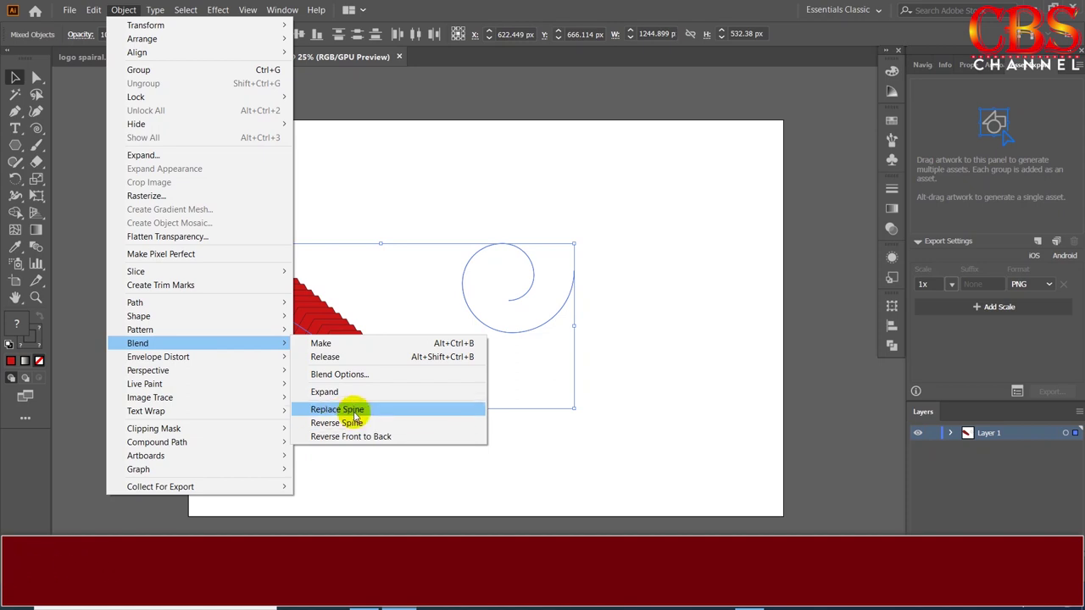
click(342, 412)
click(687, 295)
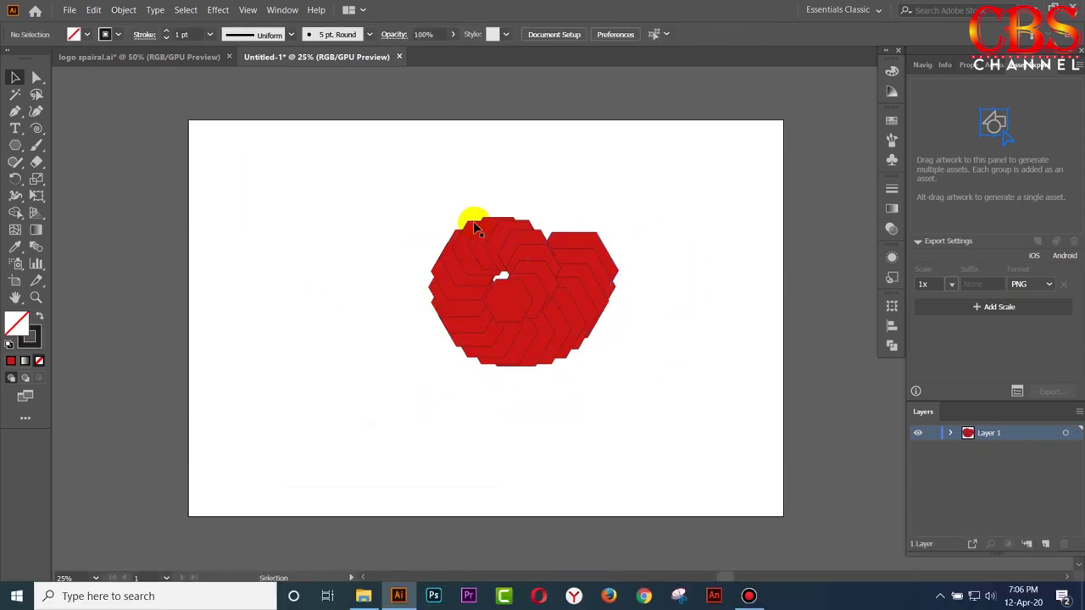
drag(533, 293, 417, 296)
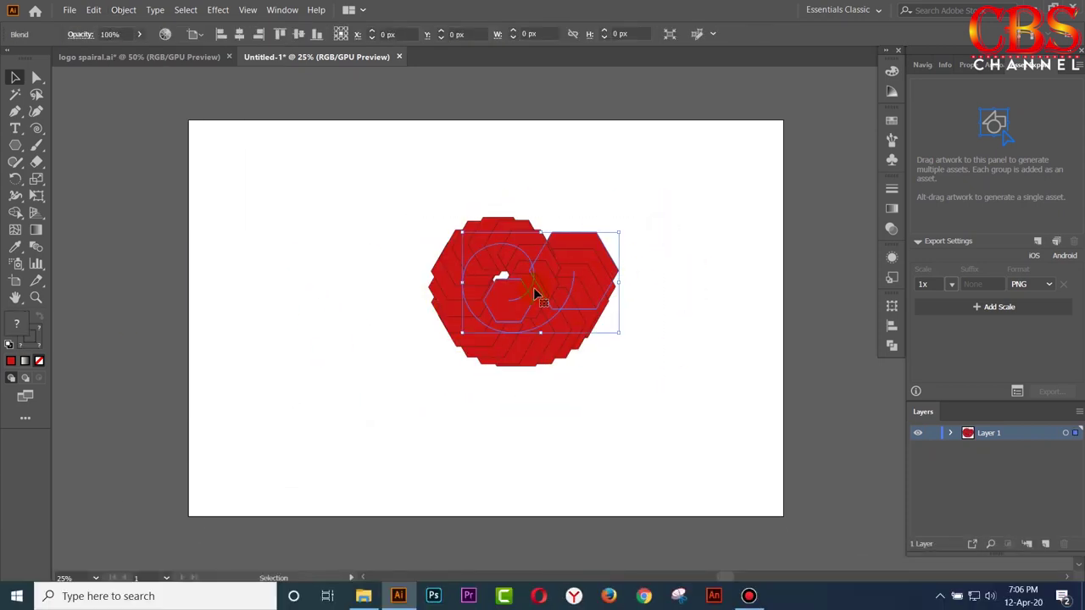
click(593, 346)
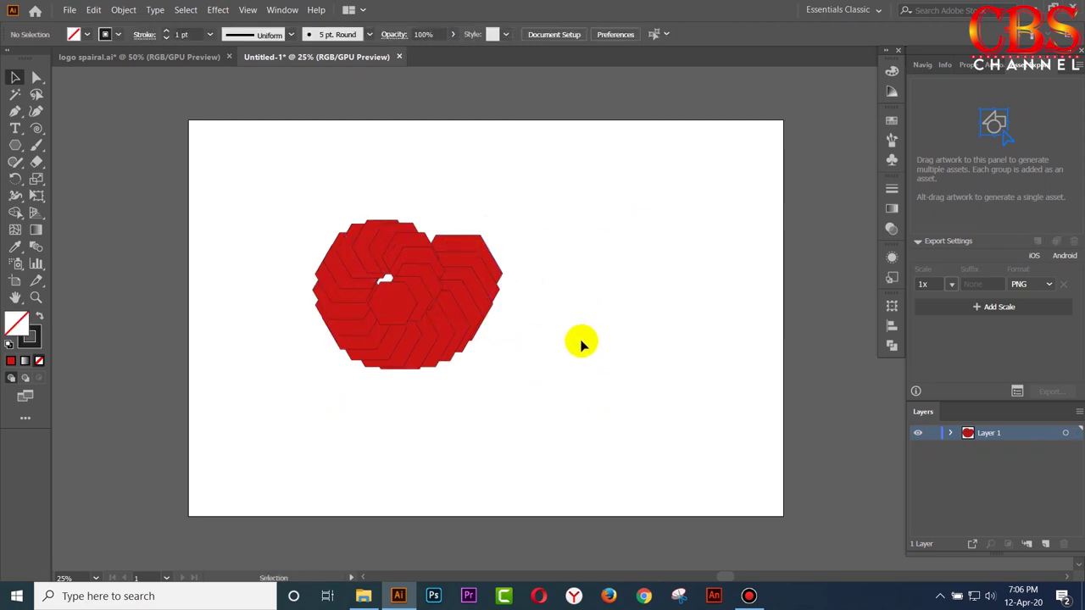
drag(577, 214, 284, 361)
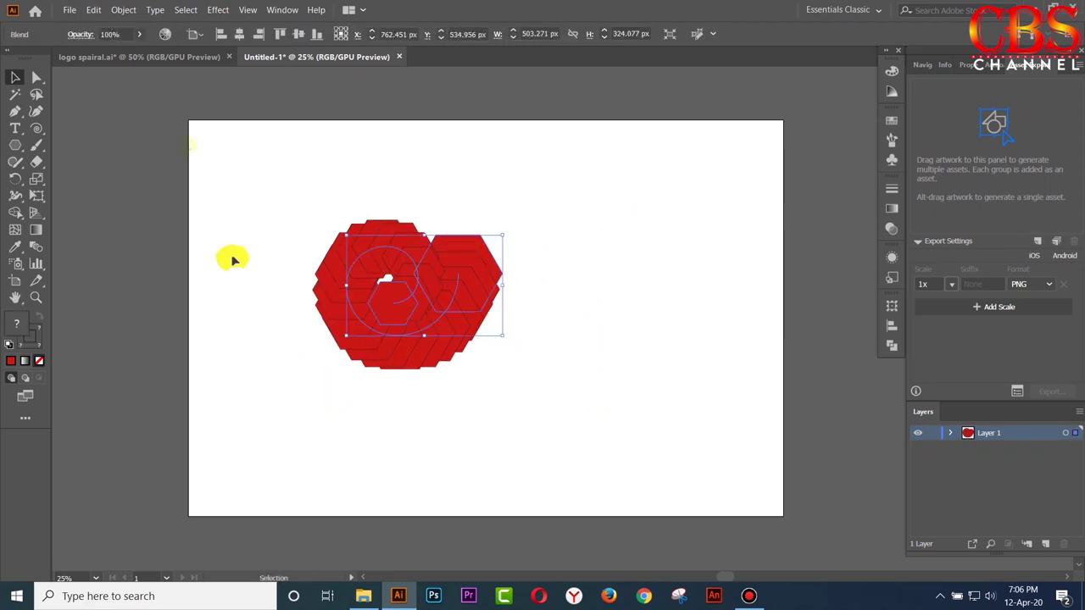
click(125, 10)
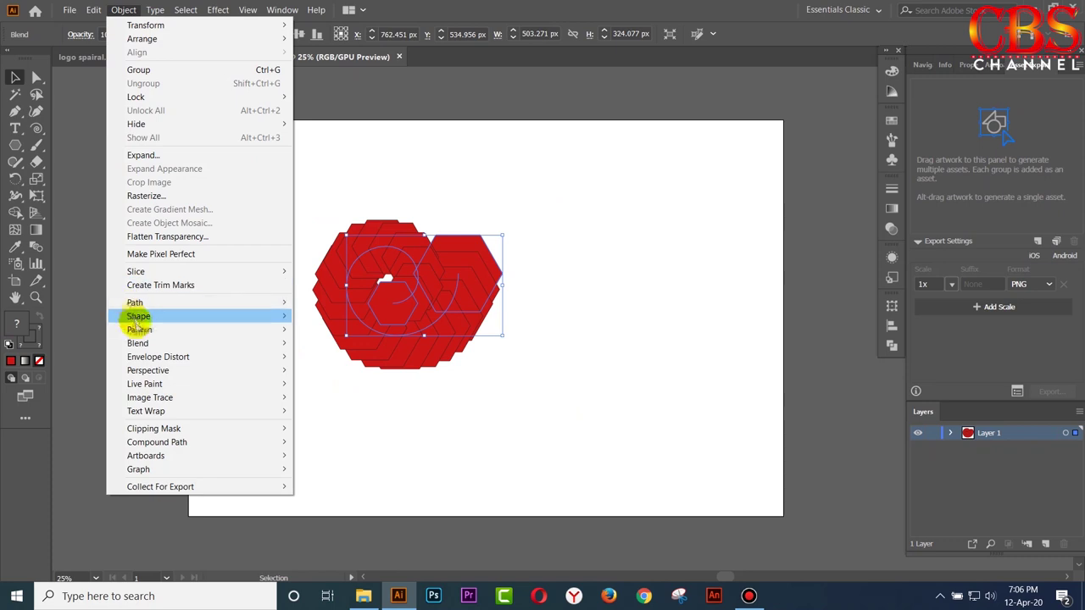
mouse_move(138, 344)
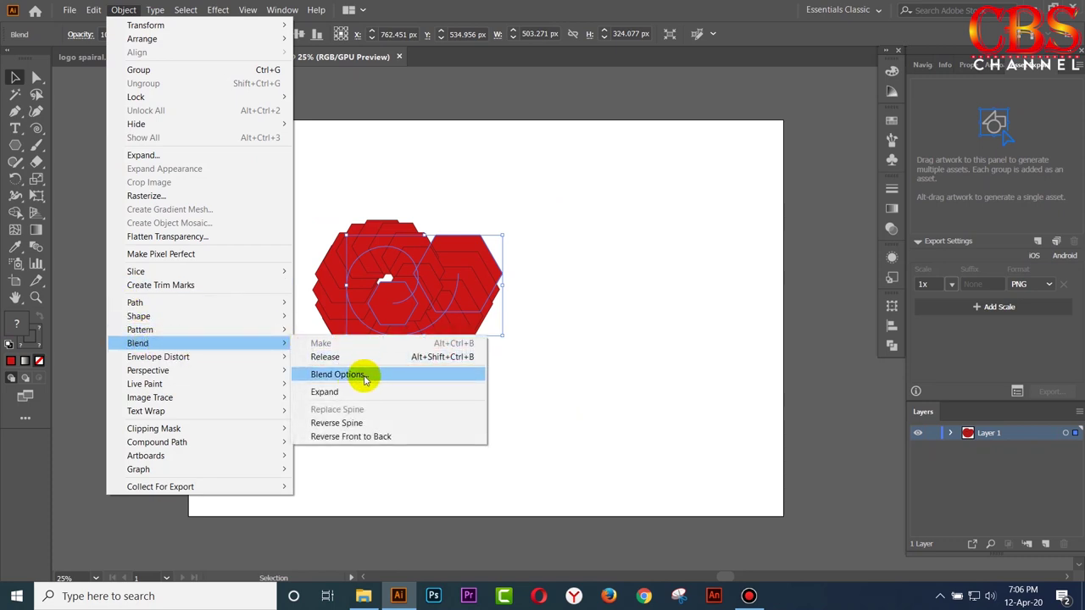
Set the blend to 200 specified steps aligned to path, checking with Preview.
click(362, 378)
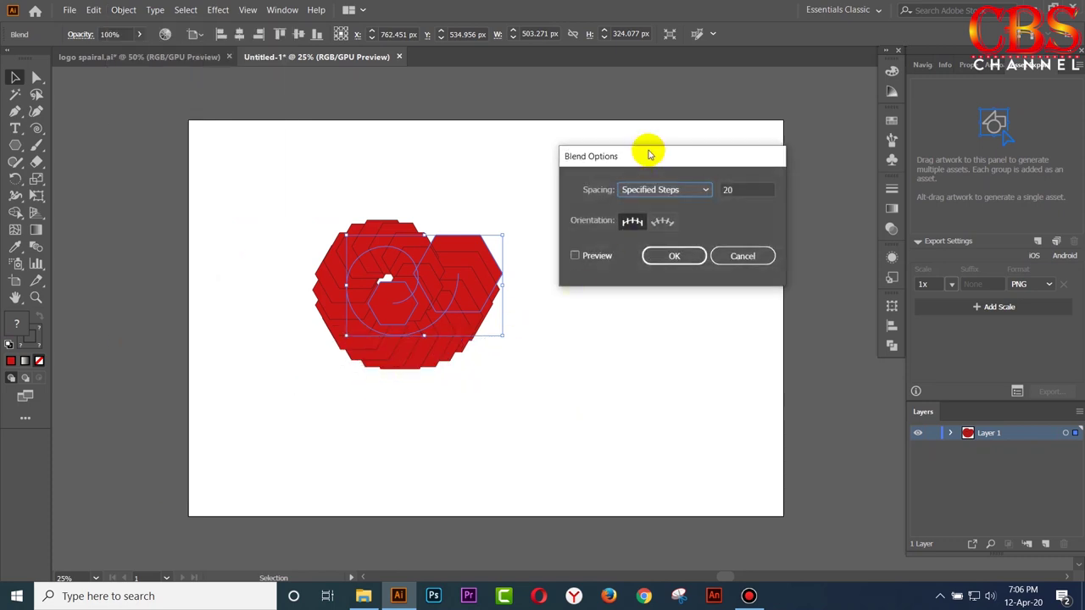
drag(650, 154, 709, 149)
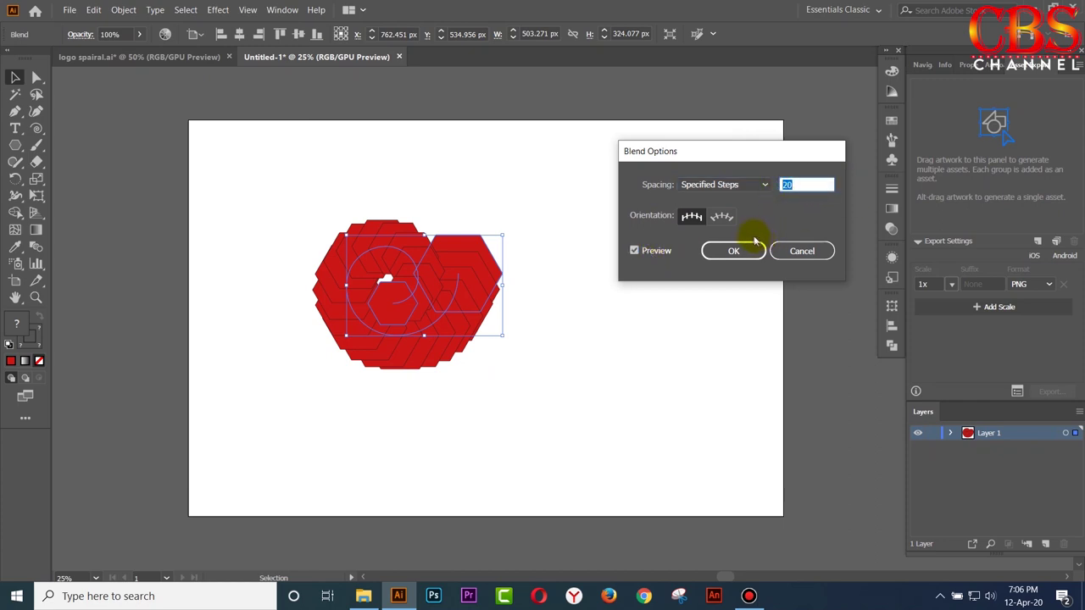
click(654, 252)
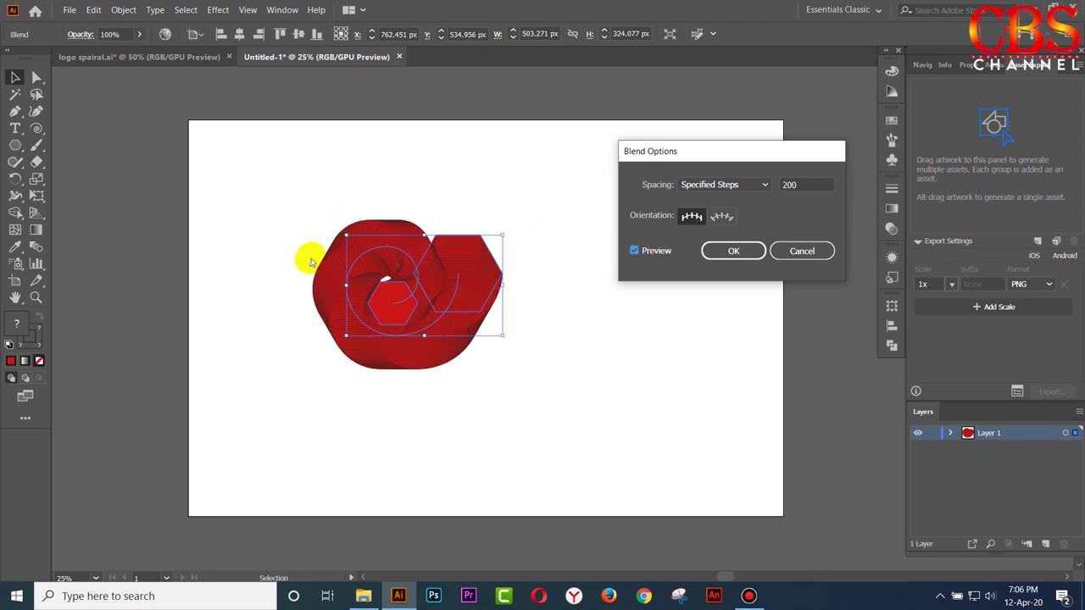
click(721, 218)
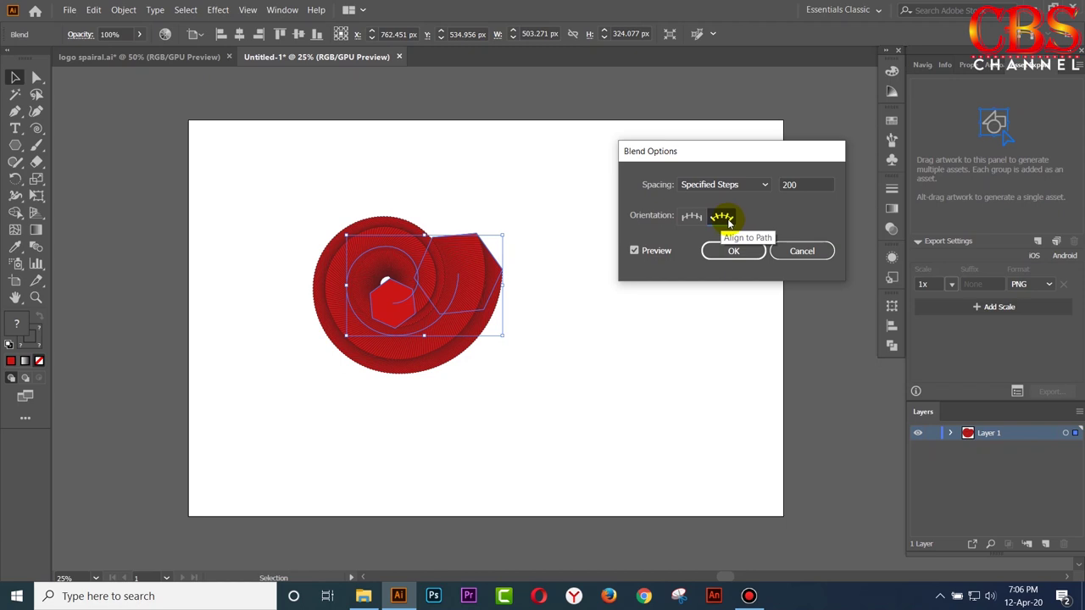
click(629, 328)
click(662, 258)
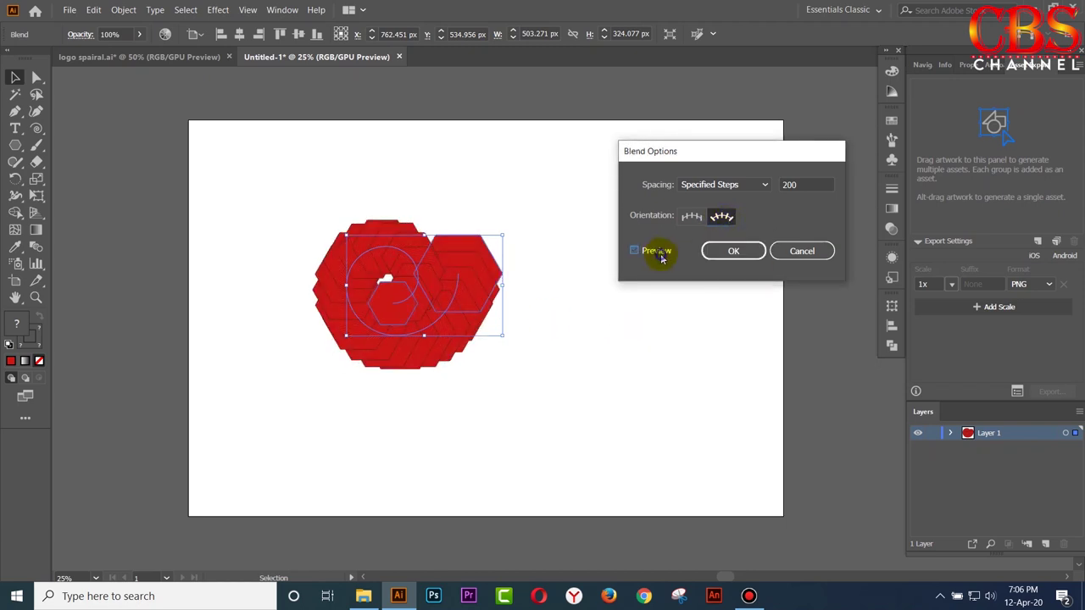
click(662, 258)
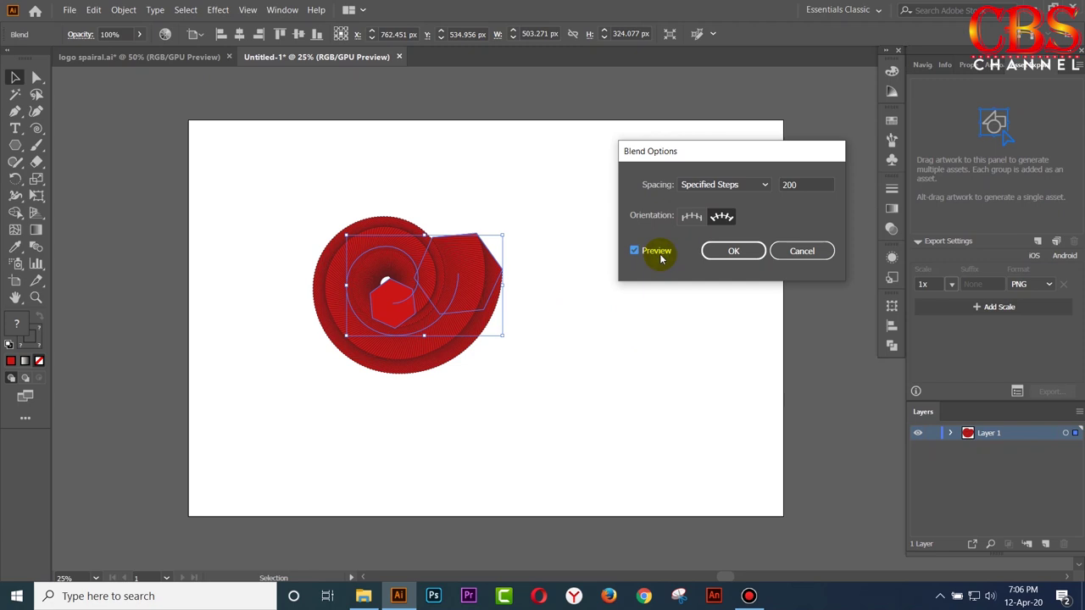
click(693, 217)
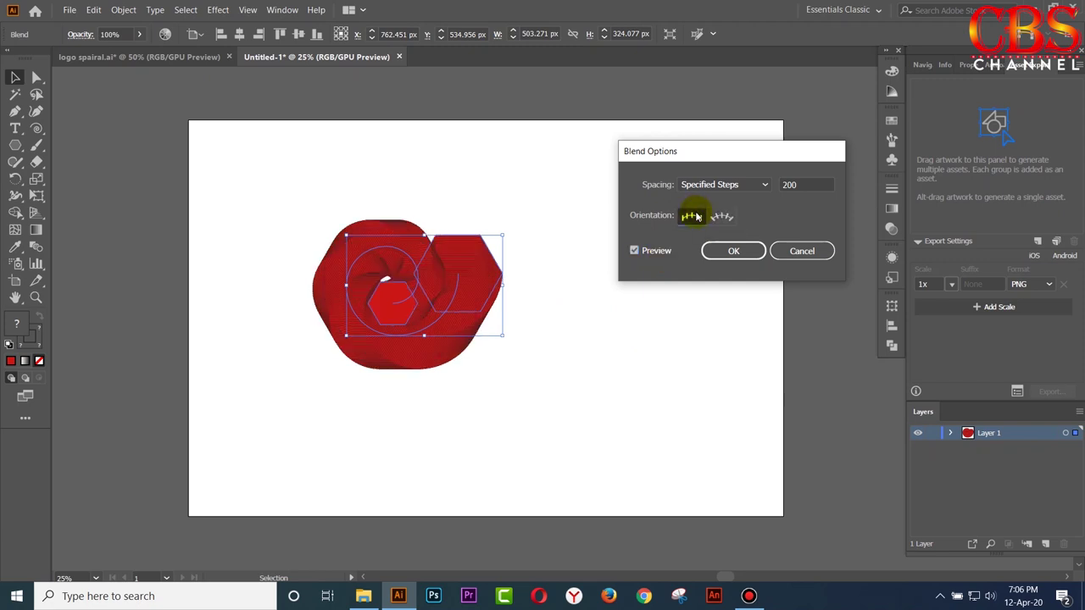
click(719, 223)
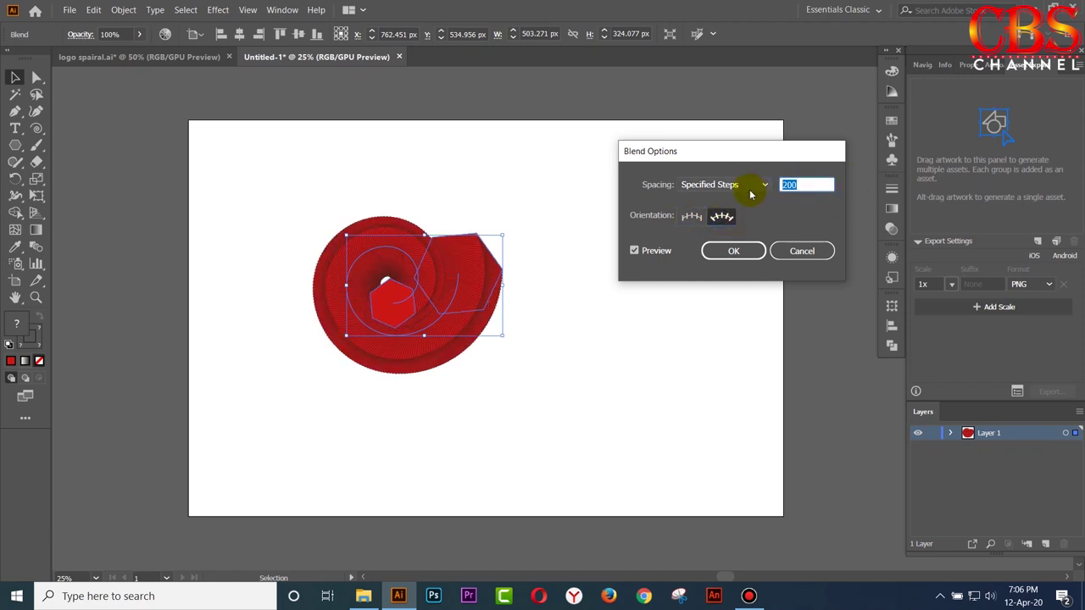
text(250)
click(667, 257)
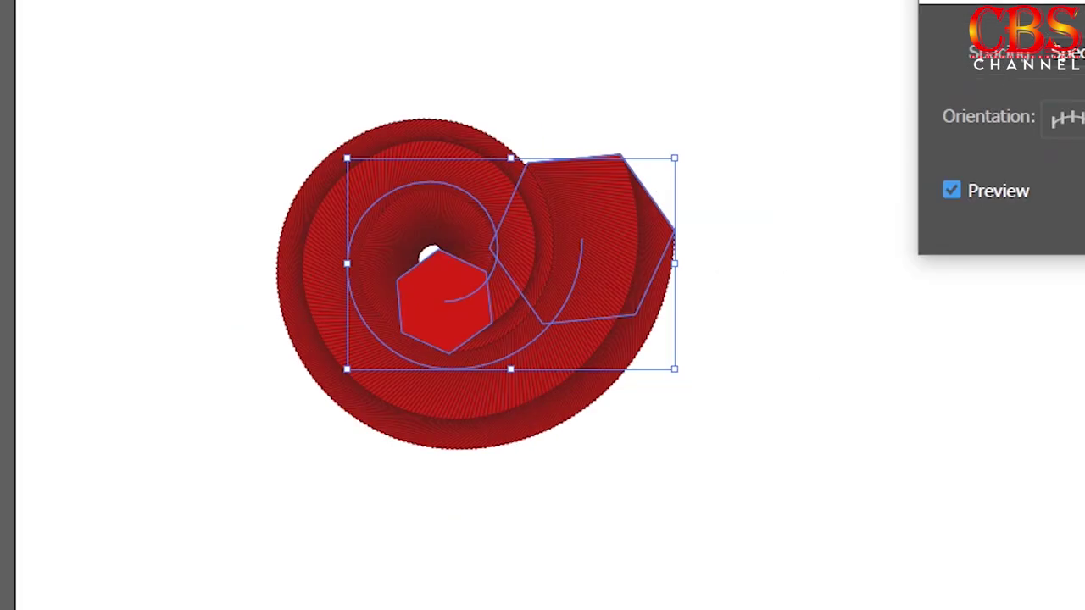
key(Return)
Move the spiral blend to the right and reselect it.
click(993, 246)
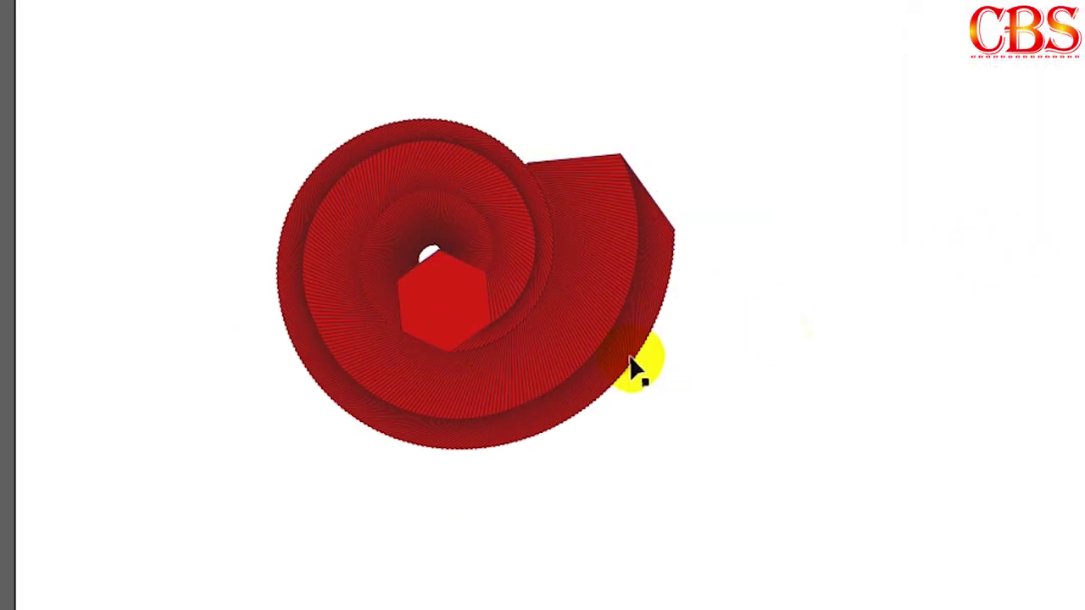
drag(443, 308, 695, 268)
click(922, 517)
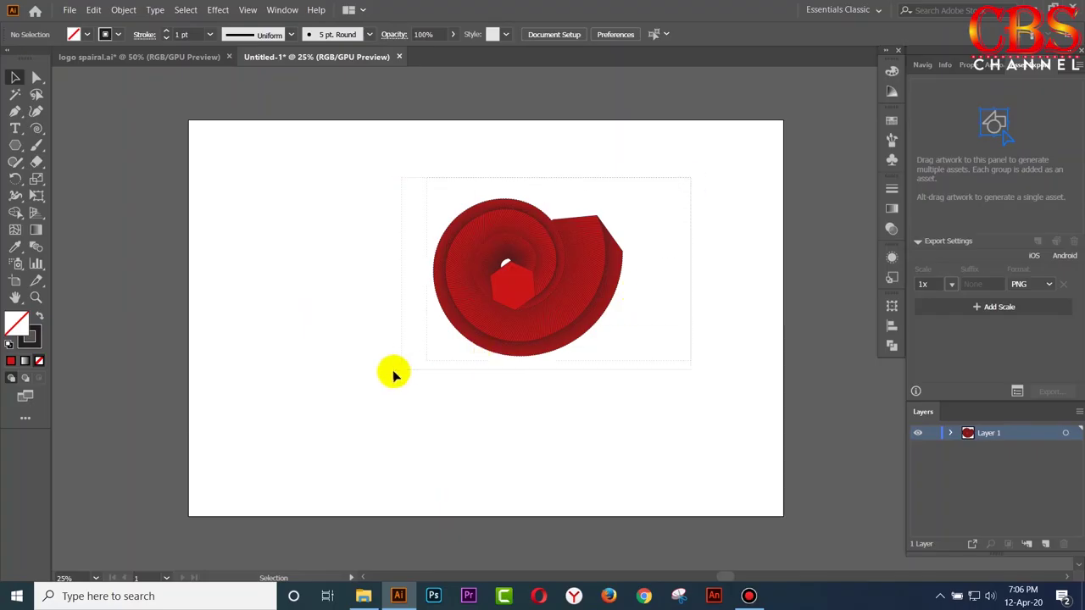
drag(691, 176, 392, 364)
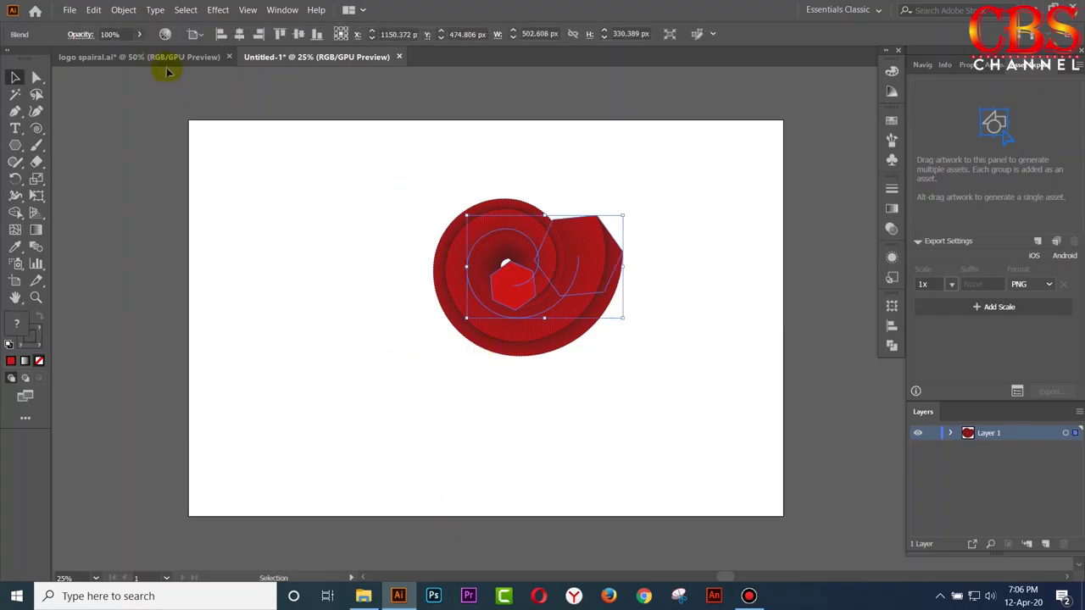
Reverse the blend's spine, nudge it right and down, and reselect the whole spiral blend.
click(123, 10)
mouse_move(138, 343)
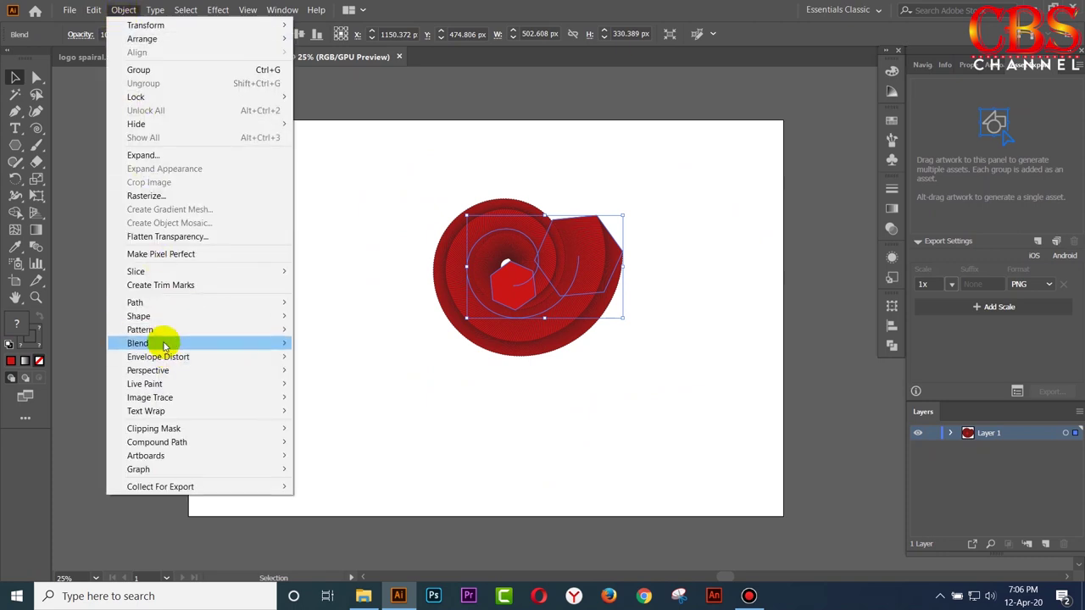
click(339, 423)
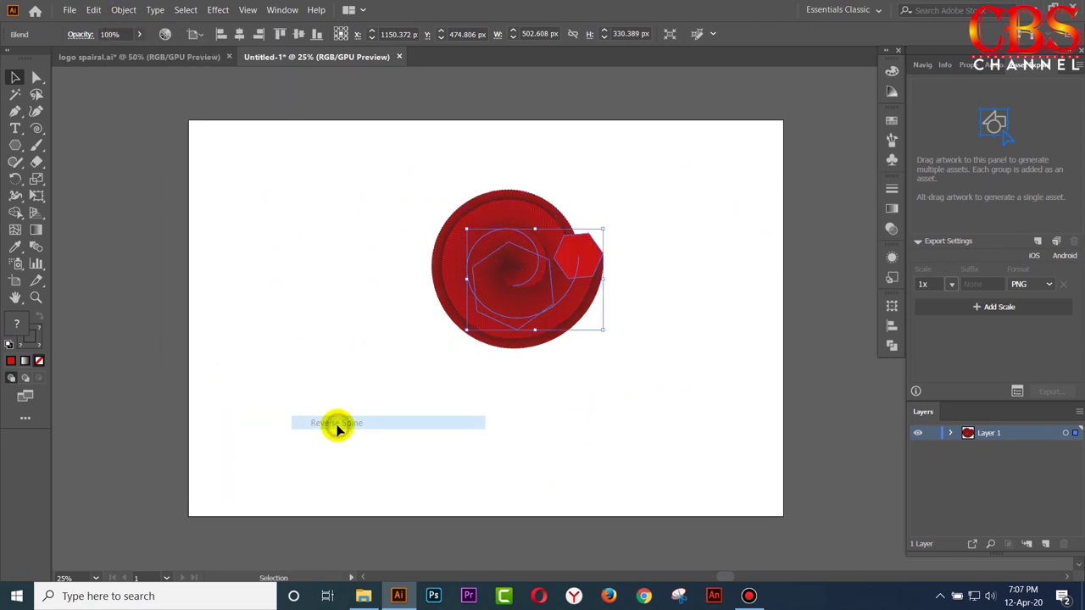
click(334, 412)
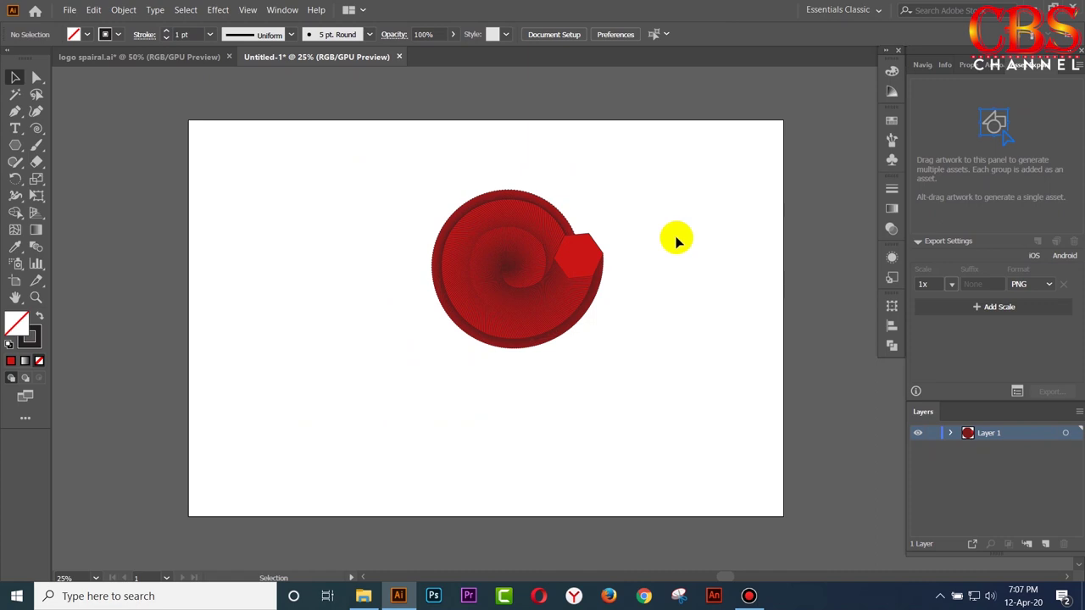
drag(537, 281, 586, 304)
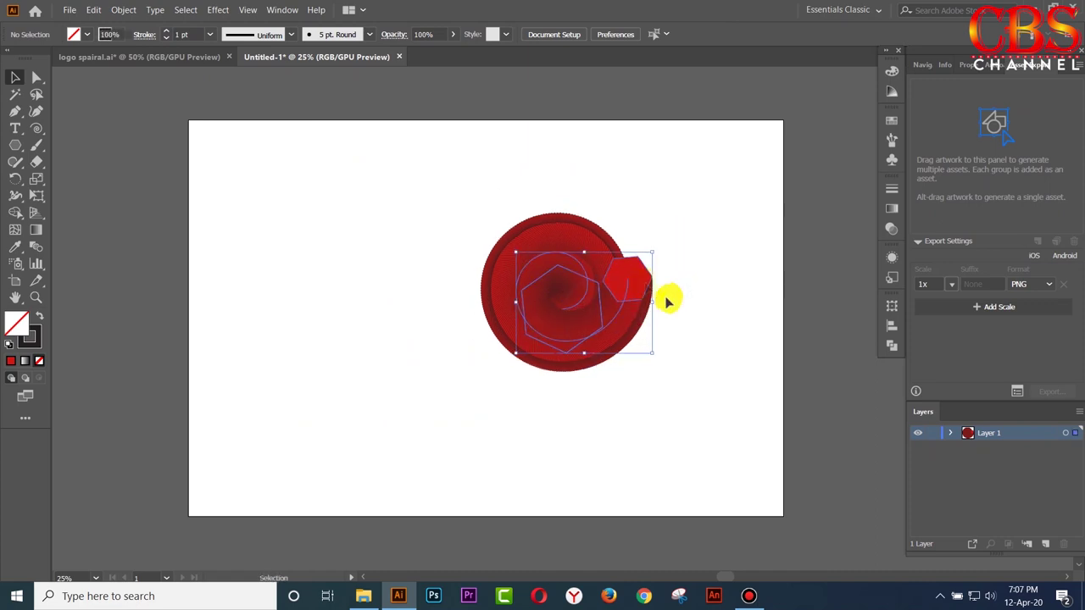
click(700, 316)
click(638, 271)
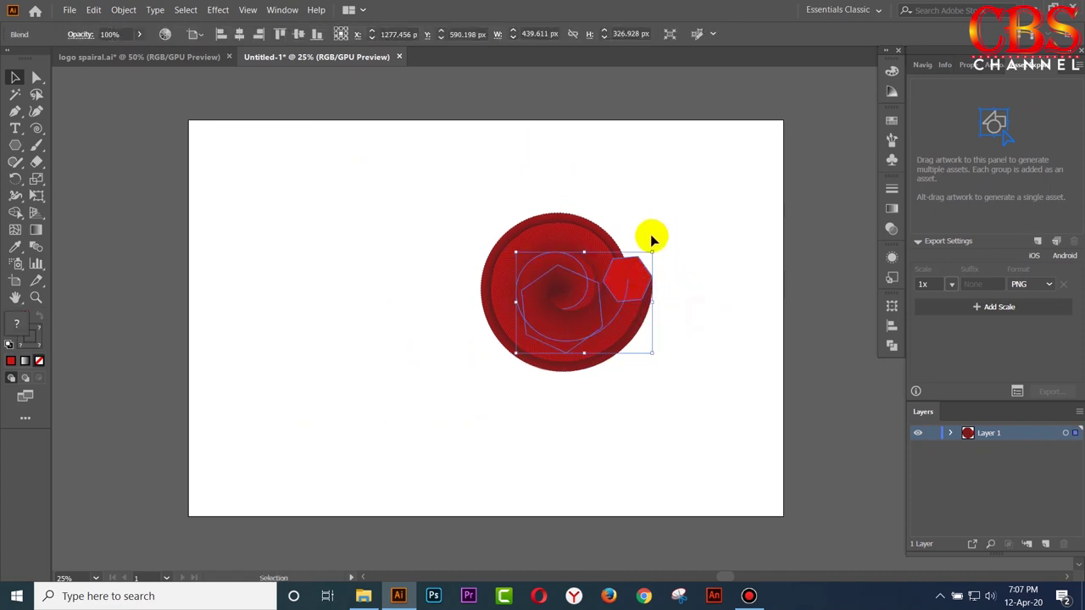
click(659, 273)
drag(715, 202, 457, 386)
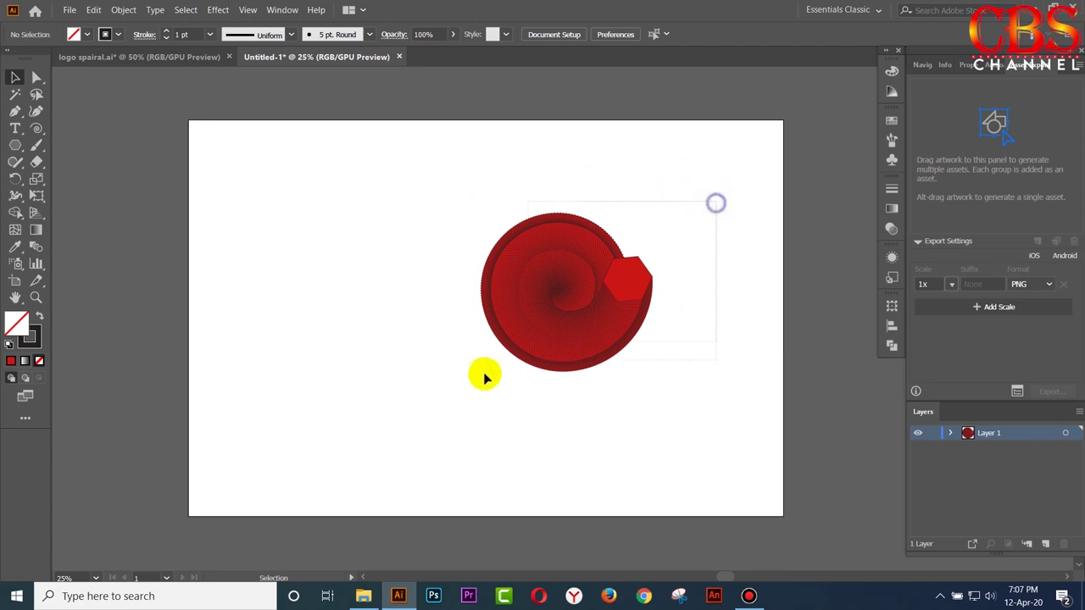
click(123, 12)
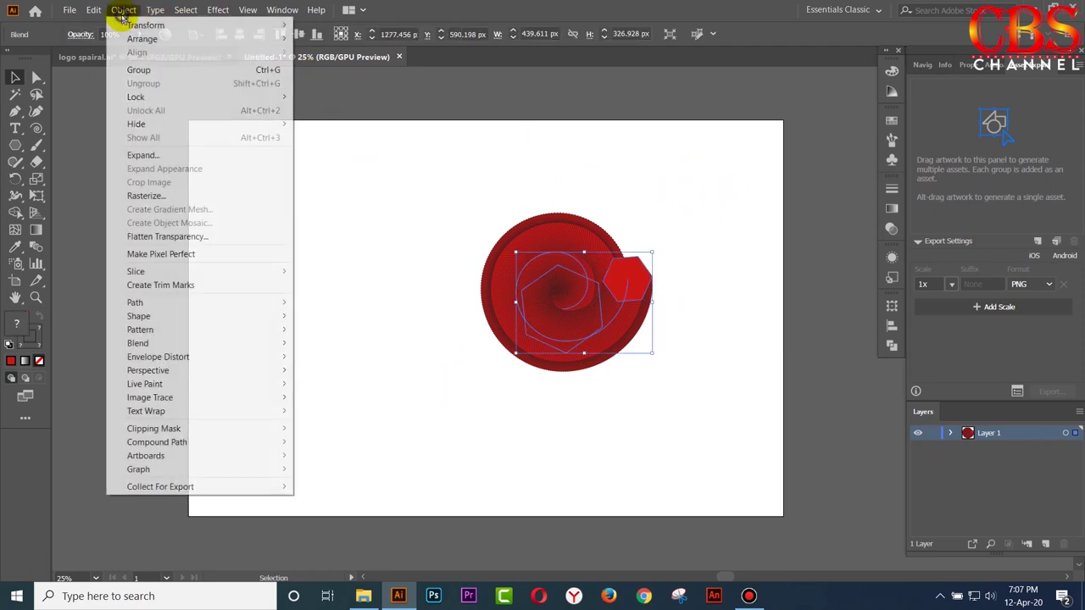
Expand the spiral blend into plain shapes.
click(143, 155)
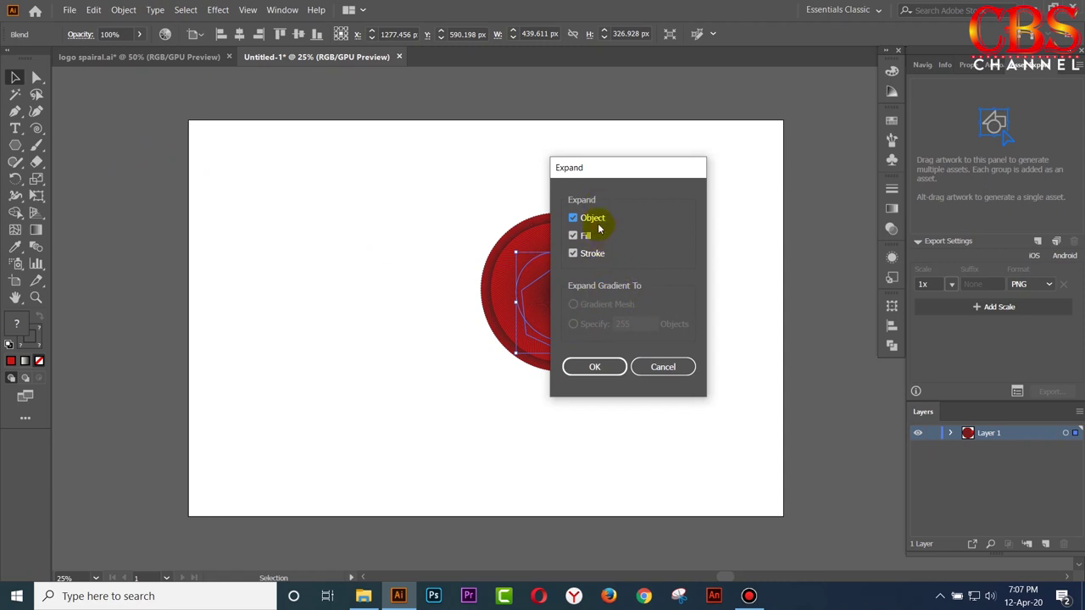
click(597, 366)
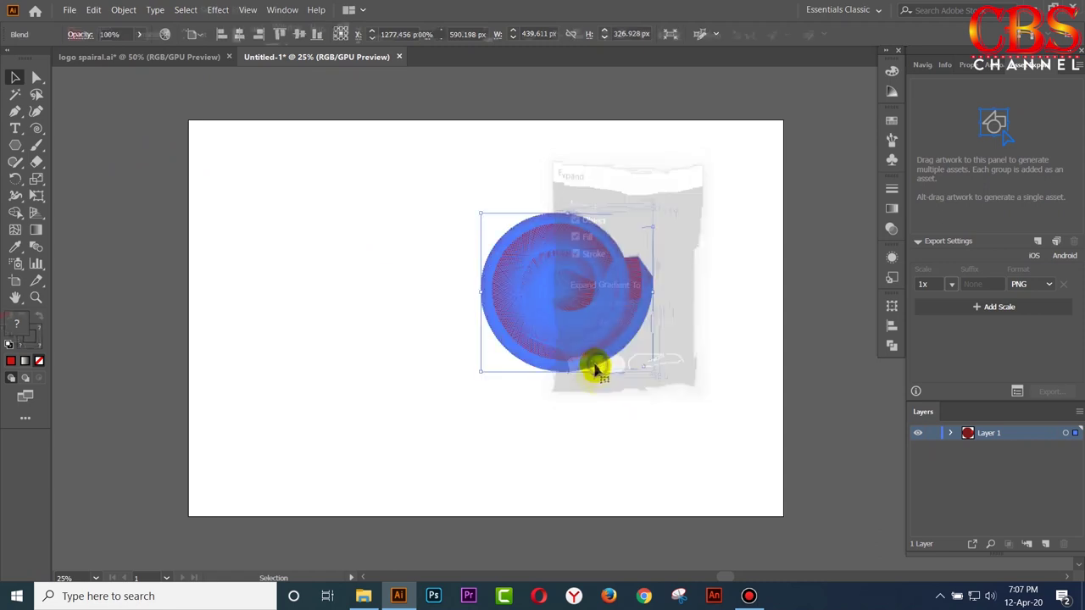
click(574, 395)
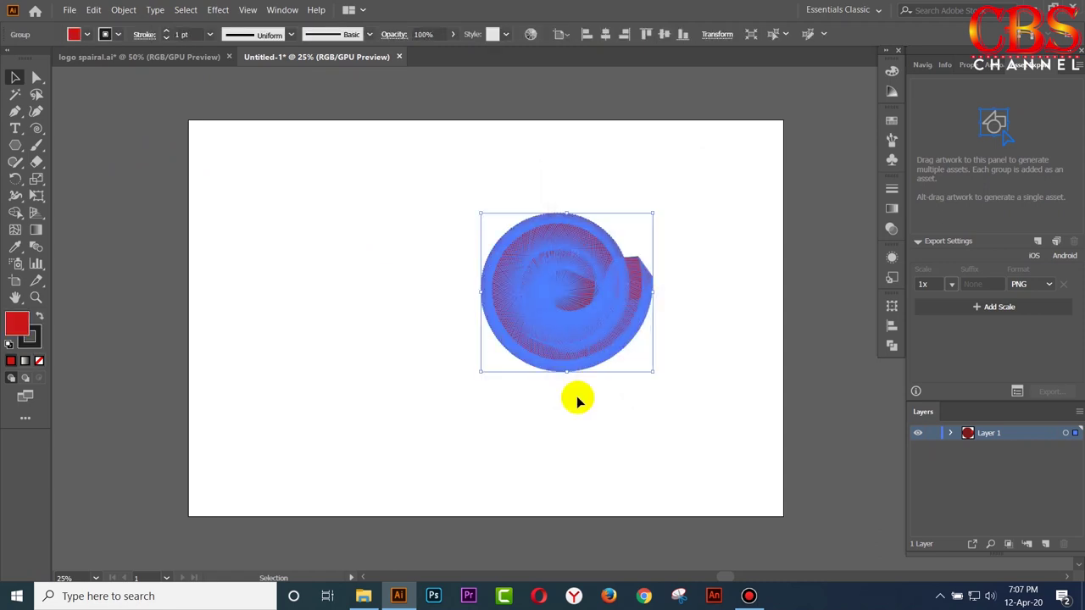
click(567, 284)
Recolour the expanded spiral's fill bright cyan 25F2F2.
double_click(23, 328)
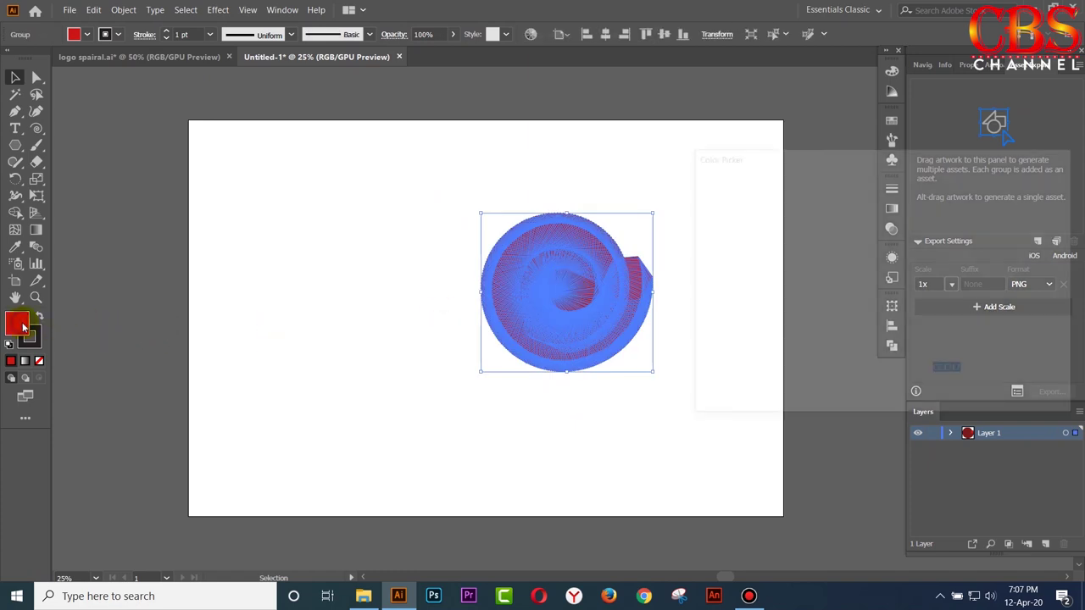
drag(900, 270, 902, 289)
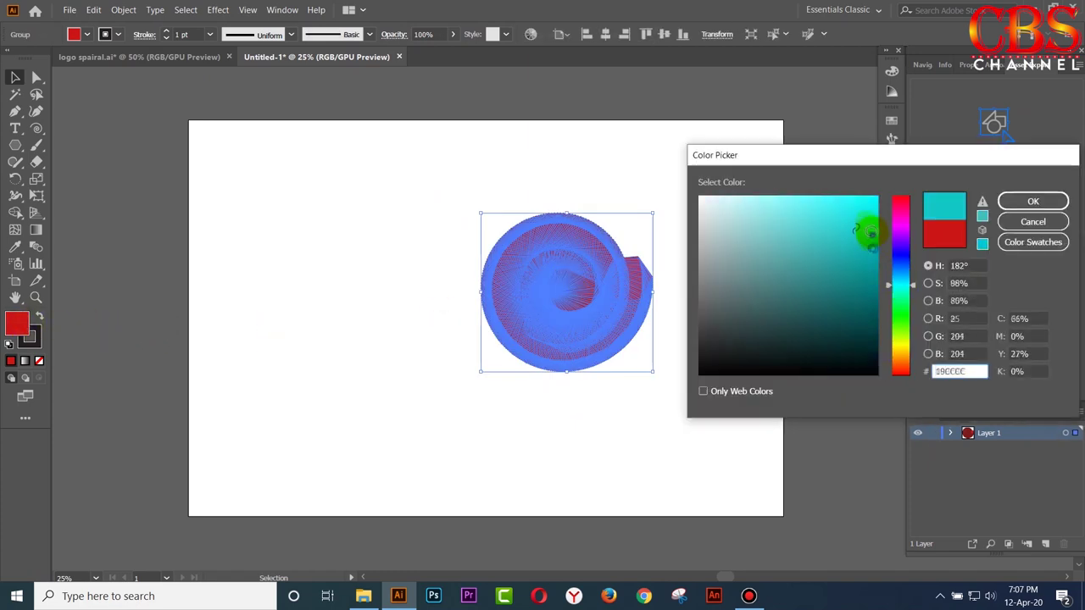
drag(871, 240, 860, 207)
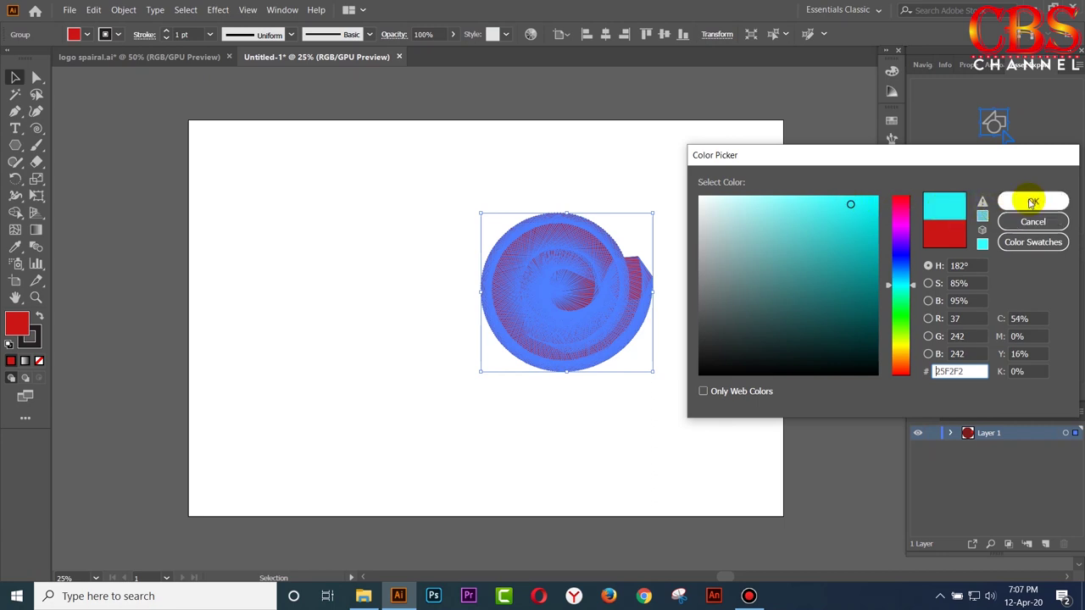
click(1033, 201)
click(797, 248)
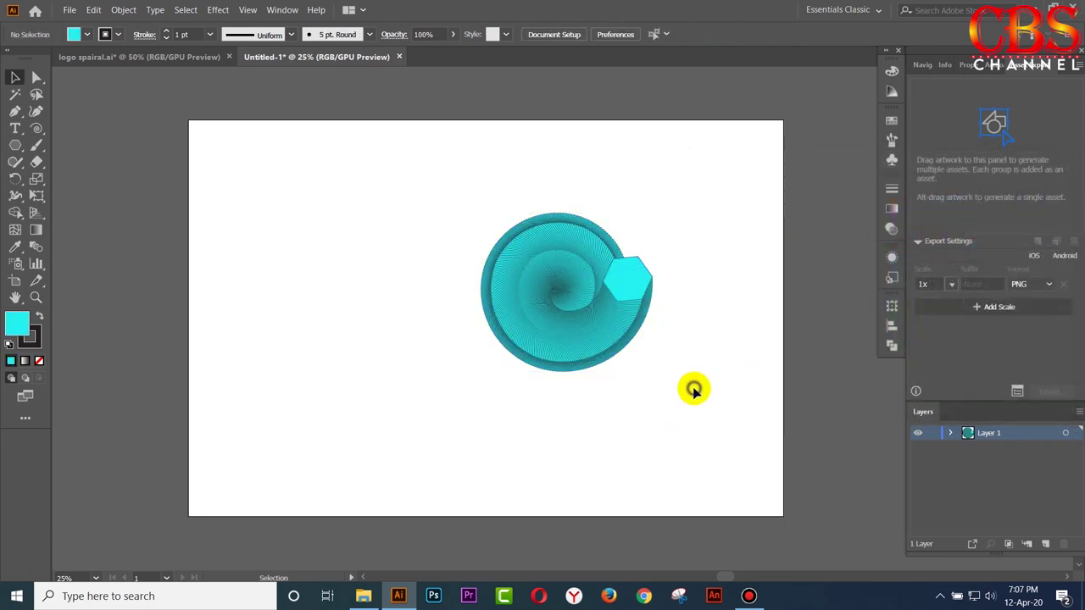
Select the whole cyan spiral and delete it from the artboard.
drag(700, 221, 387, 383)
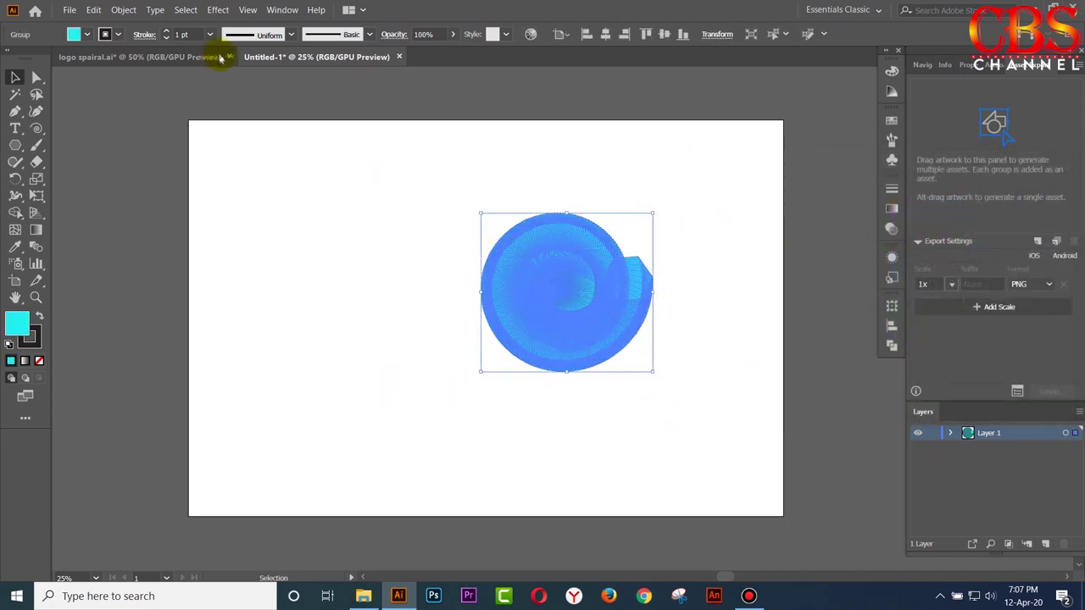
click(374, 198)
drag(436, 198, 654, 384)
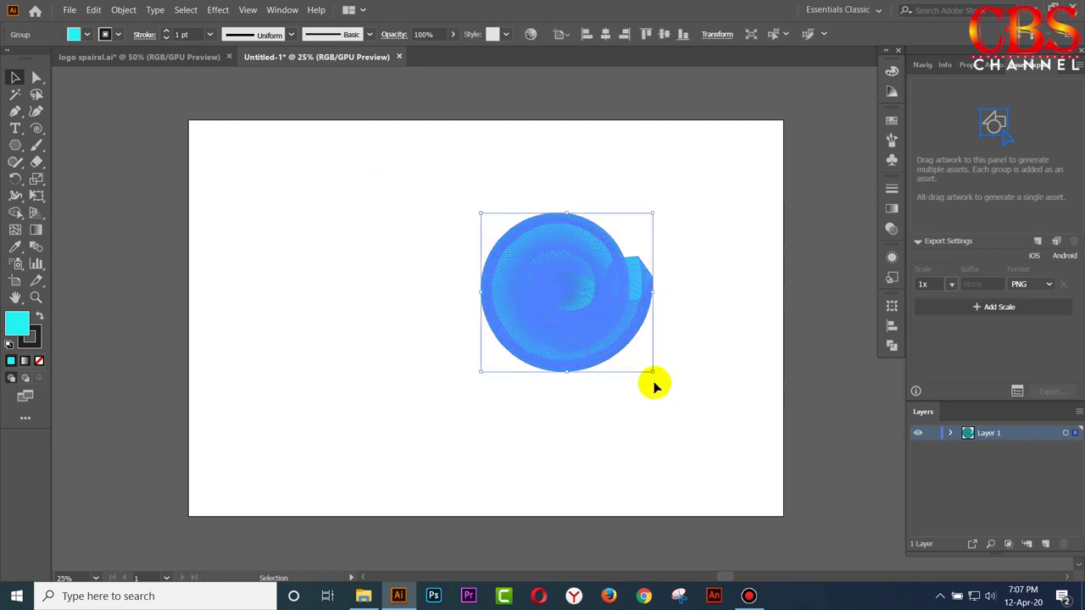
key(Delete)
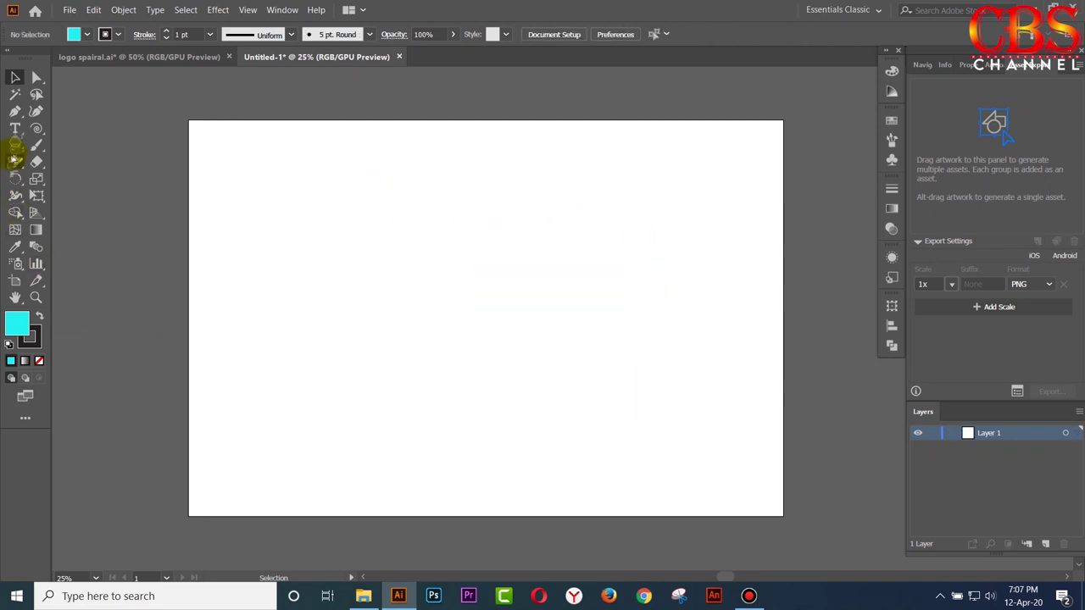
Draw a cyan star near the artboard's top-left with the Star tool.
drag(15, 145, 89, 214)
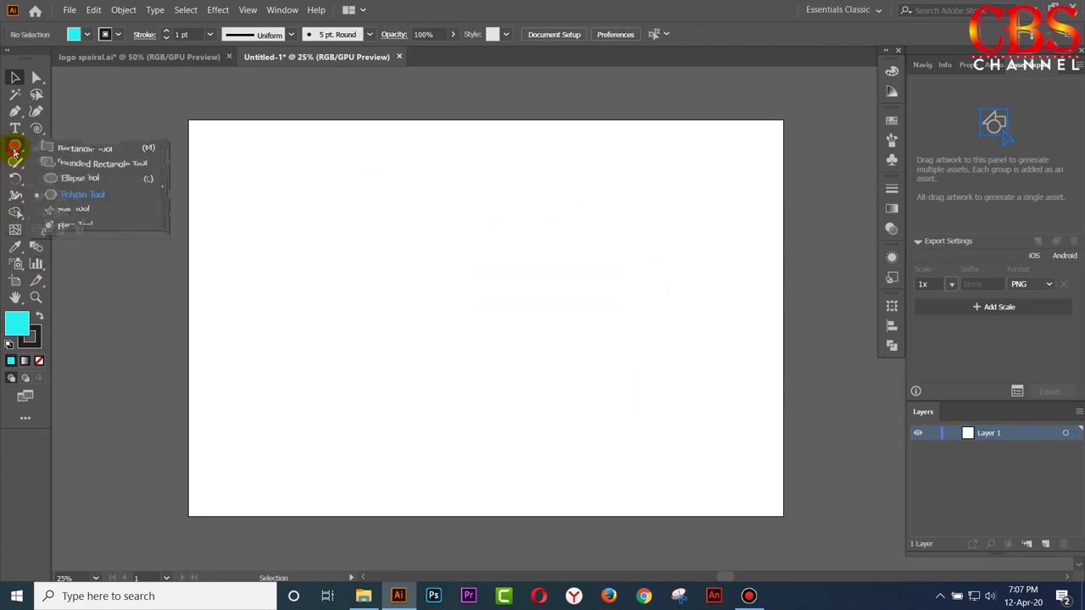
click(90, 213)
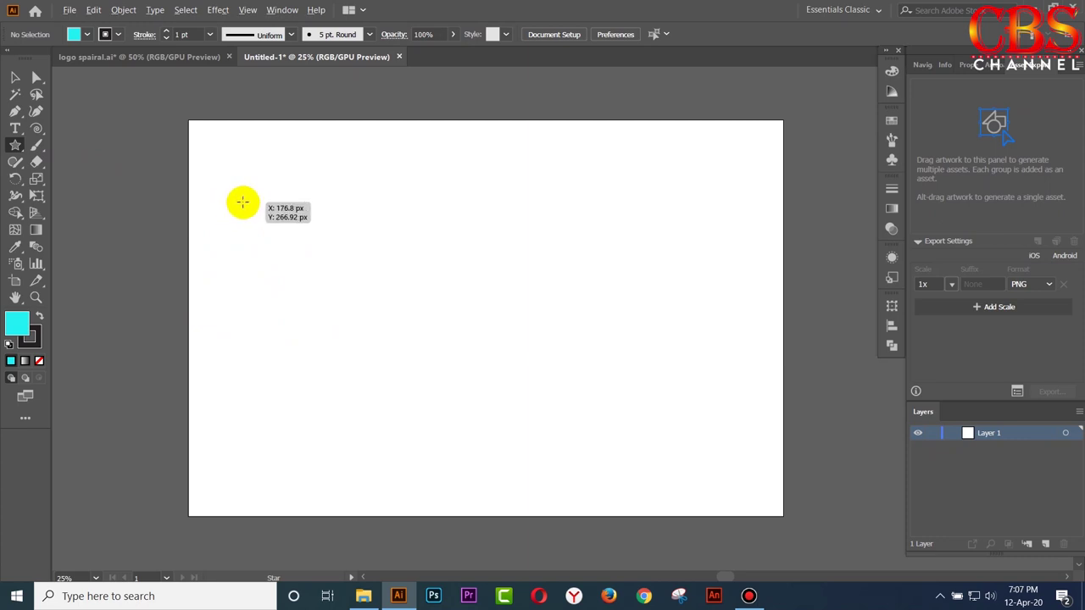
drag(244, 201, 274, 245)
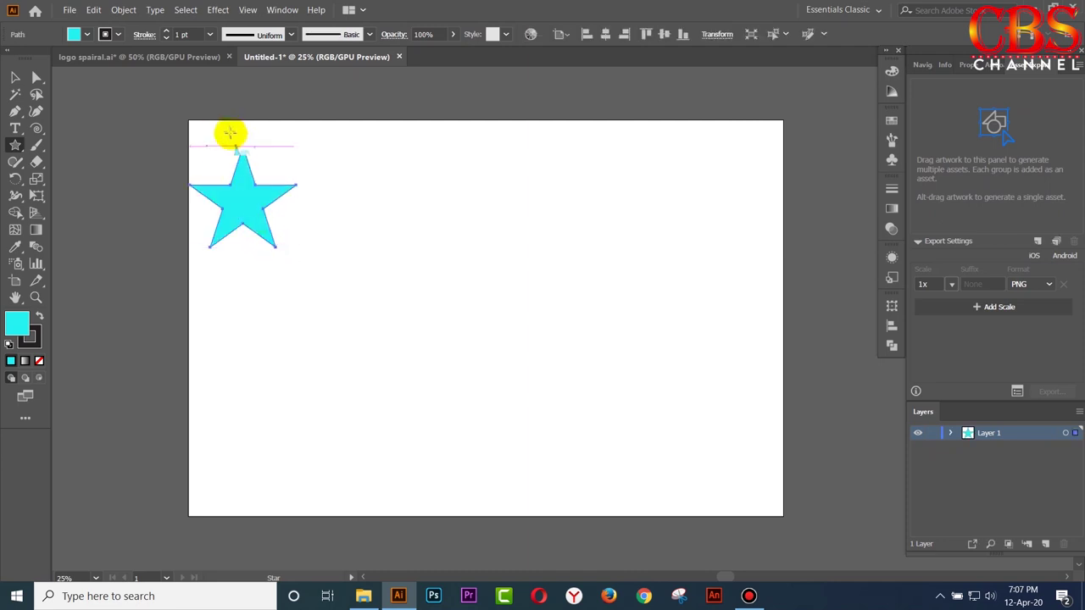
Alt-drag a smaller copy of the star to the lower right and select both stars.
click(16, 78)
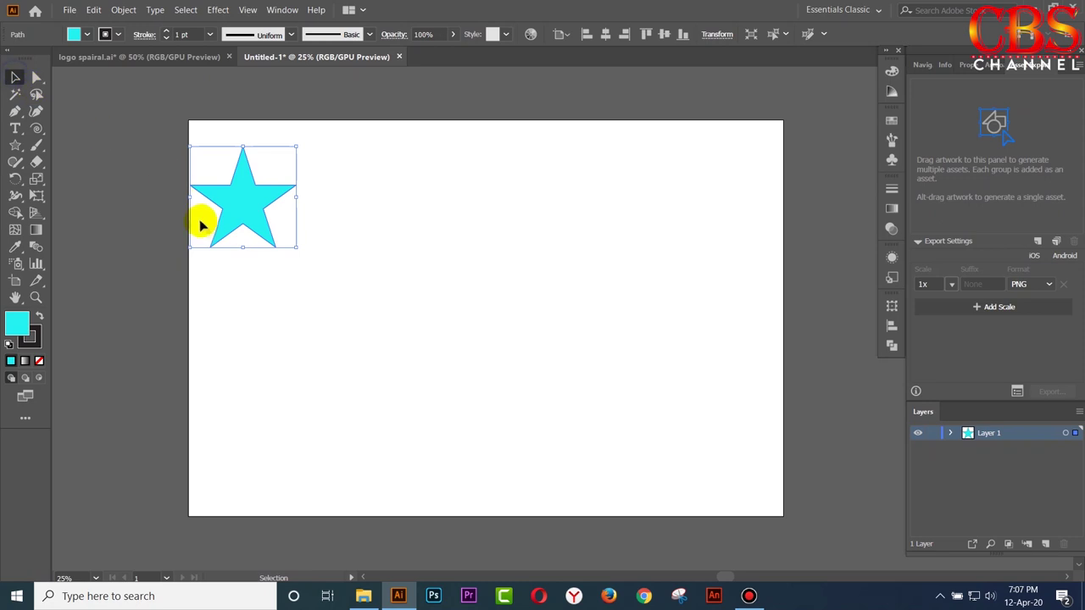
drag(257, 214, 413, 357)
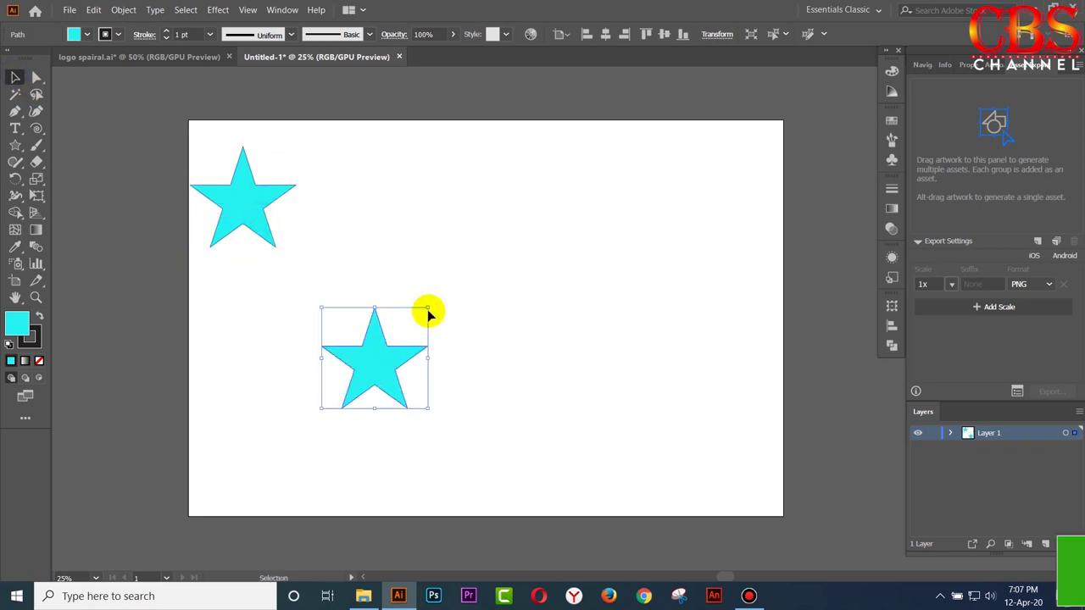
drag(430, 309, 401, 337)
click(429, 300)
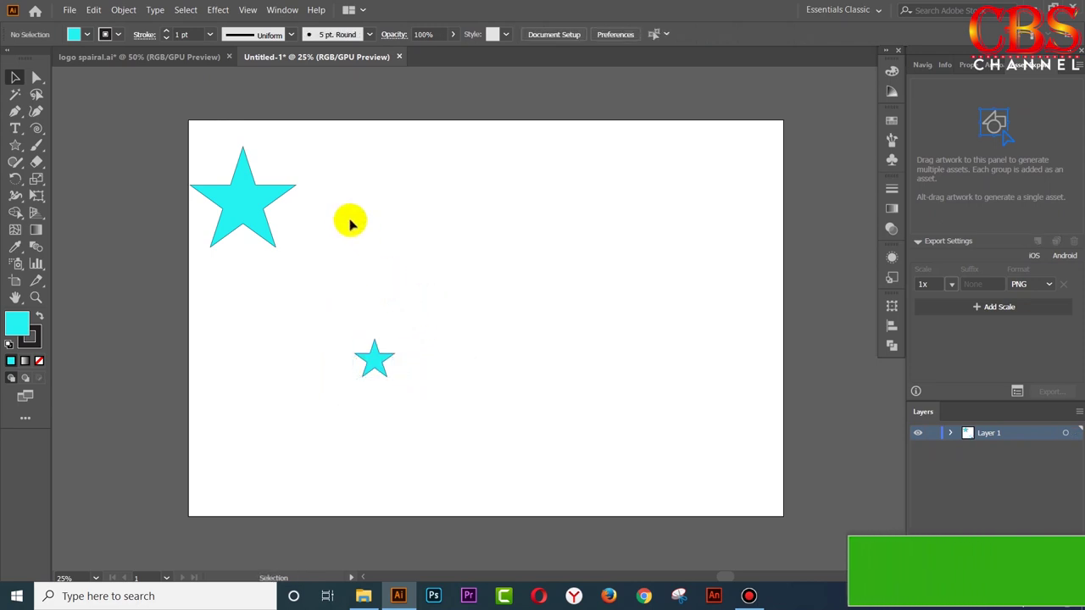
drag(459, 351, 267, 219)
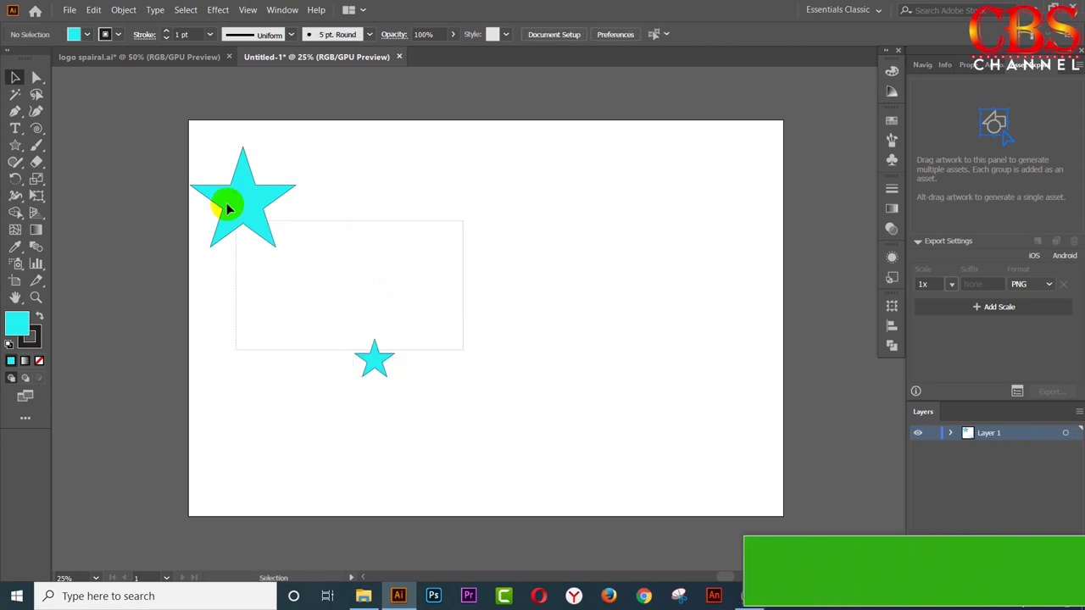
Set the blend options to 20 specified steps.
click(123, 10)
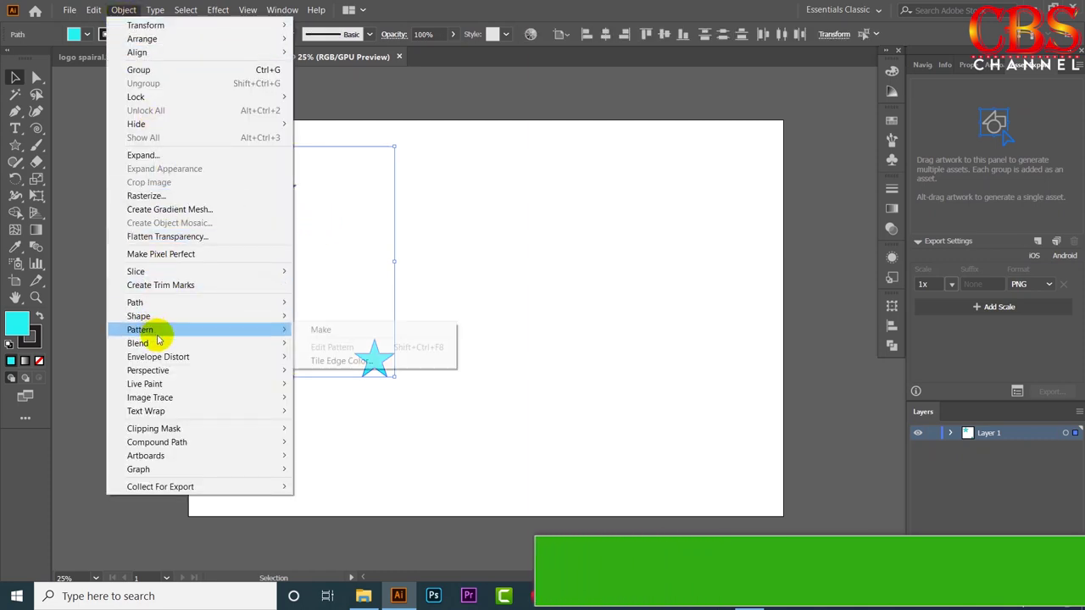
mouse_move(137, 344)
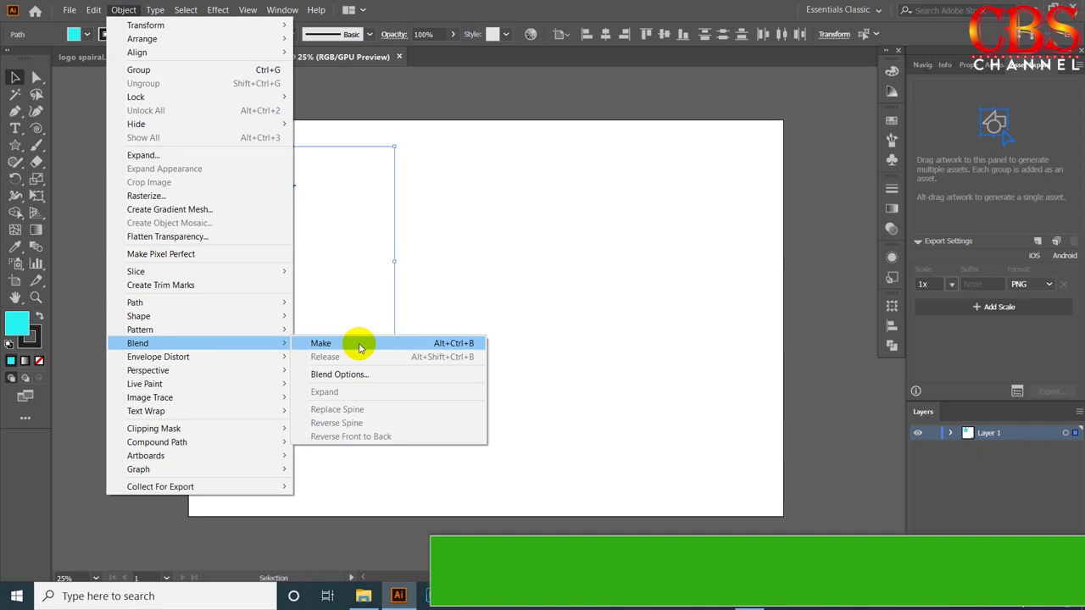
click(386, 375)
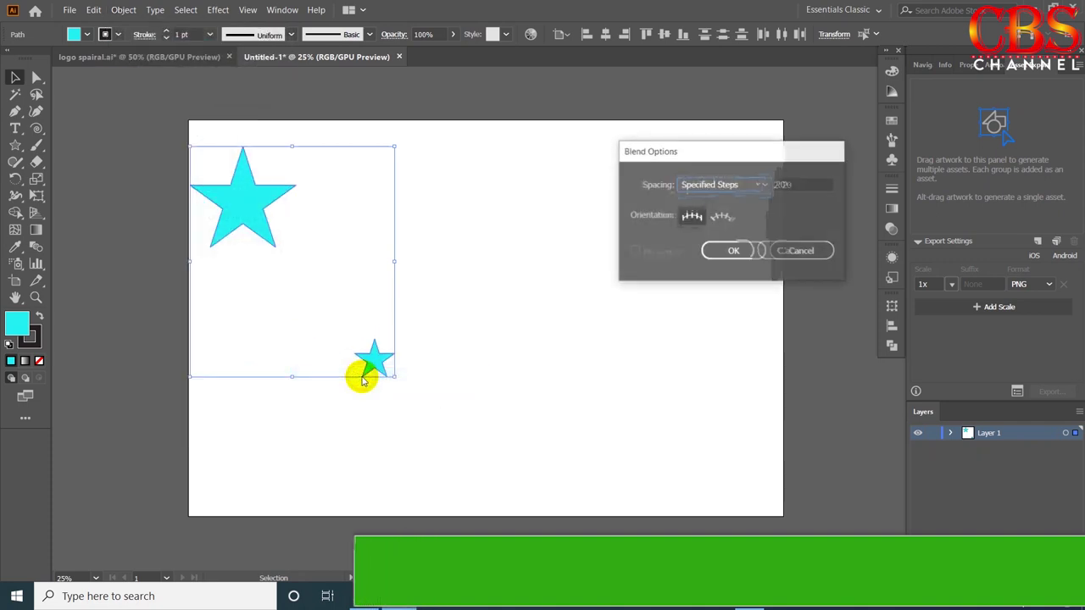
double_click(810, 184)
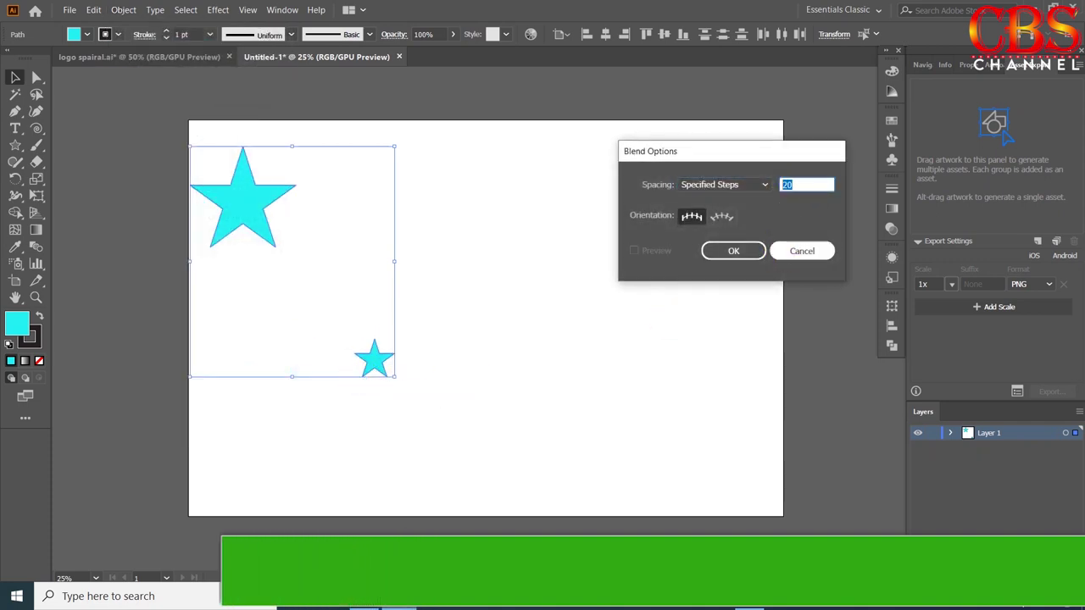
text(50)
click(751, 248)
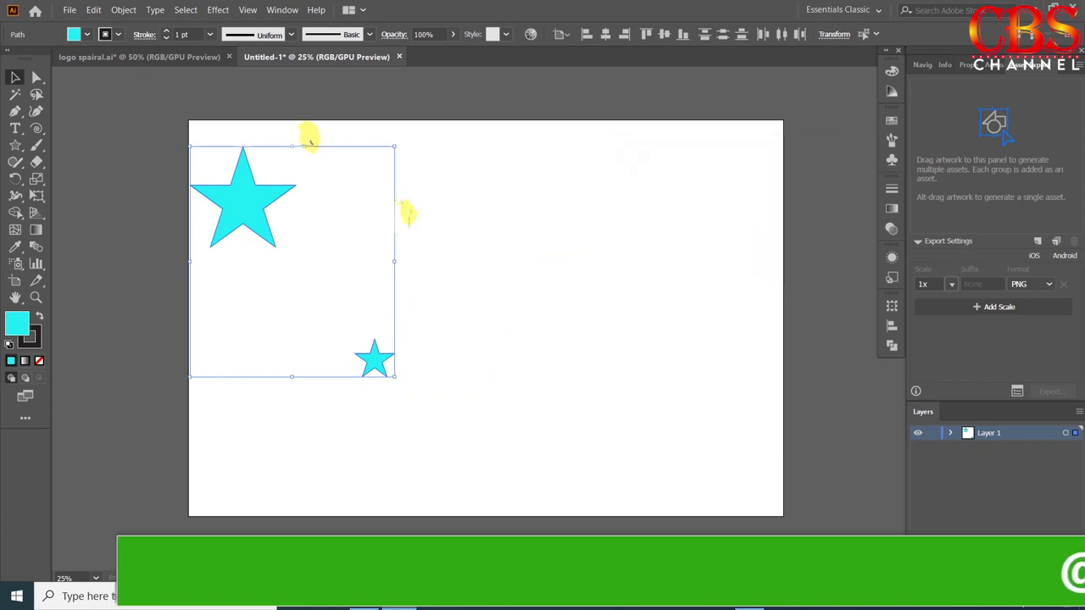
Blend the two cyan stars and move the blend toward the left edge.
click(122, 10)
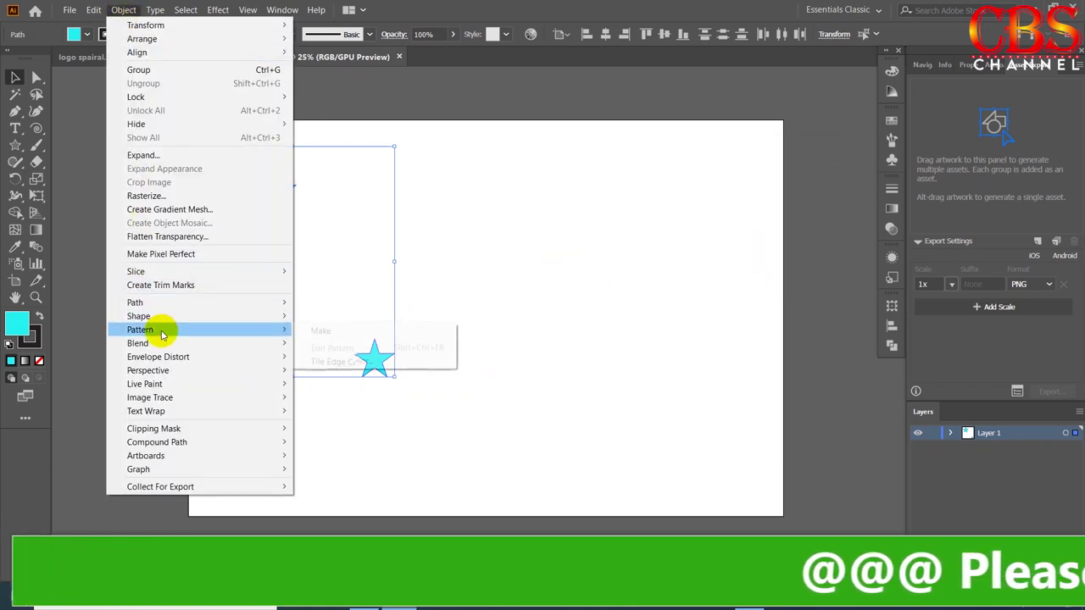
mouse_move(137, 343)
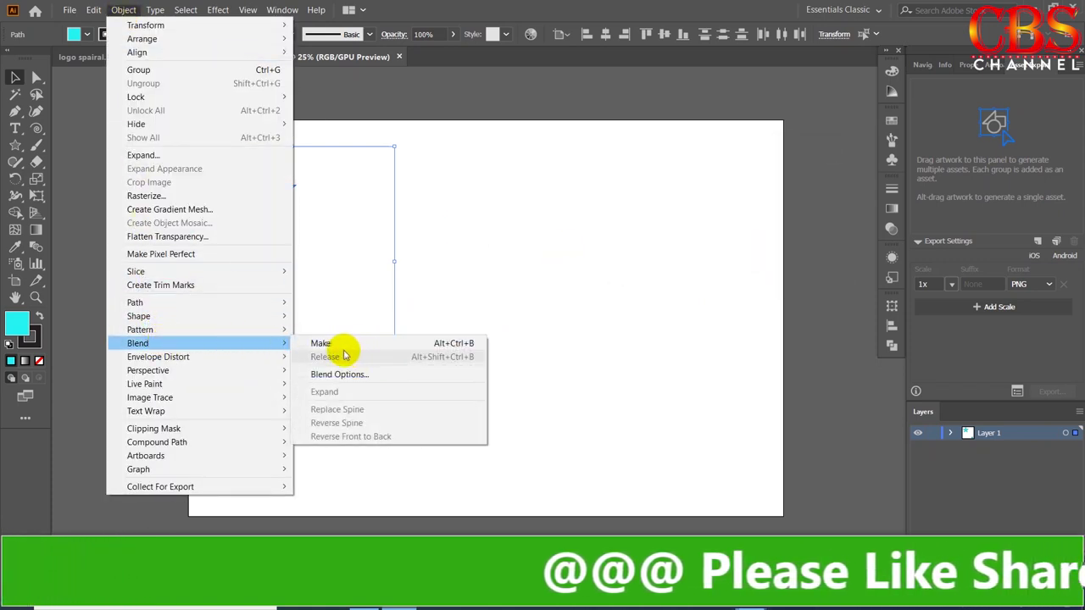
click(339, 343)
drag(339, 286, 222, 294)
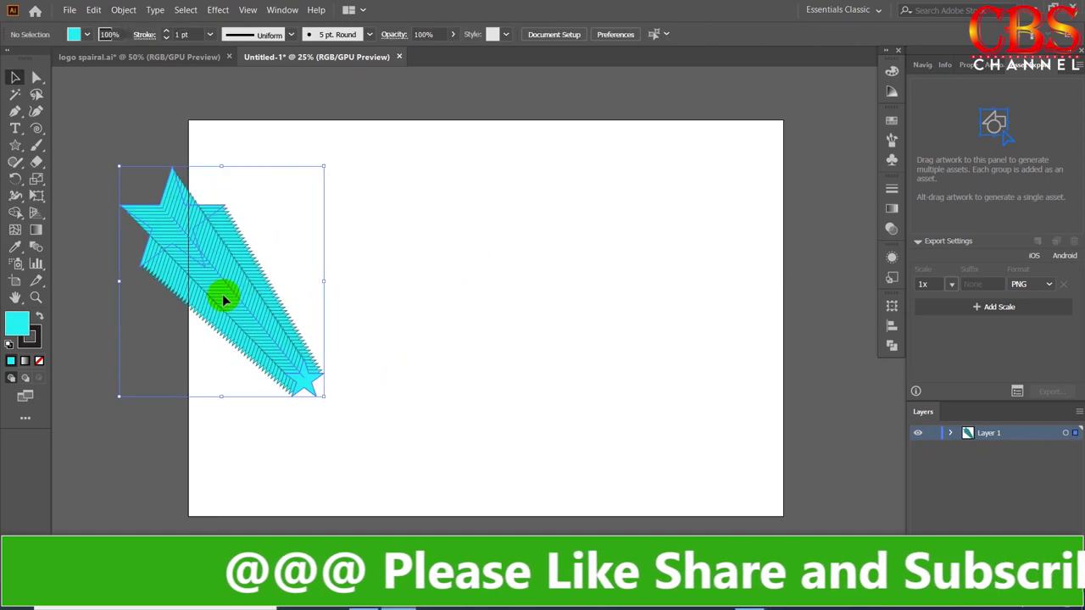
Draw an unfilled wavy S-curve right of the star blend, ending upper right, then deselect it.
click(14, 111)
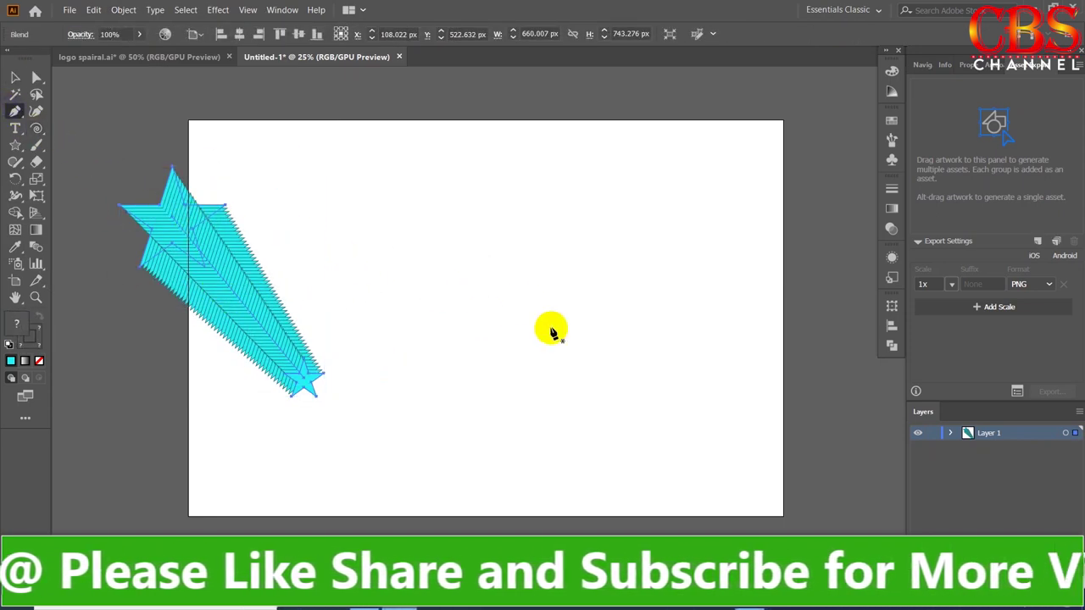
click(372, 230)
mouse_move(537, 236)
mouse_down()
mouse_move(597, 307)
mouse_move(624, 320)
mouse_up()
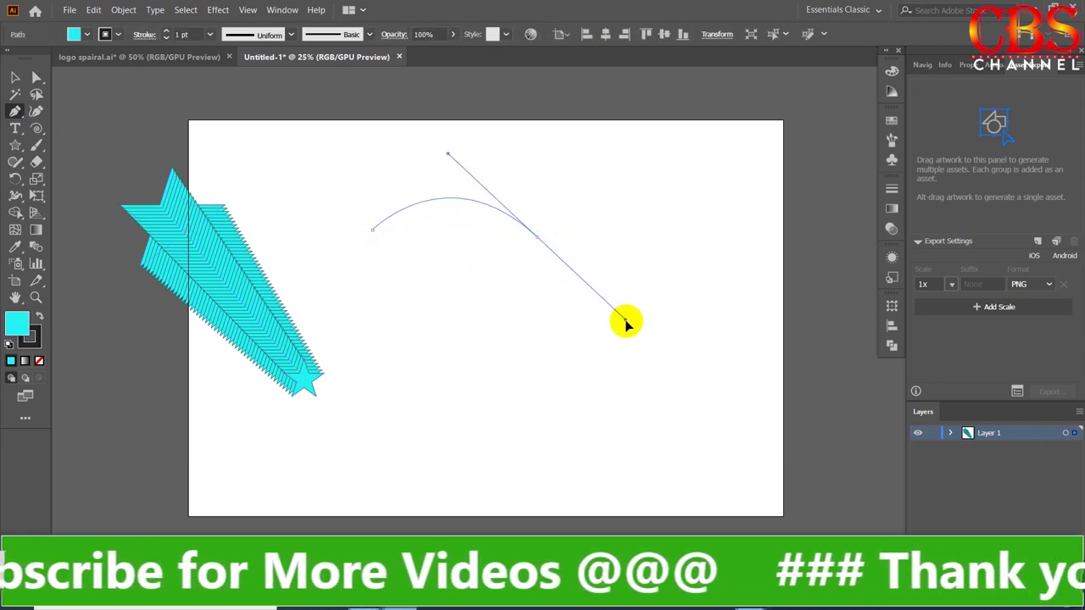
click(731, 200)
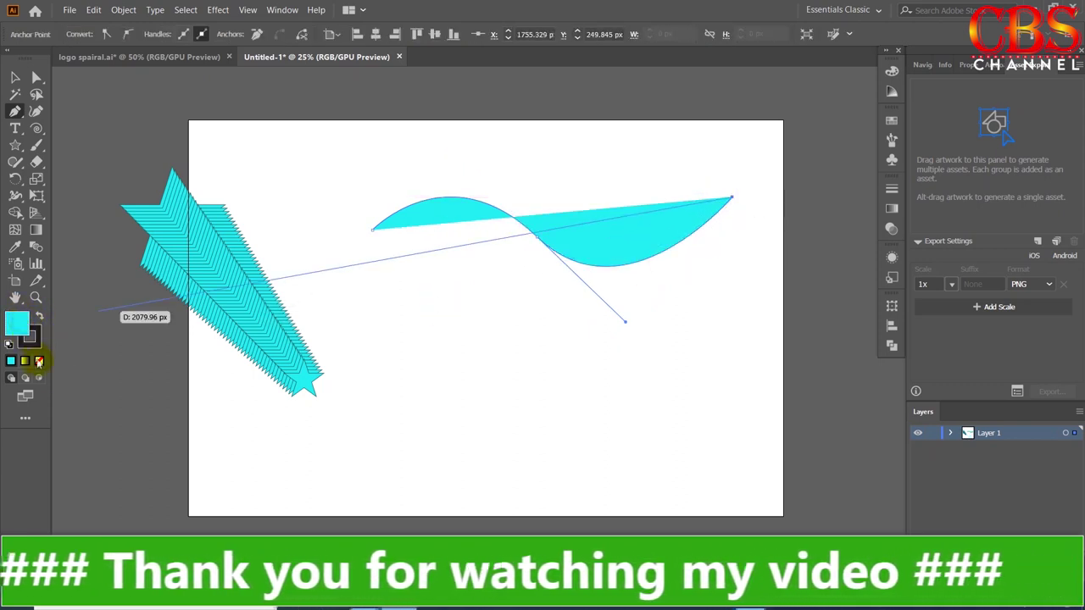
click(38, 360)
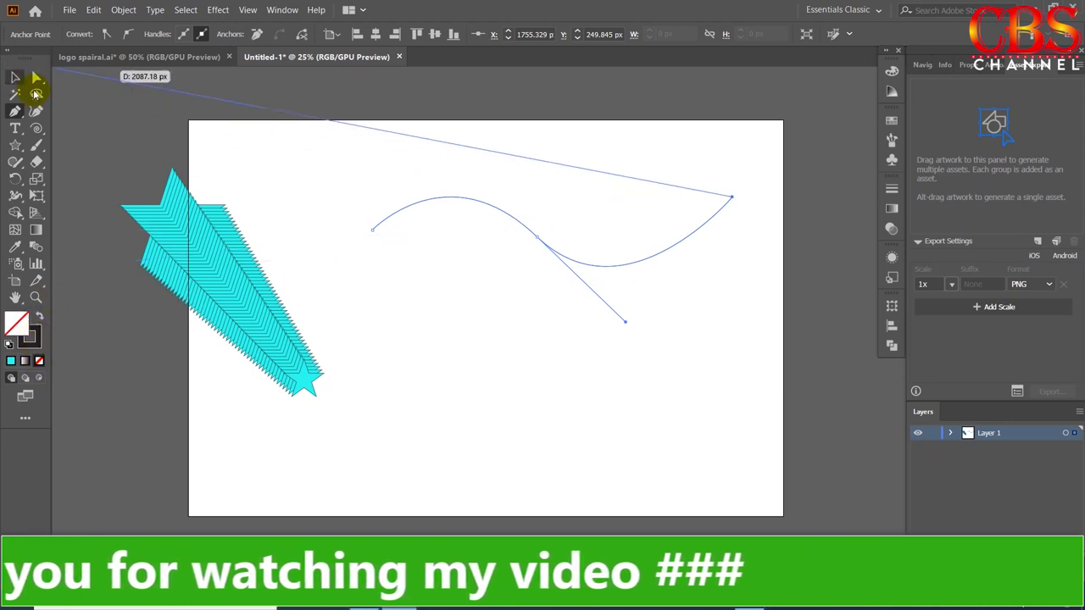
key(Escape)
click(15, 77)
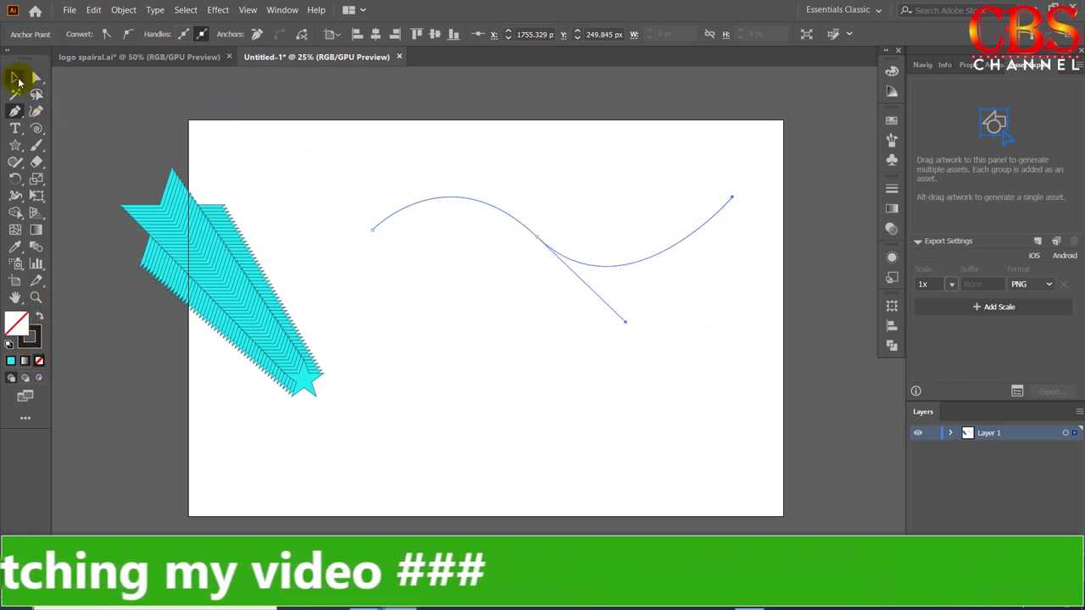
click(282, 195)
Duplicate the cyan star blend to the lower left as a spare copy.
click(489, 210)
click(255, 307)
drag(261, 311, 193, 442)
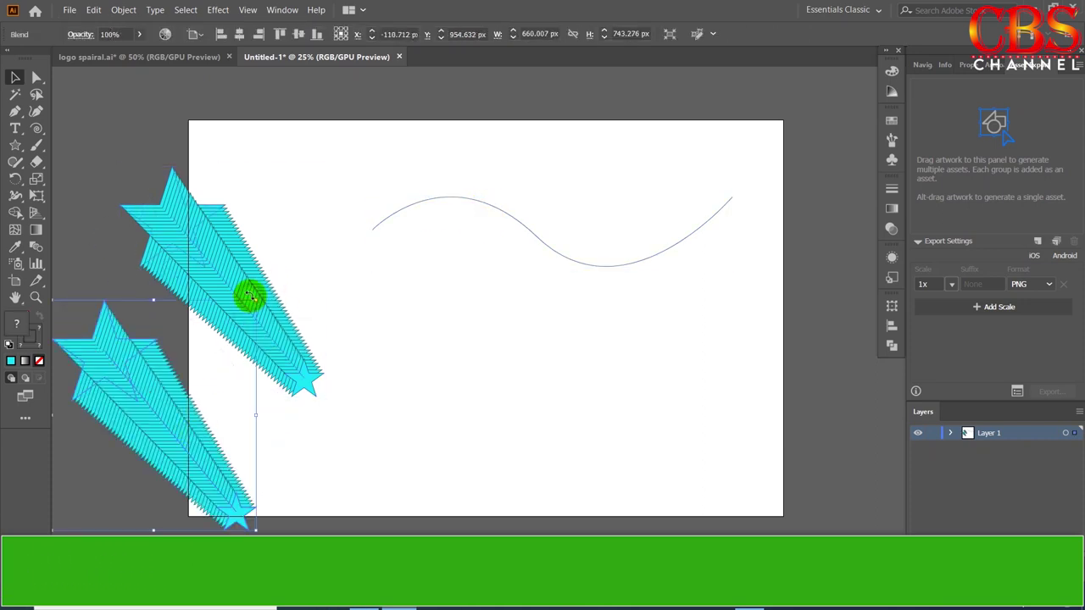
Replace the star blend's spine with the wavy curve.
drag(555, 178, 243, 332)
click(132, 12)
mouse_move(137, 343)
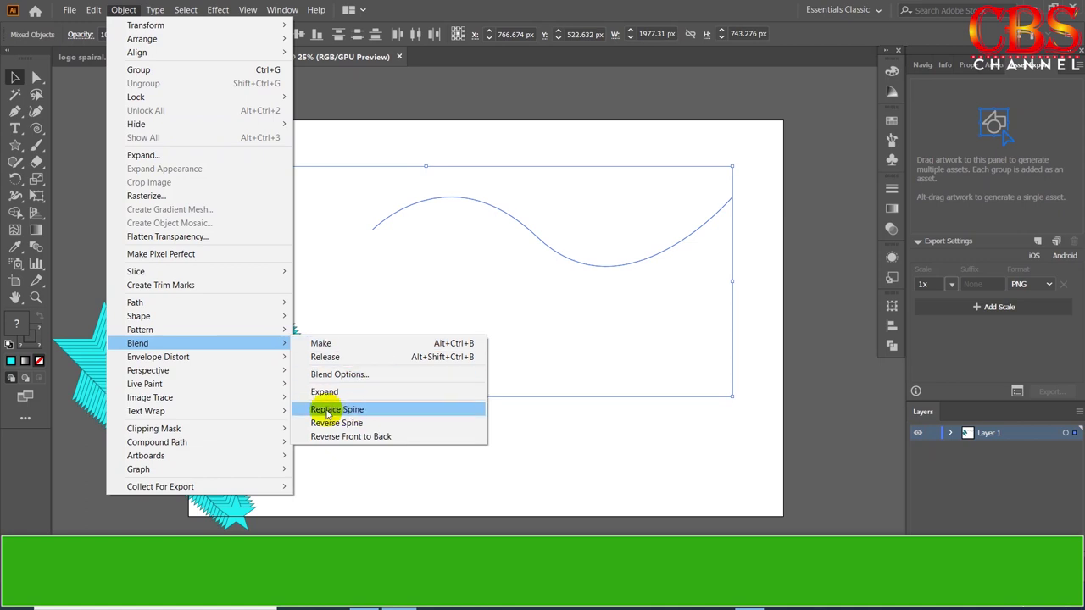
click(366, 413)
Shift the wavy star blend slightly left and reselect it.
click(673, 381)
drag(678, 268, 631, 275)
click(625, 371)
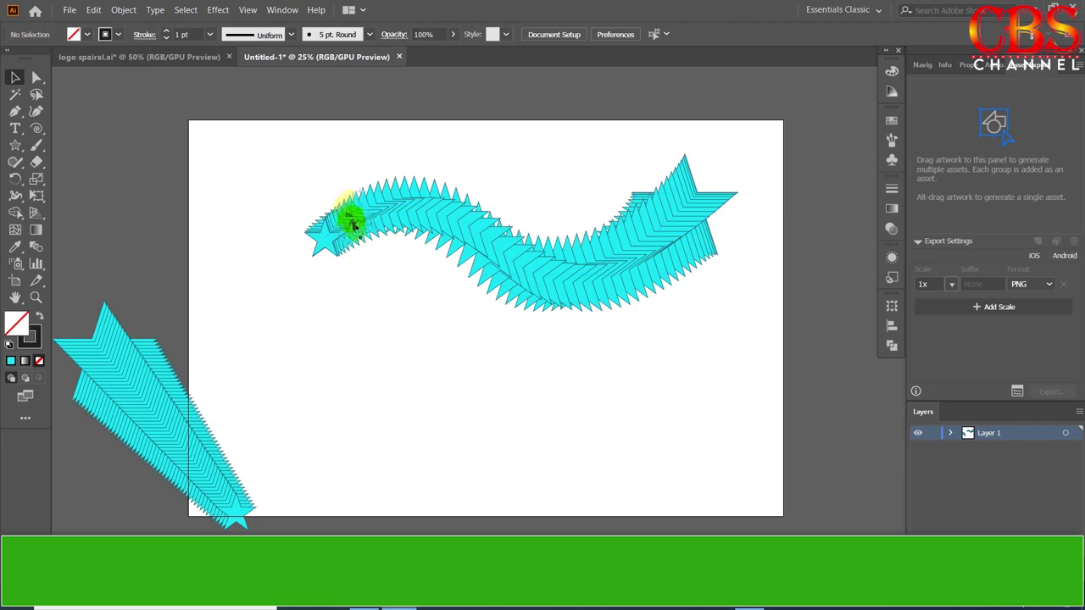
drag(292, 161, 721, 308)
click(126, 12)
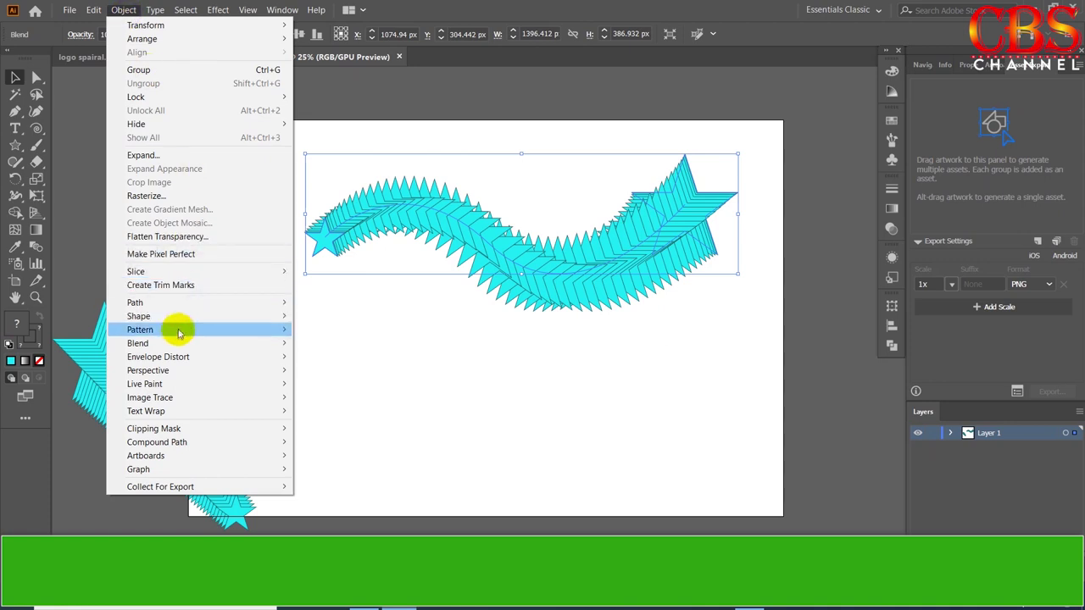
Raise the wavy blend from 50 to 200 specified steps, previewing before applying.
click(339, 374)
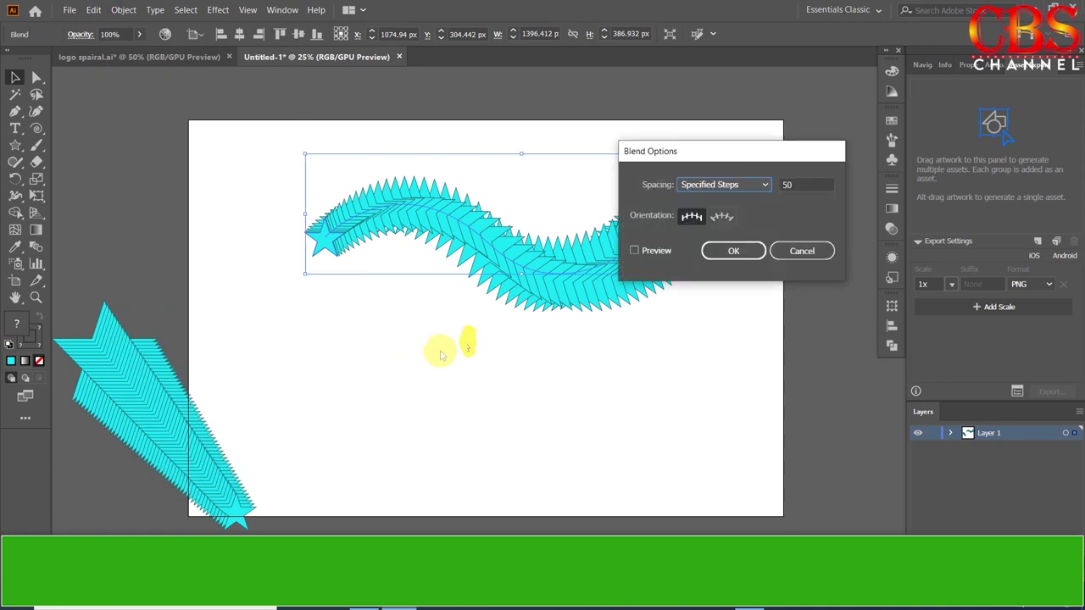
drag(767, 168, 912, 325)
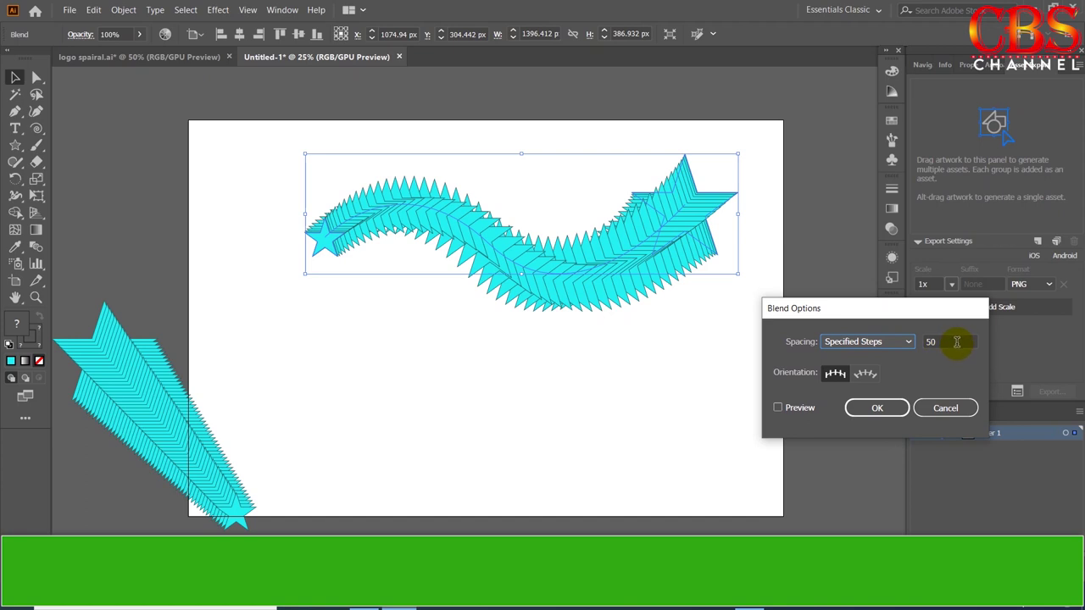
drag(956, 342, 930, 343)
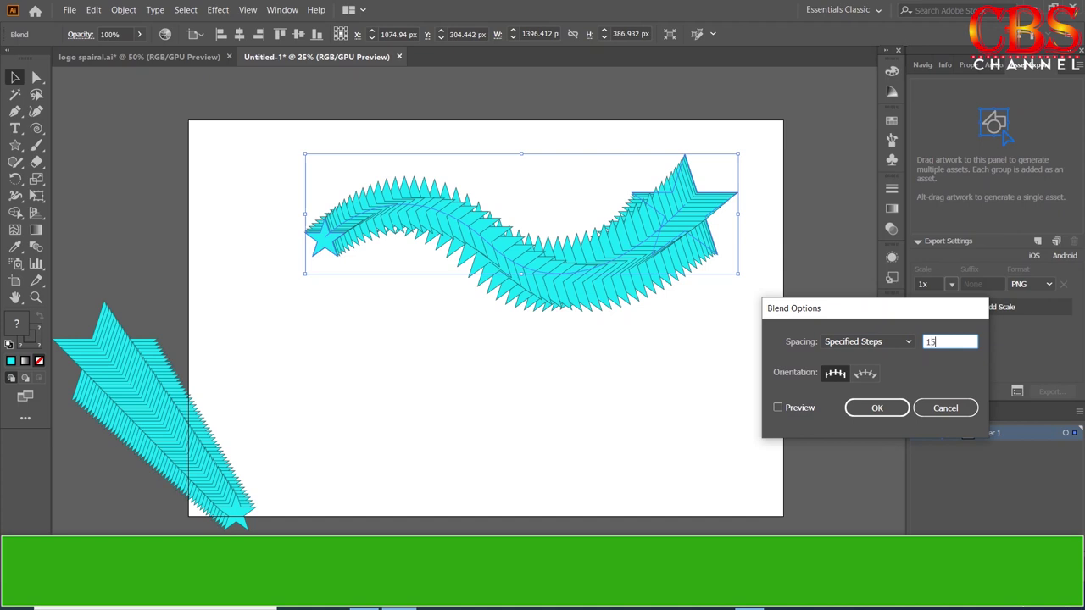
click(801, 409)
text(200)
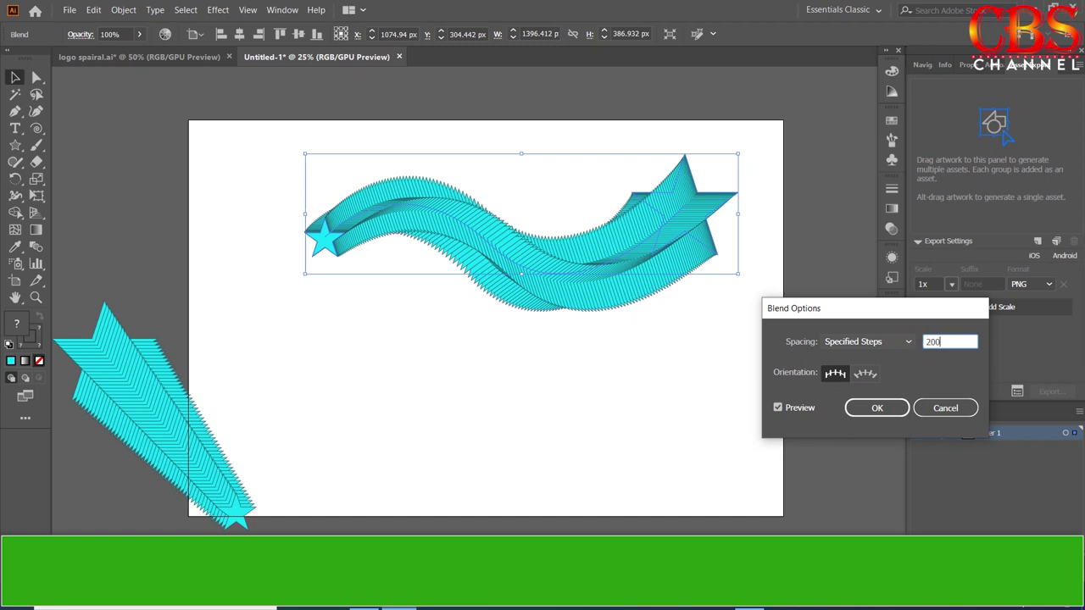
click(800, 409)
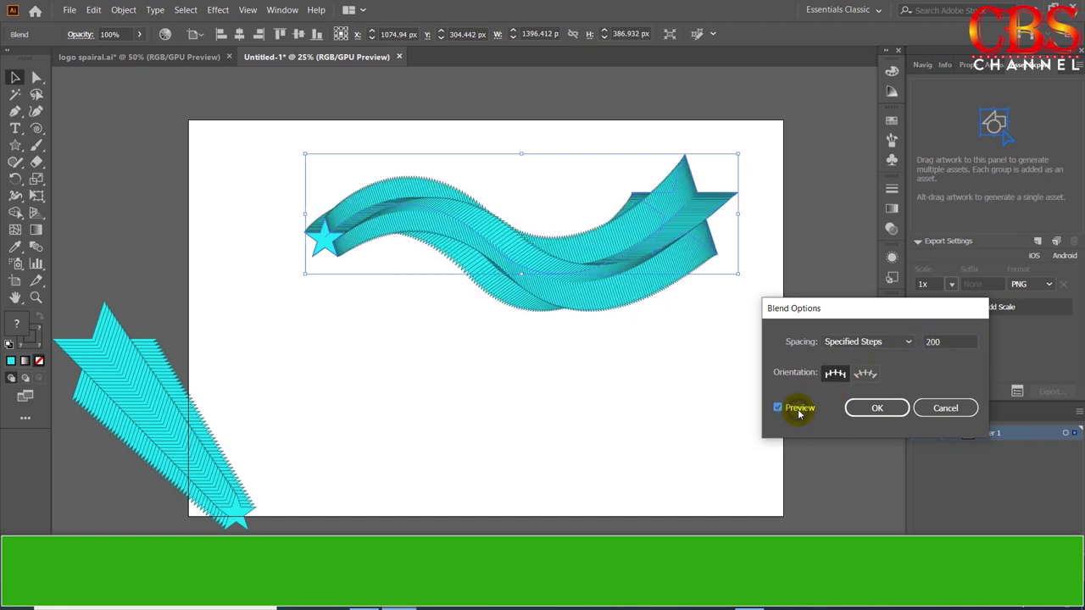
click(876, 408)
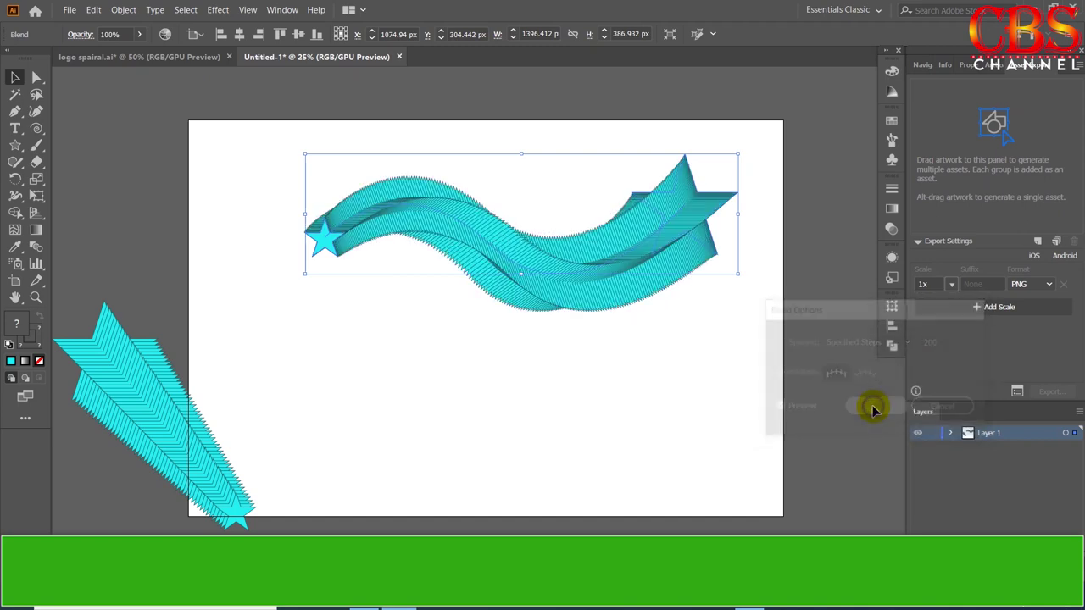
click(652, 369)
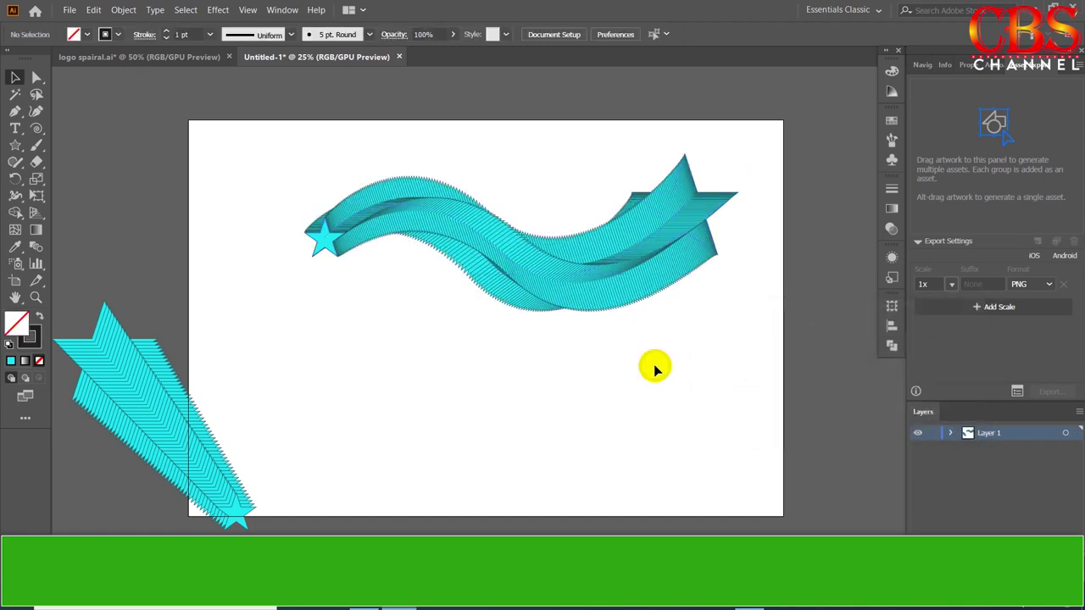
Nudge the wavy blend slightly up-left and reselect the whole blend.
click(597, 268)
click(618, 388)
drag(635, 286, 618, 260)
click(432, 276)
drag(291, 150, 746, 312)
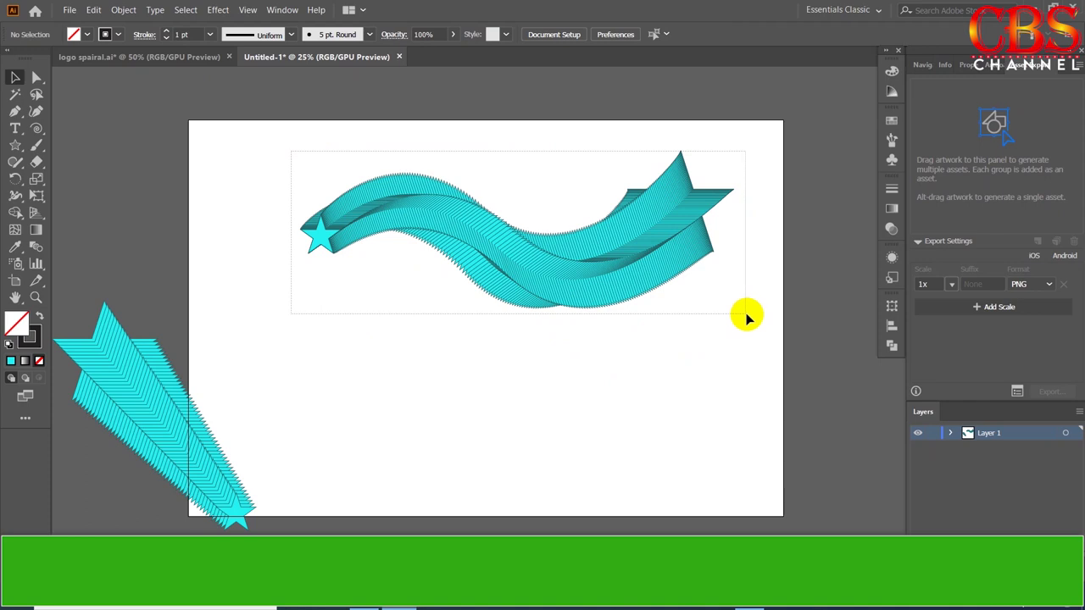
click(652, 358)
drag(269, 162, 757, 330)
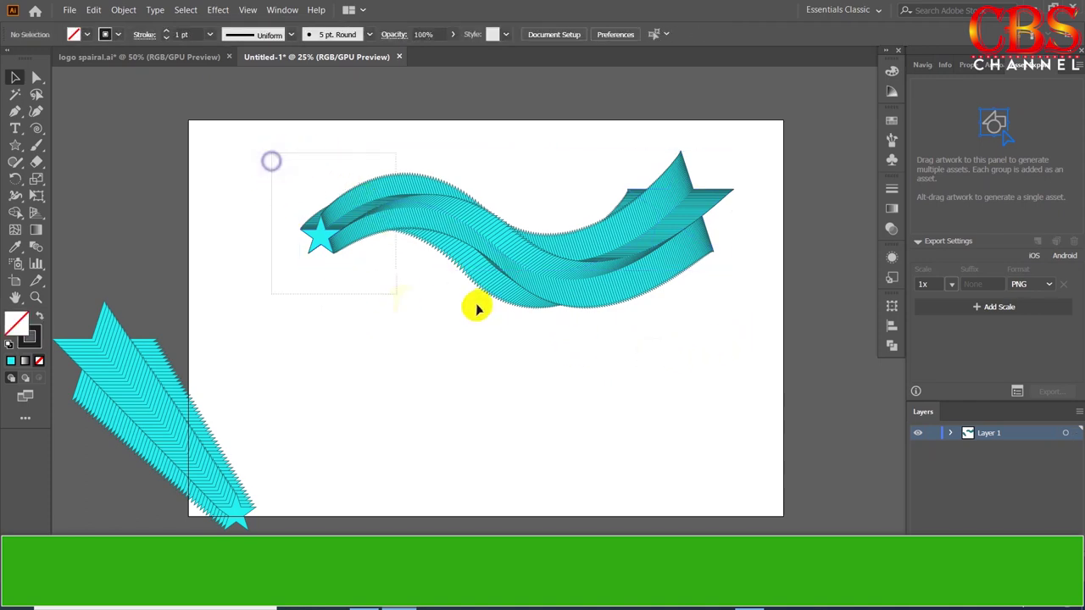
click(552, 322)
mouse_move(272, 145)
mouse_down()
mouse_move(766, 315)
mouse_move(757, 328)
mouse_up()
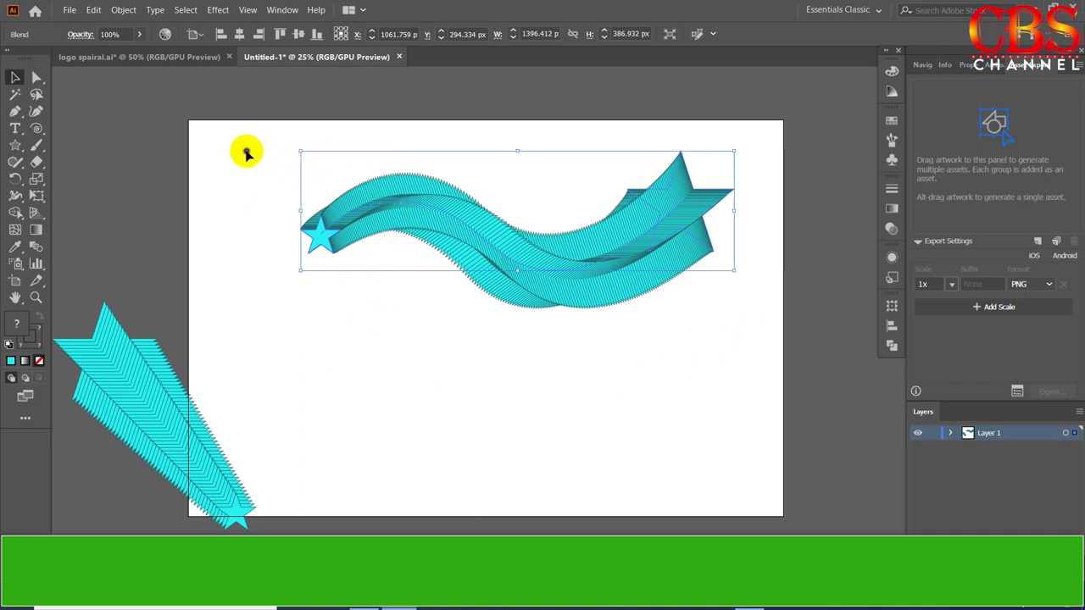
click(246, 153)
drag(257, 148, 775, 322)
click(591, 338)
click(407, 234)
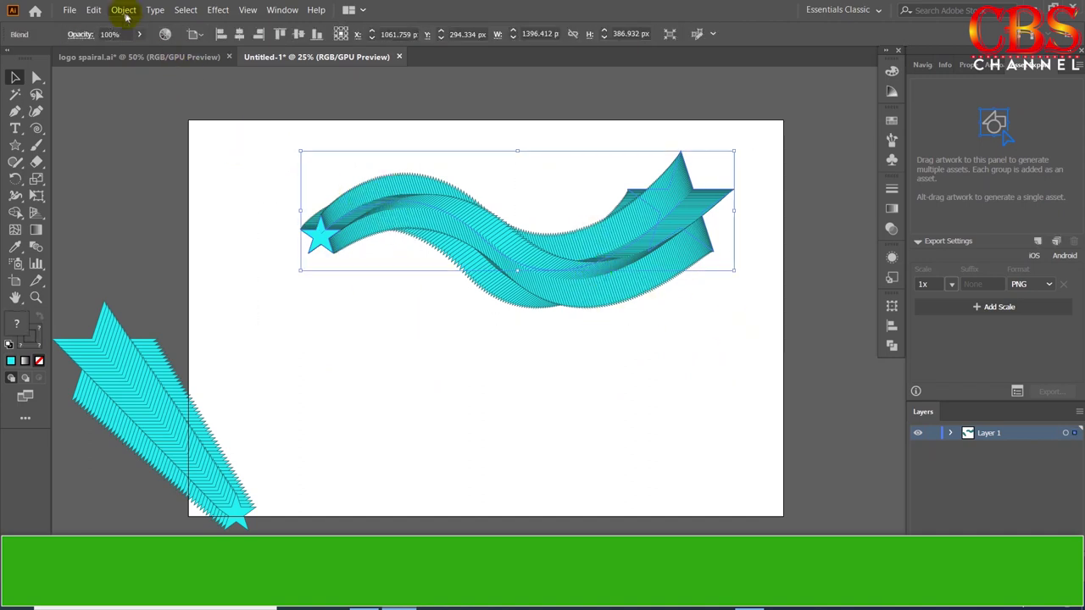
Expand the wavy blend into plain shapes.
click(126, 11)
click(157, 157)
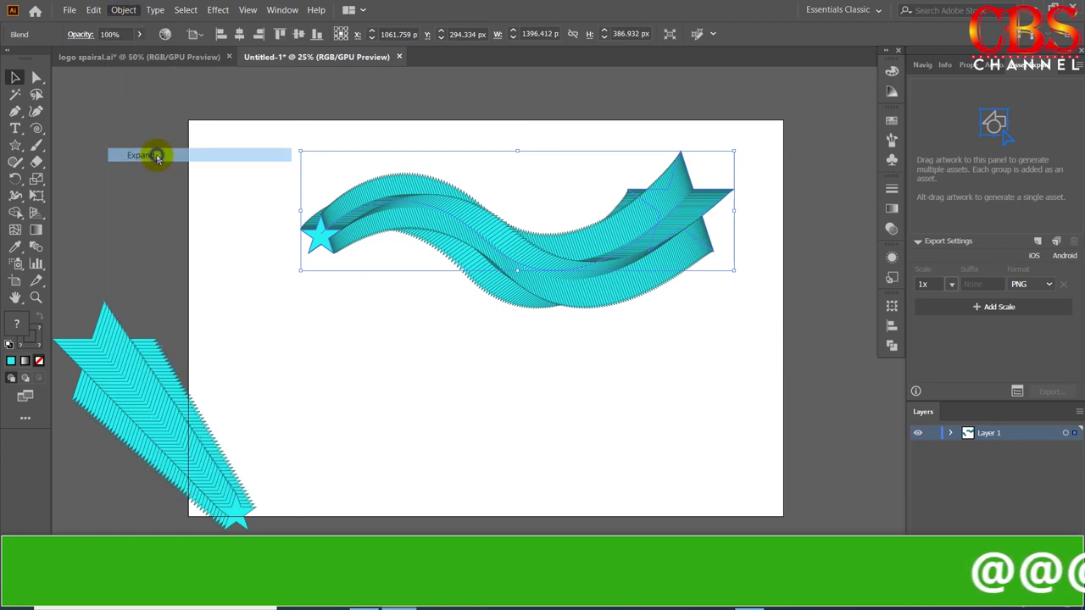
click(609, 373)
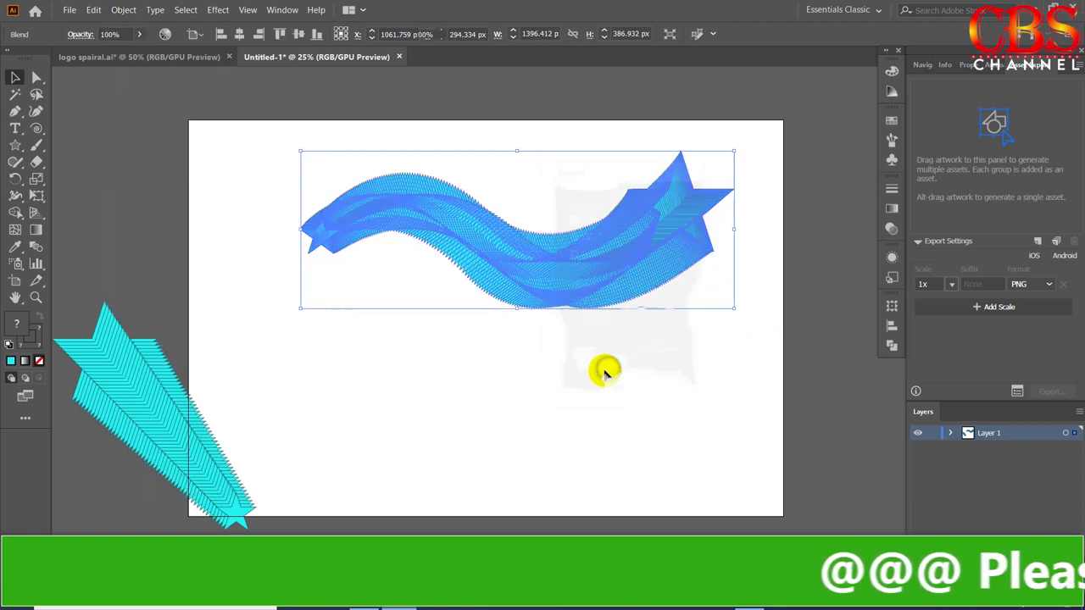
click(573, 274)
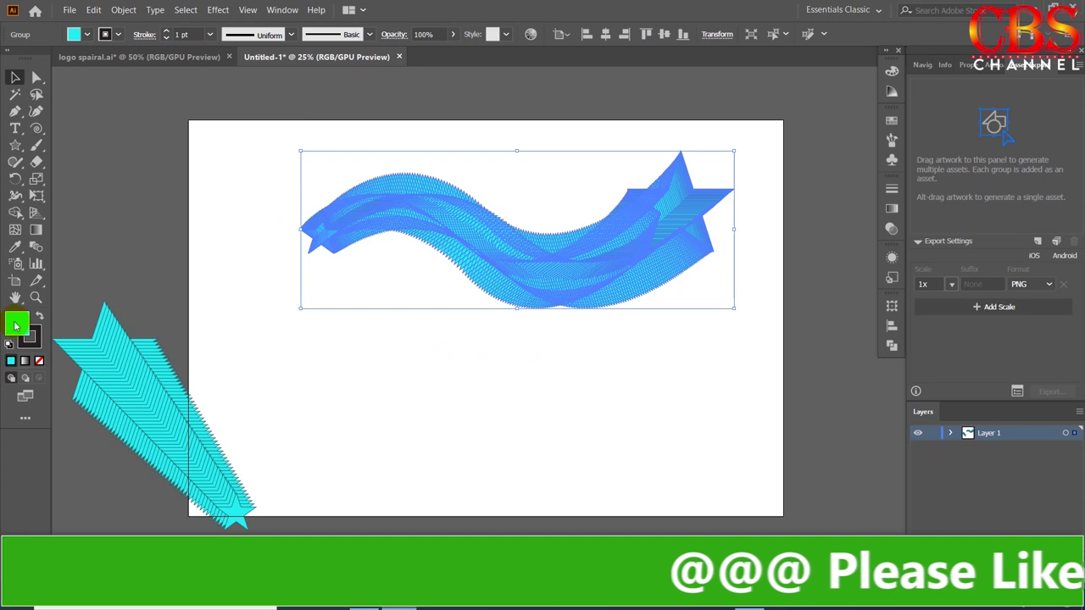
Recolour the ribbon's fill yellow E1EF26 and move it up and right.
double_click(16, 323)
drag(907, 301, 905, 344)
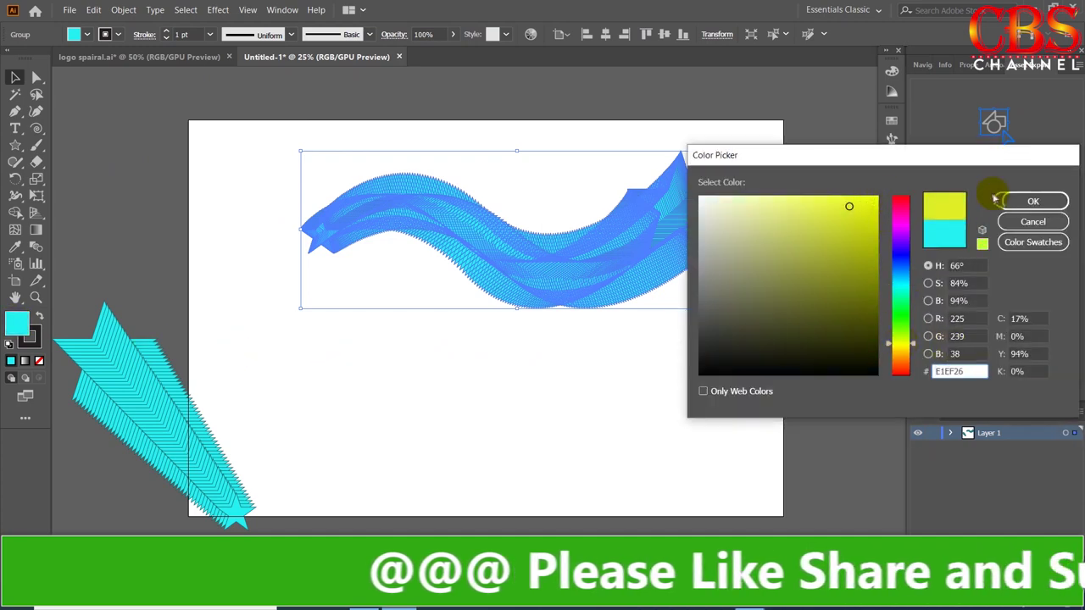
click(1034, 200)
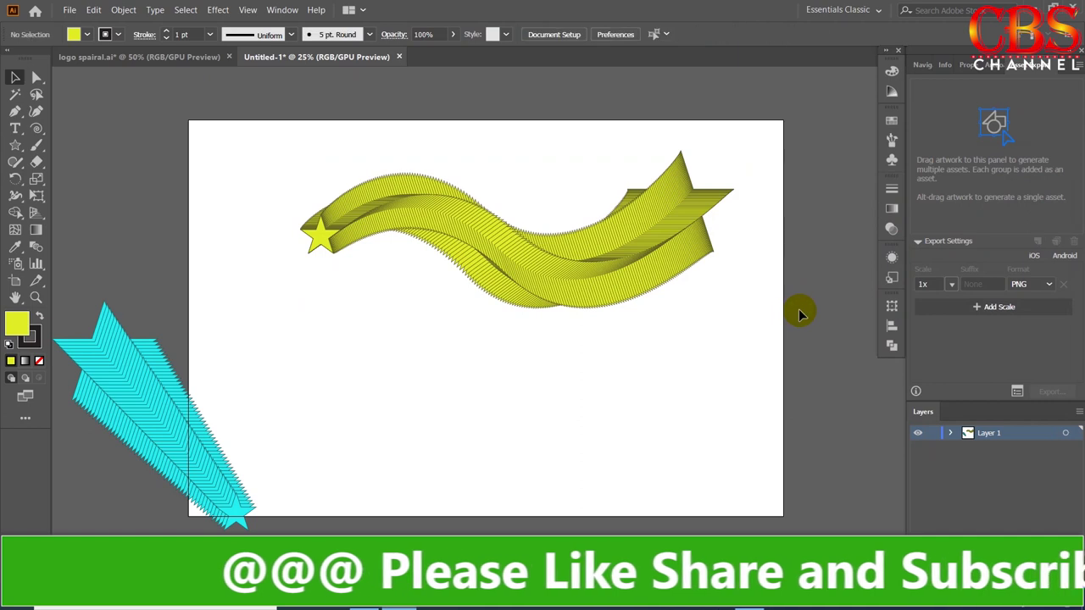
drag(613, 265, 735, 174)
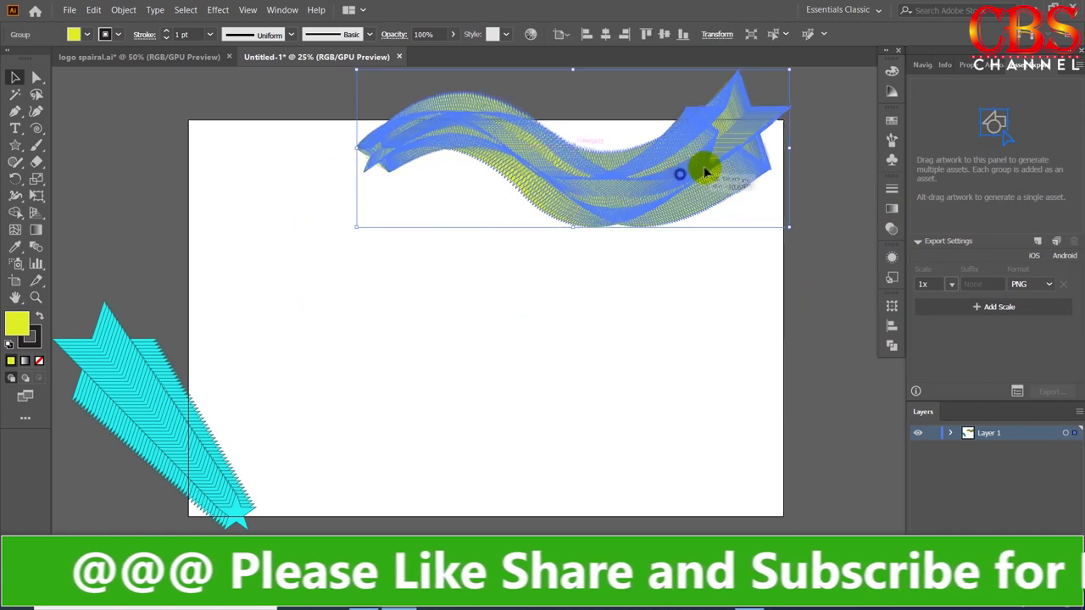
Place the yellow ribbon at the top-right edge and draw a spiral on the left side.
drag(734, 174, 746, 154)
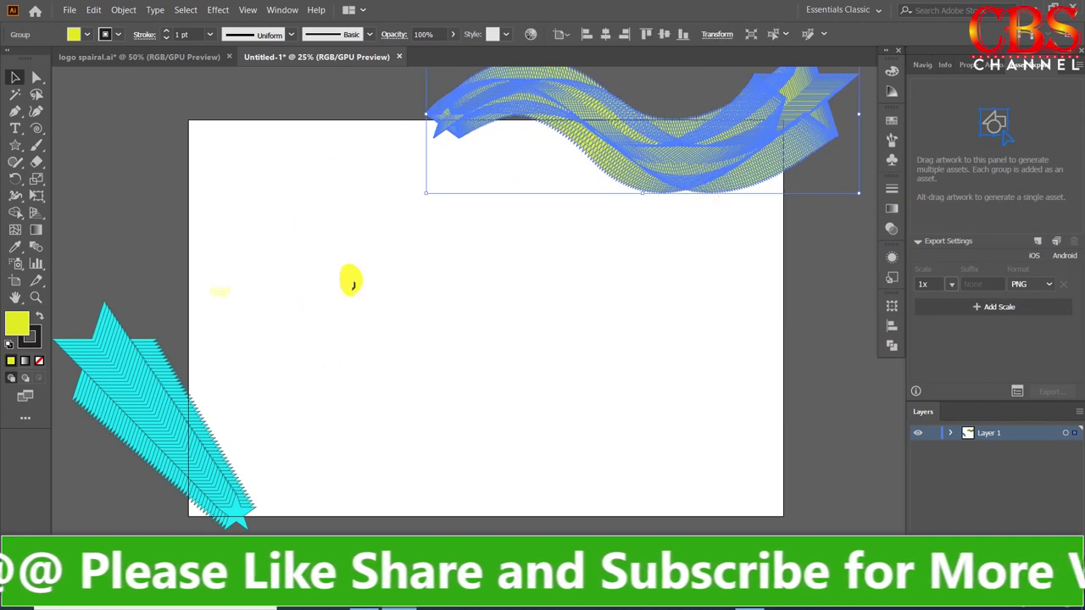
click(39, 136)
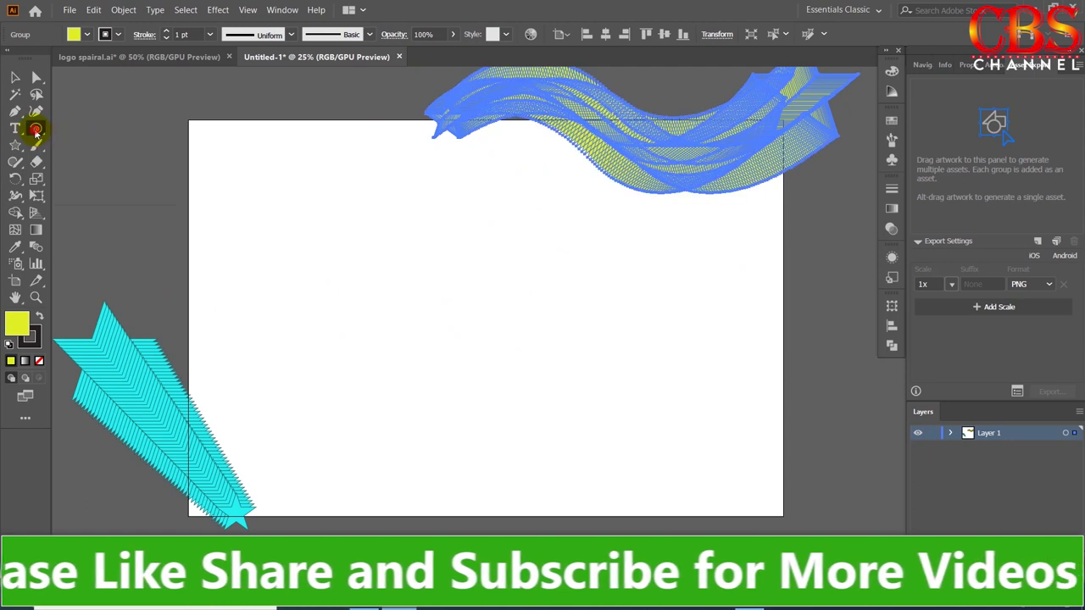
drag(37, 133, 75, 151)
click(82, 161)
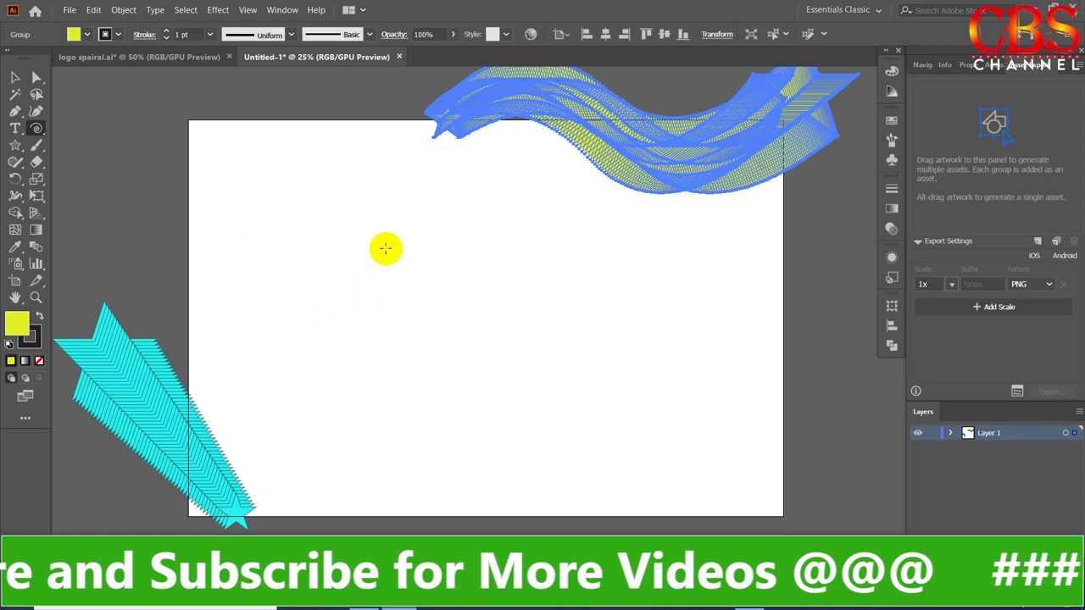
mouse_move(386, 248)
mouse_down()
mouse_move(429, 288)
mouse_move(458, 250)
mouse_move(438, 204)
mouse_move(399, 182)
mouse_move(359, 184)
mouse_move(334, 260)
mouse_move(412, 307)
mouse_move(444, 289)
mouse_move(502, 282)
mouse_move(483, 280)
mouse_move(484, 291)
mouse_up()
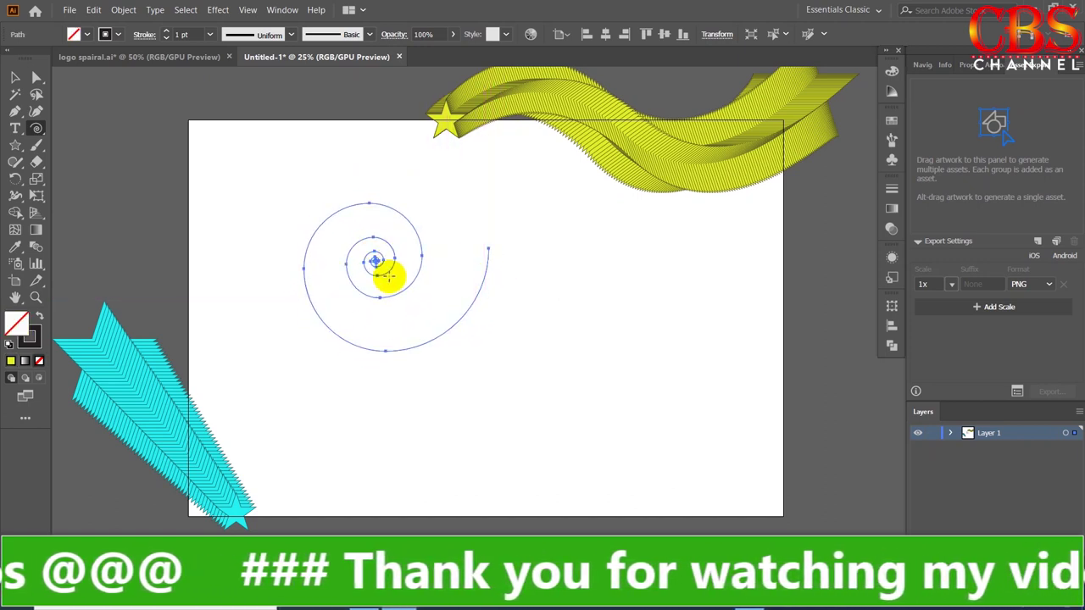
Deselect the spiral and select the spare cyan star blend.
click(14, 78)
click(475, 426)
click(192, 460)
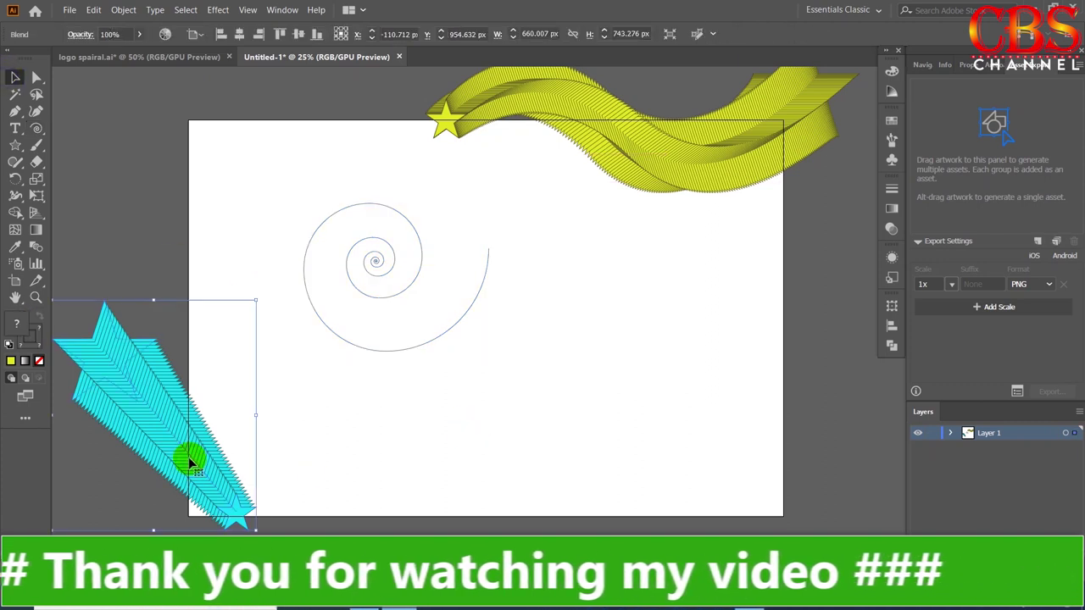
Replace the spare cyan blend's spine with the spiral, then reselect the blend.
shift+click(451, 330)
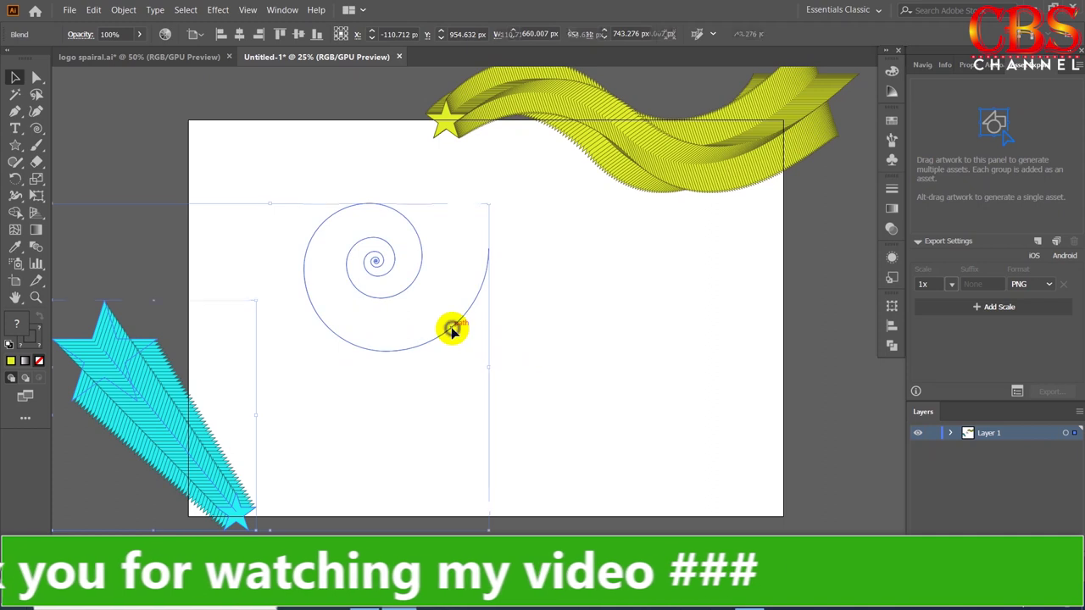
click(123, 10)
mouse_move(138, 344)
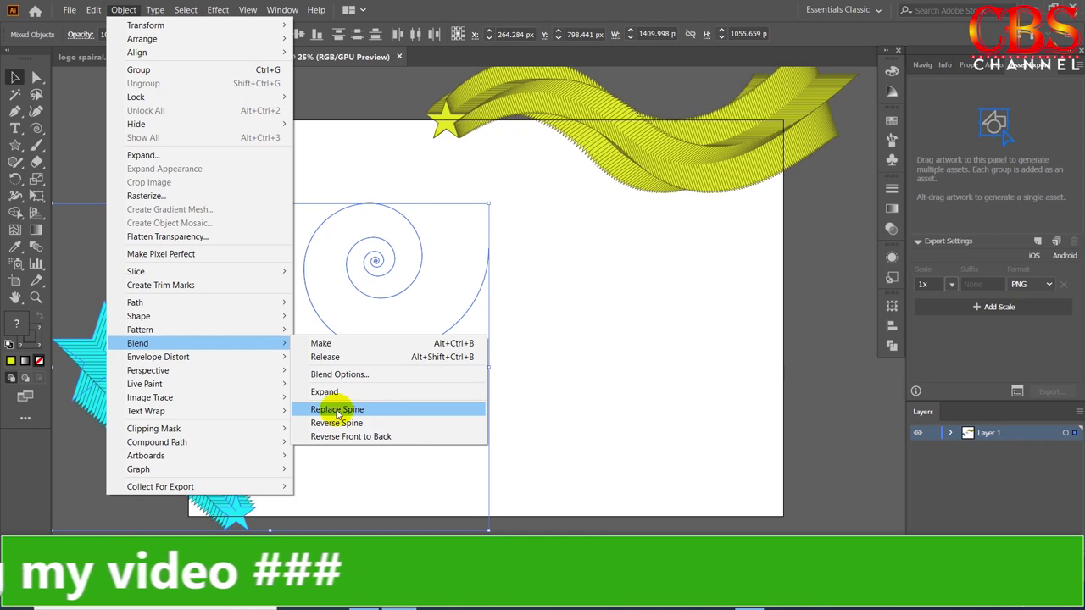
click(336, 410)
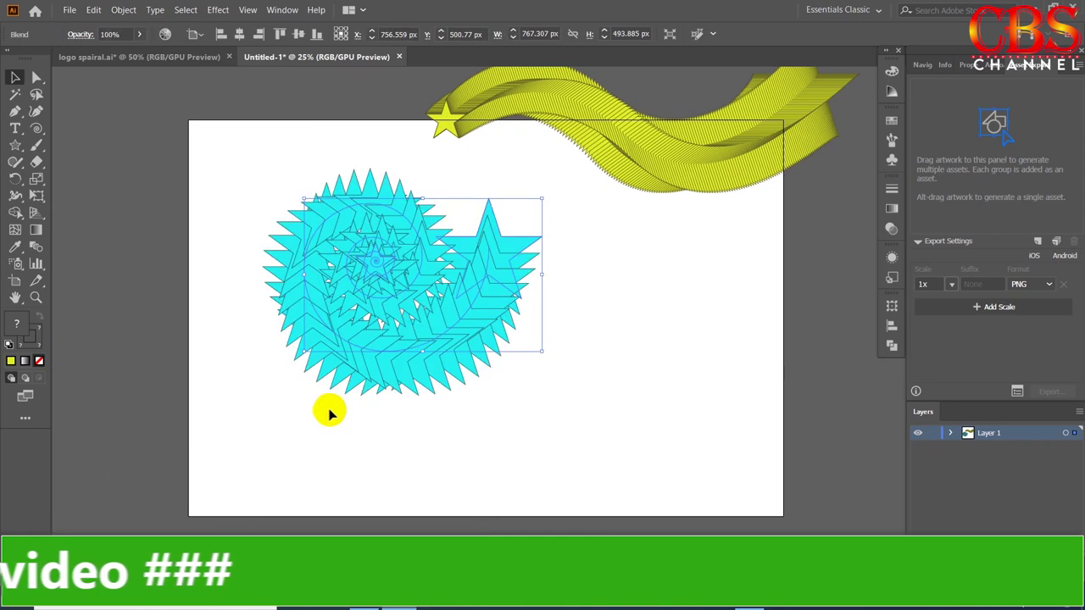
click(597, 320)
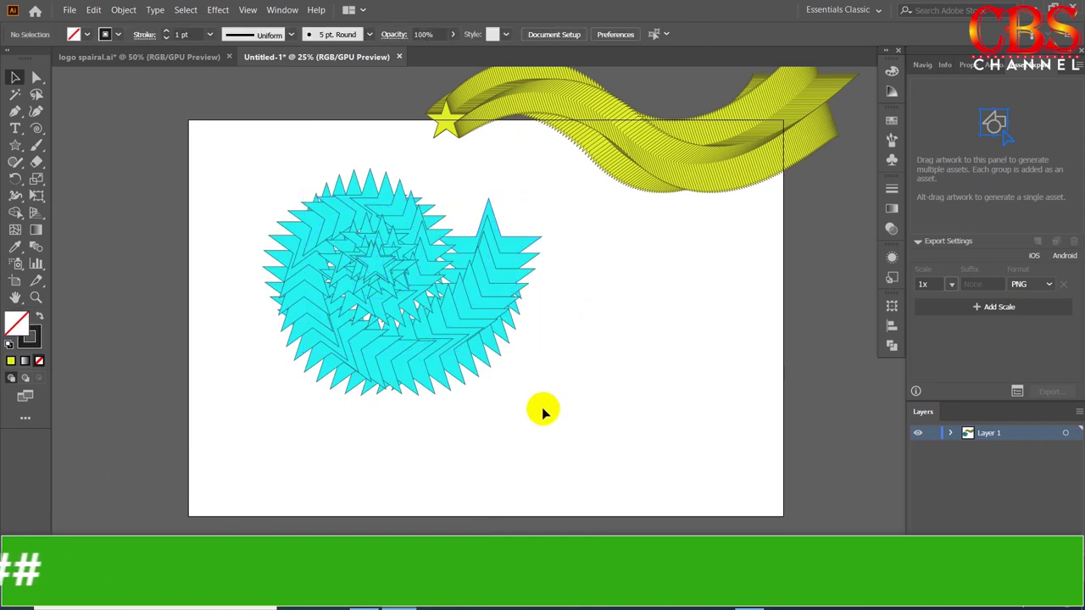
drag(573, 237, 449, 334)
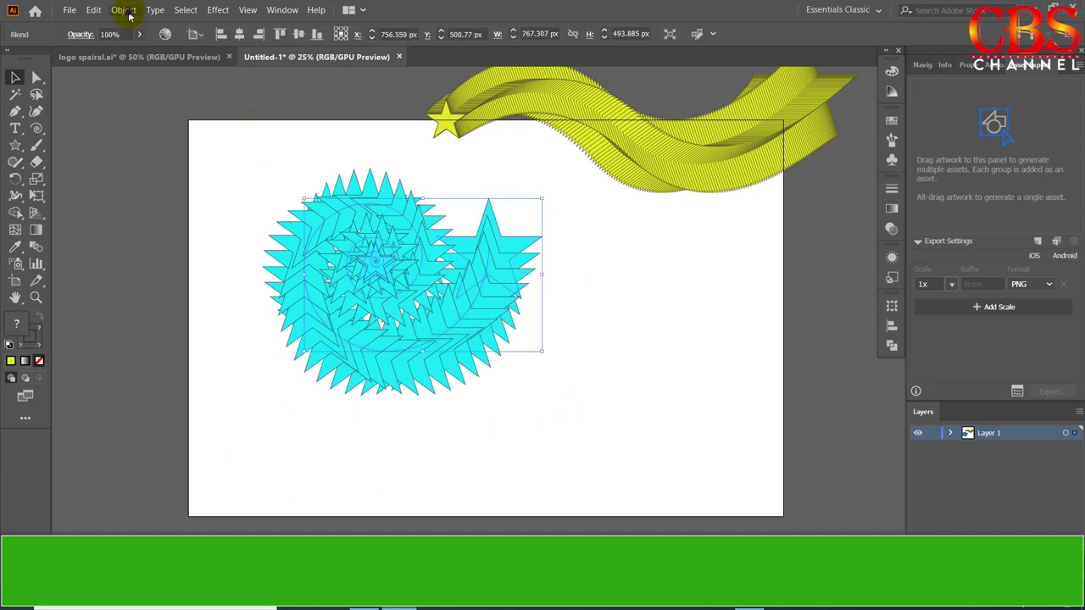
Set the cyan spiral blend to 350 specified steps.
click(124, 10)
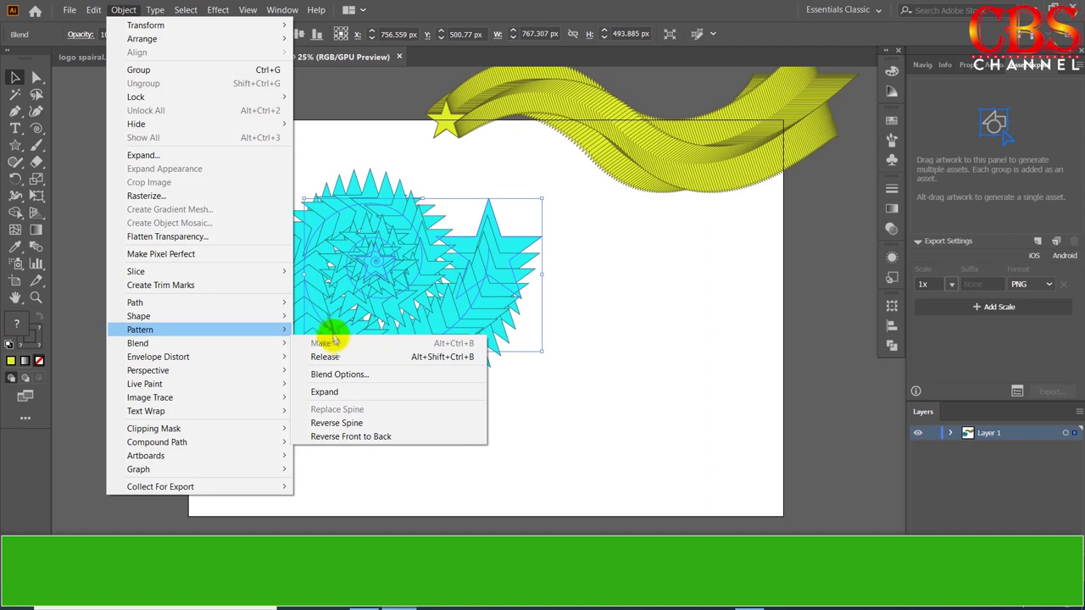
click(348, 374)
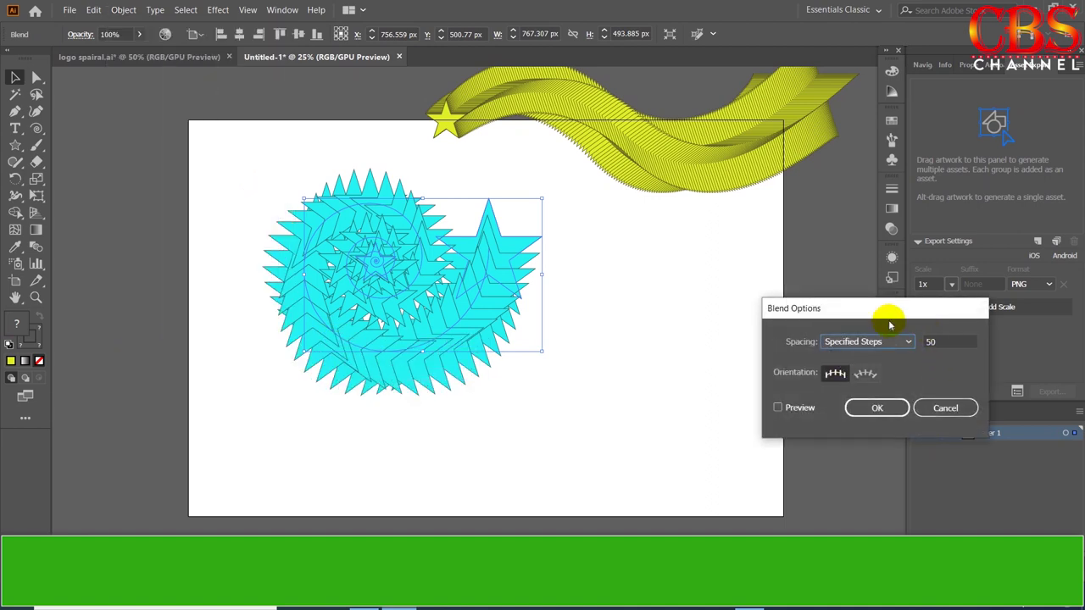
drag(890, 324, 884, 255)
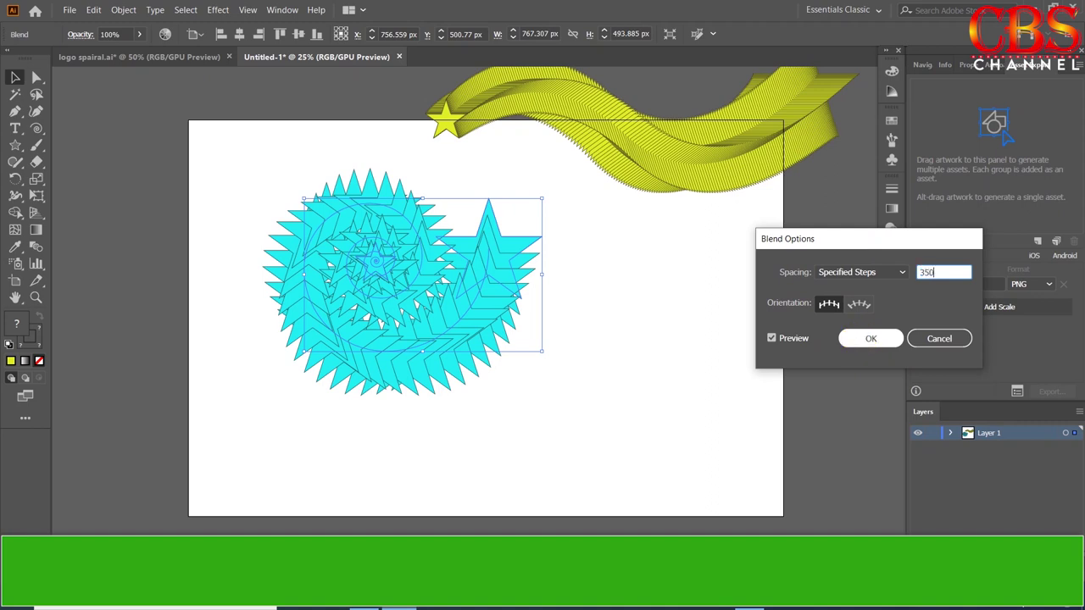
click(856, 342)
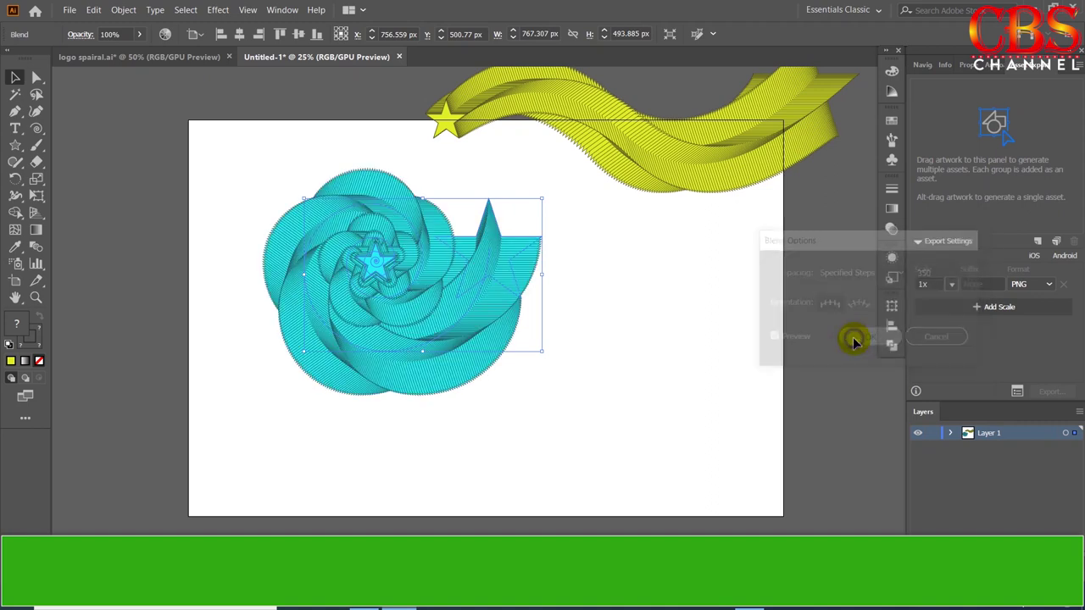
Shift the cyan spiral blend slightly down-left and reselect it.
click(647, 341)
drag(413, 265, 399, 299)
click(601, 323)
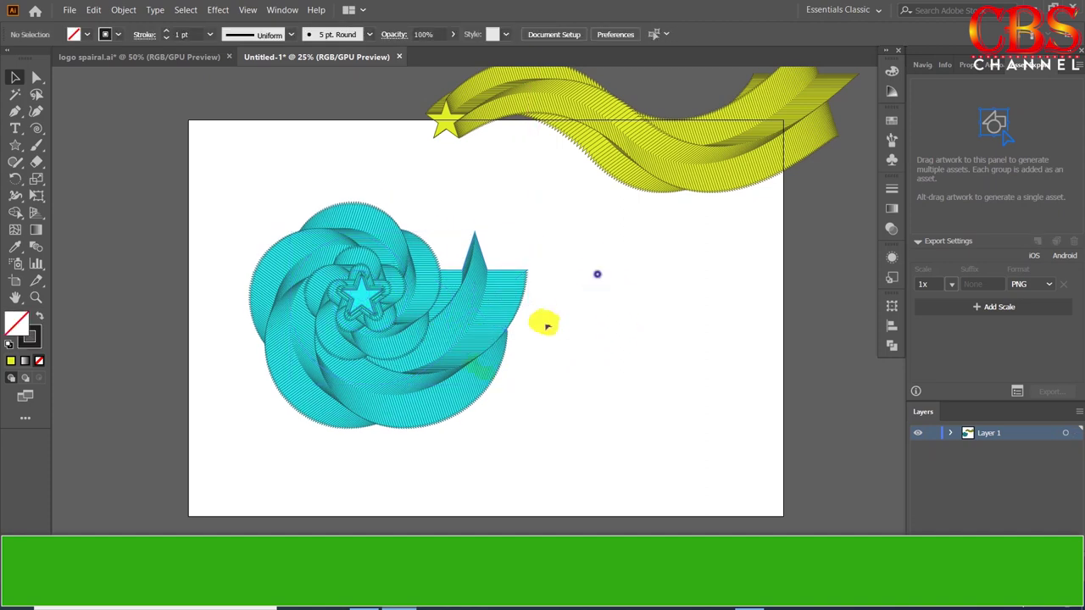
click(379, 312)
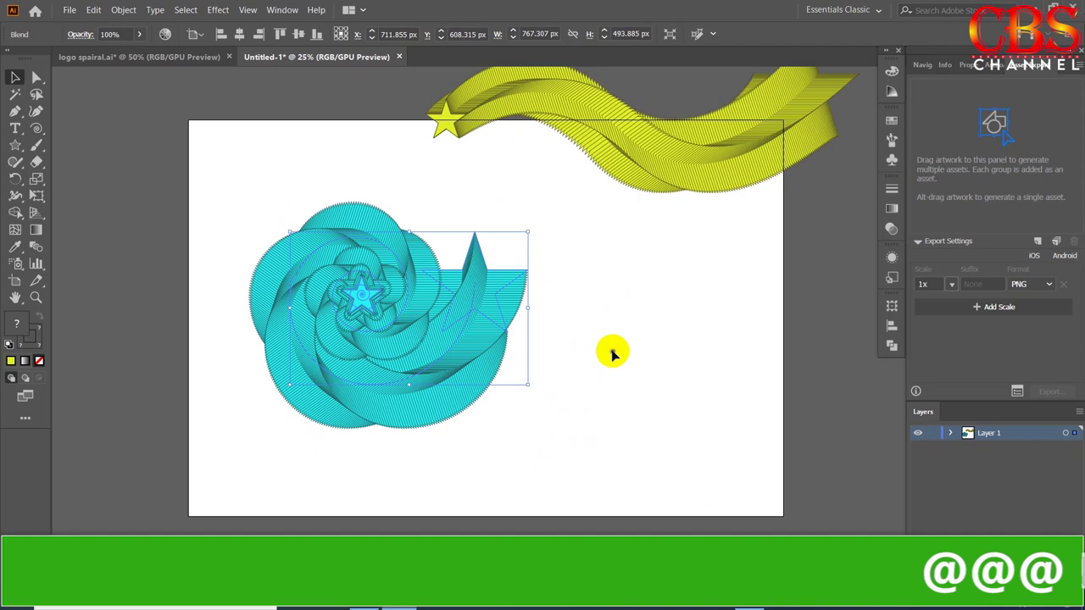
Expand the cyan spiral blend into separate shapes.
click(472, 301)
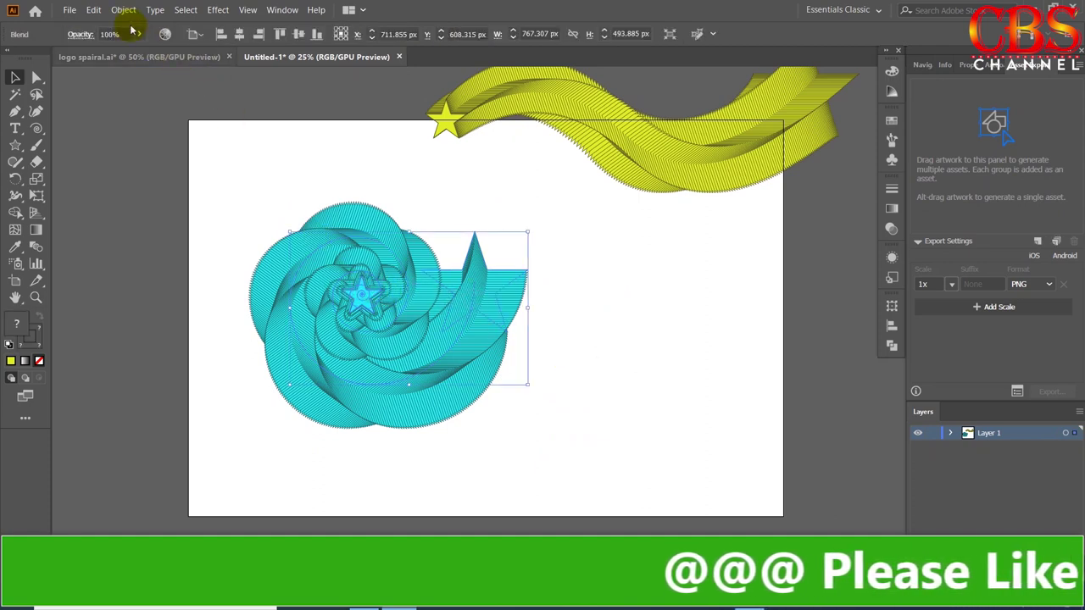
click(123, 10)
click(143, 156)
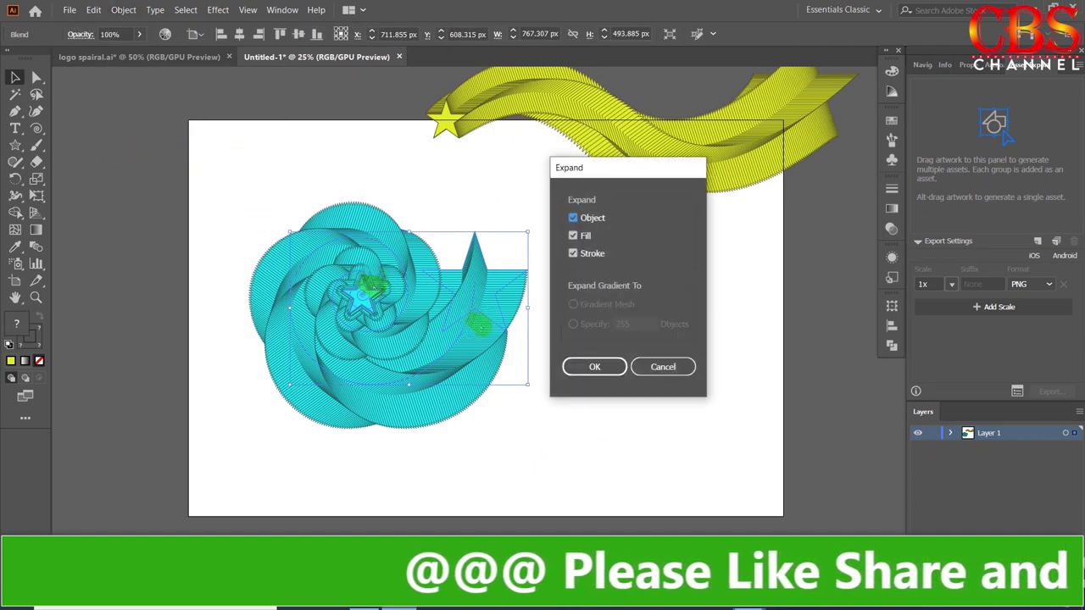
click(591, 367)
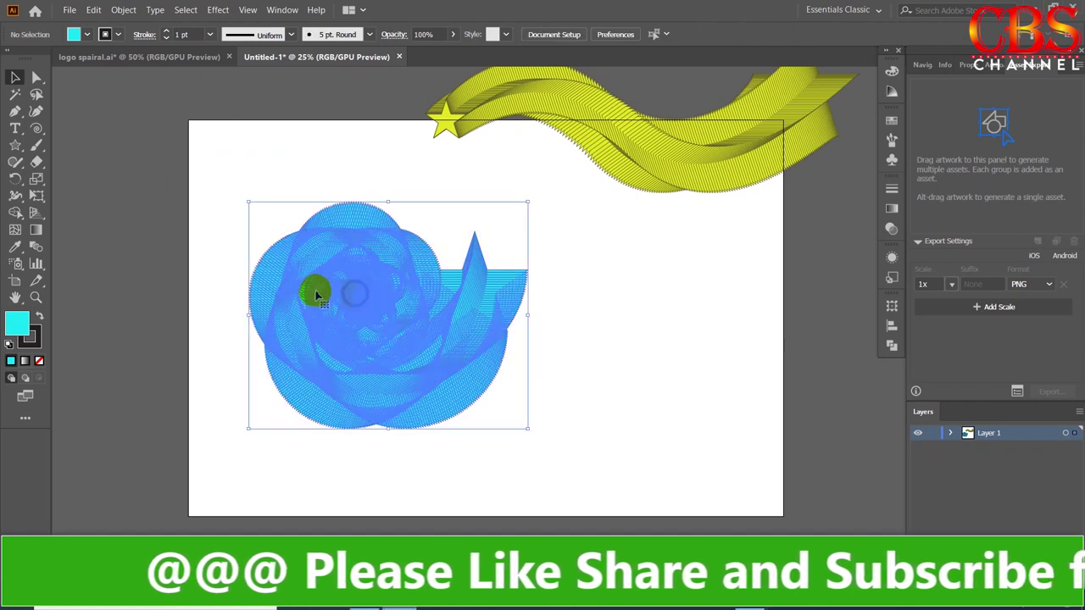
Recolour the spiral's fill violet 4D26EF and move the group up and left.
double_click(19, 327)
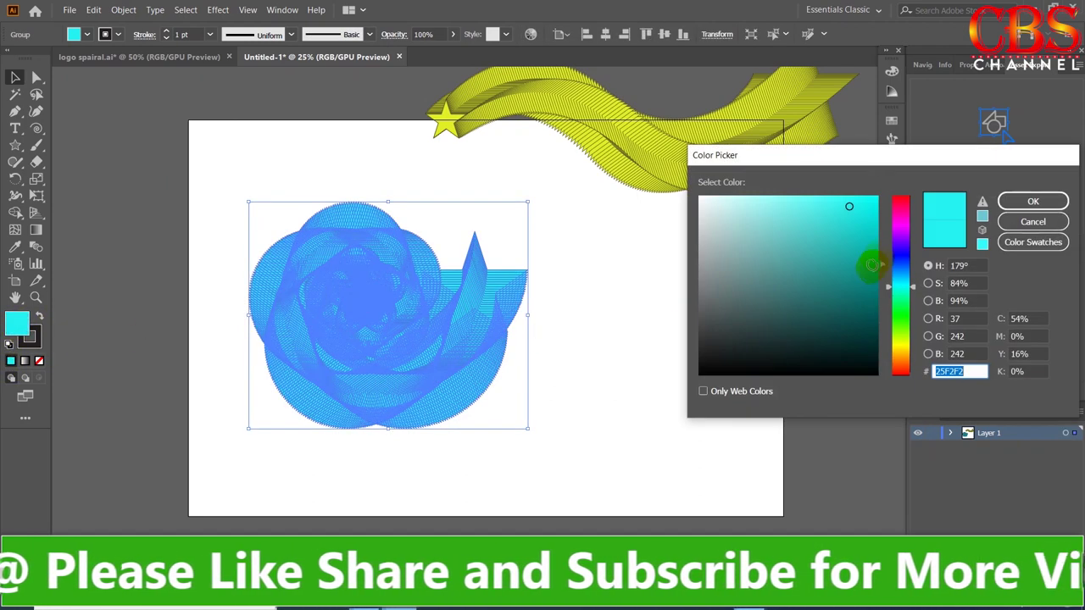
drag(896, 247, 877, 206)
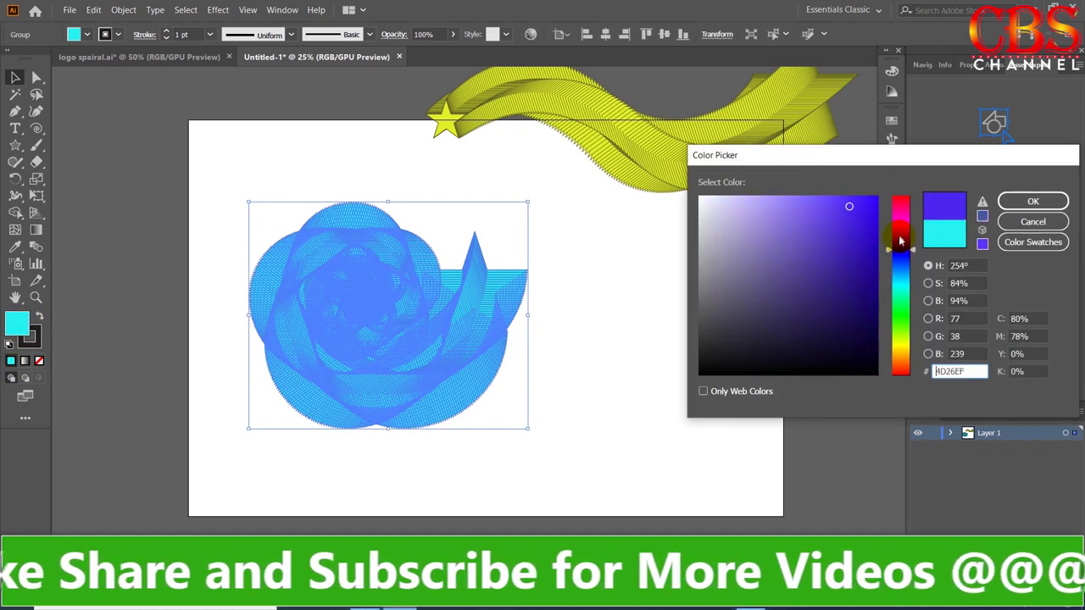
click(1032, 201)
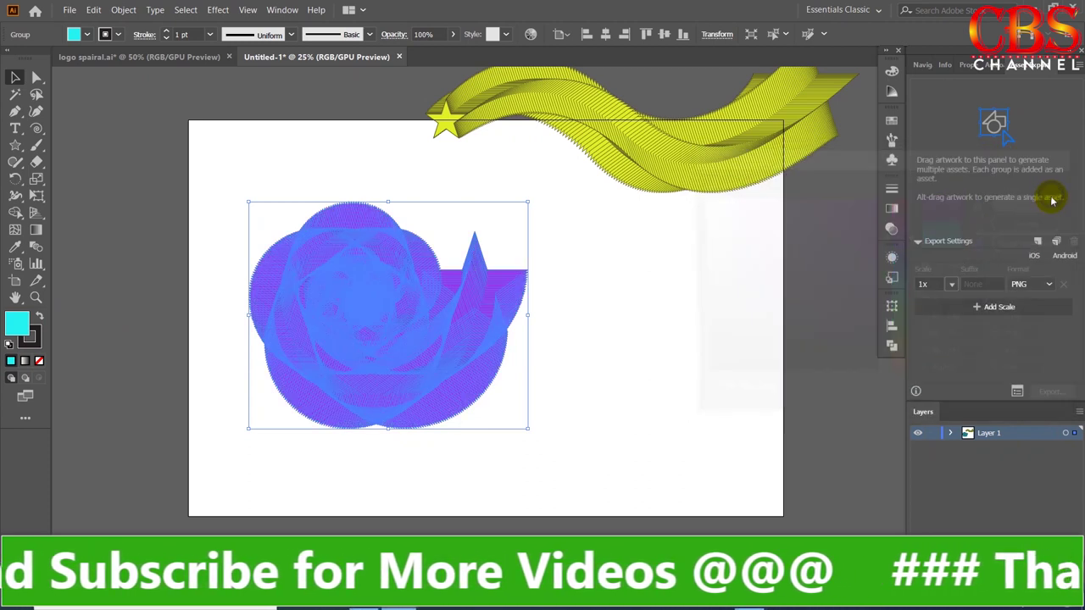
click(618, 360)
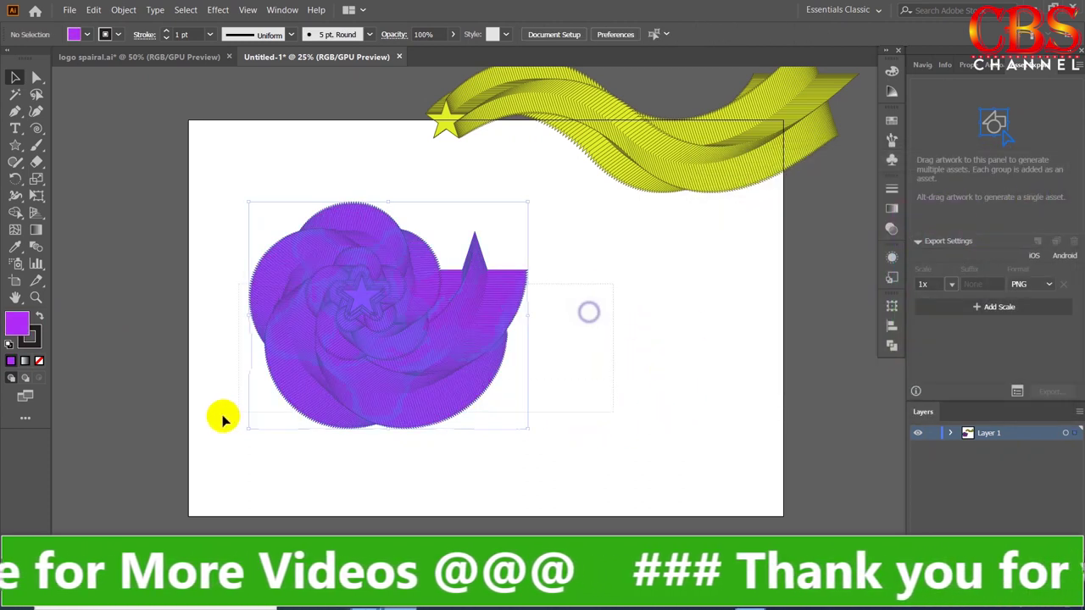
drag(593, 309, 222, 417)
click(636, 358)
drag(607, 261, 230, 438)
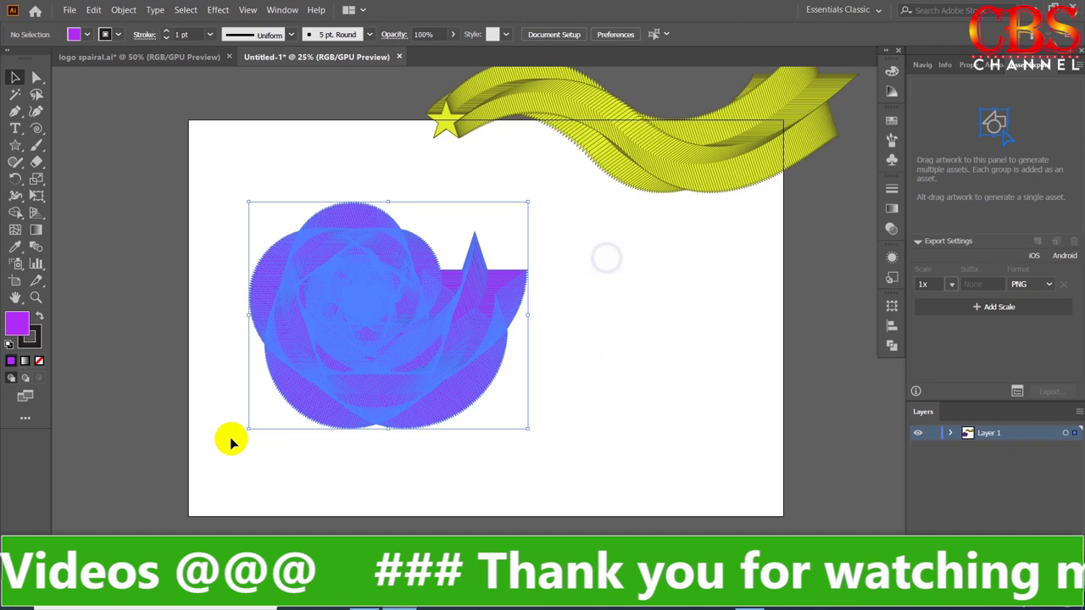
Move the purple spiral up-left and settle the yellow ribbon back at the top.
drag(348, 334, 311, 243)
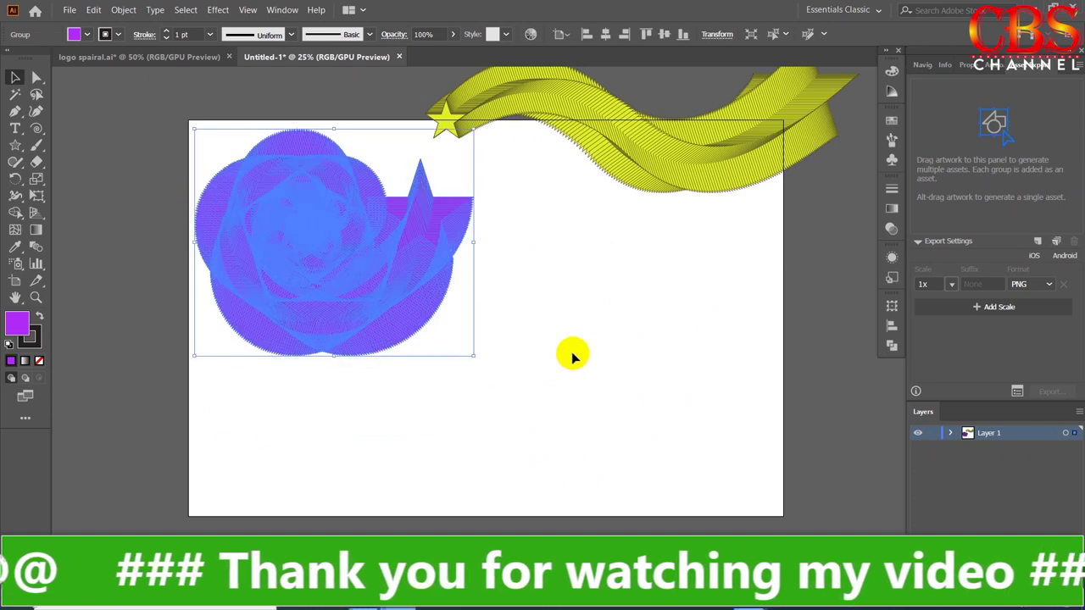
click(570, 355)
drag(688, 178, 620, 487)
click(654, 283)
drag(659, 449, 706, 179)
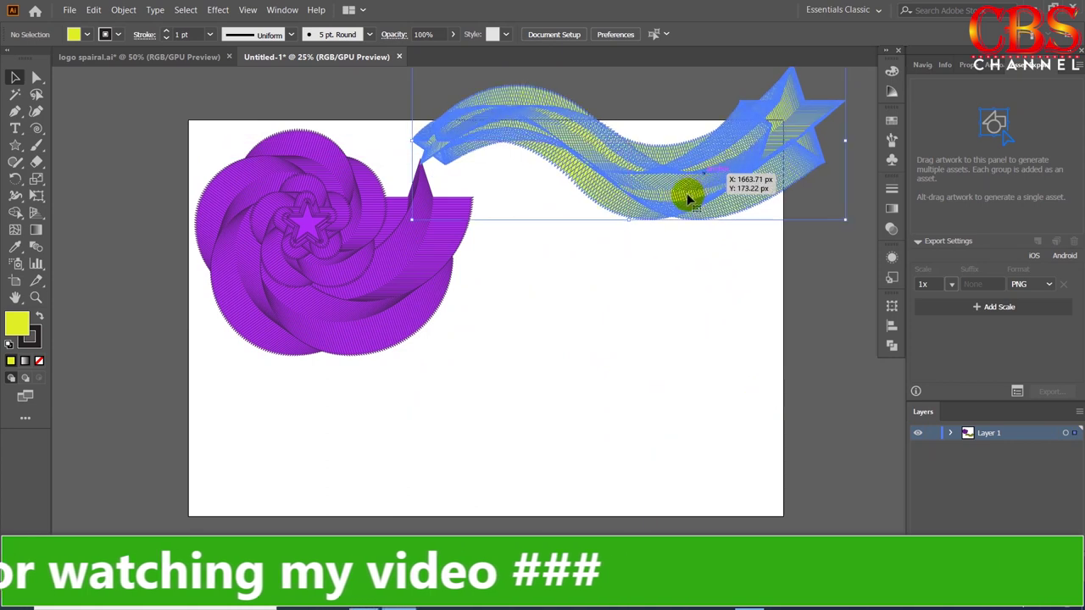
click(639, 303)
Reposition the purple spiral toward the lower left of the artboard.
drag(14, 151, 97, 195)
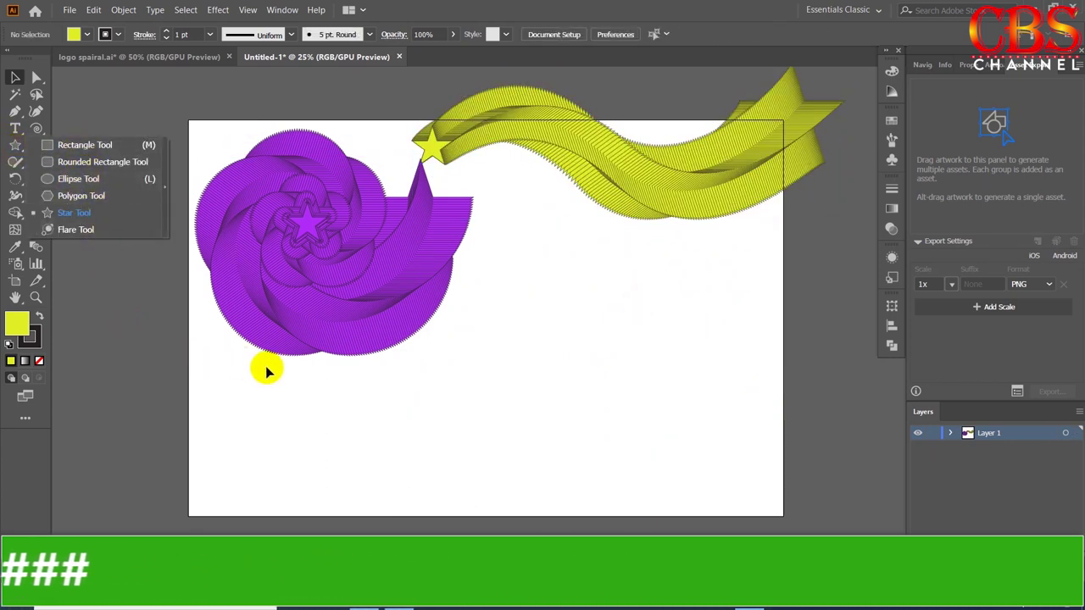
mouse_move(298, 247)
mouse_down()
mouse_move(240, 196)
mouse_move(345, 284)
mouse_up()
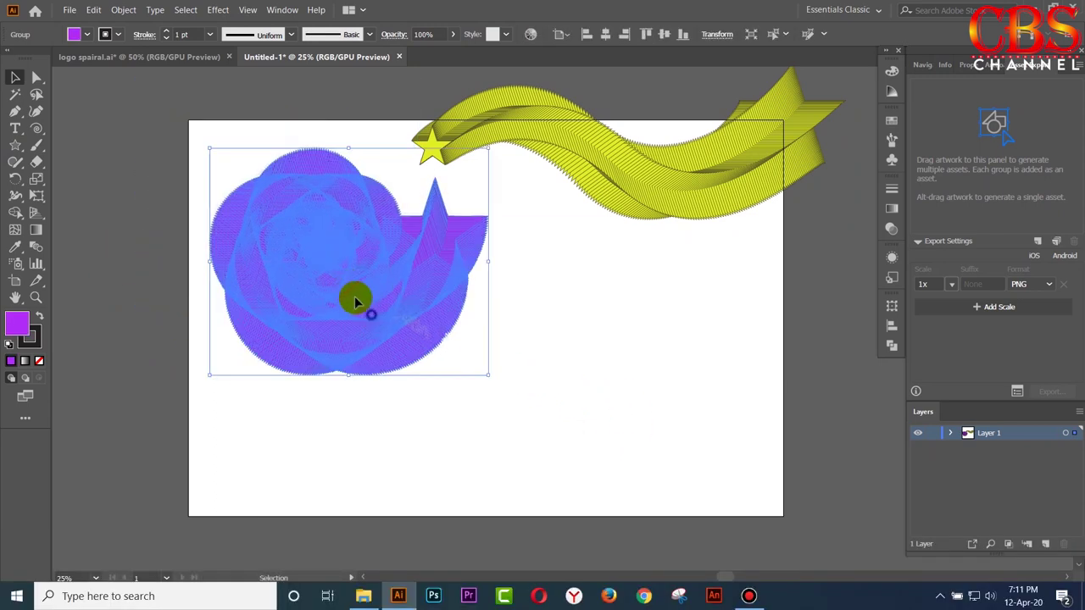
click(530, 351)
mouse_move(339, 250)
mouse_down()
mouse_move(314, 250)
mouse_move(427, 297)
mouse_up()
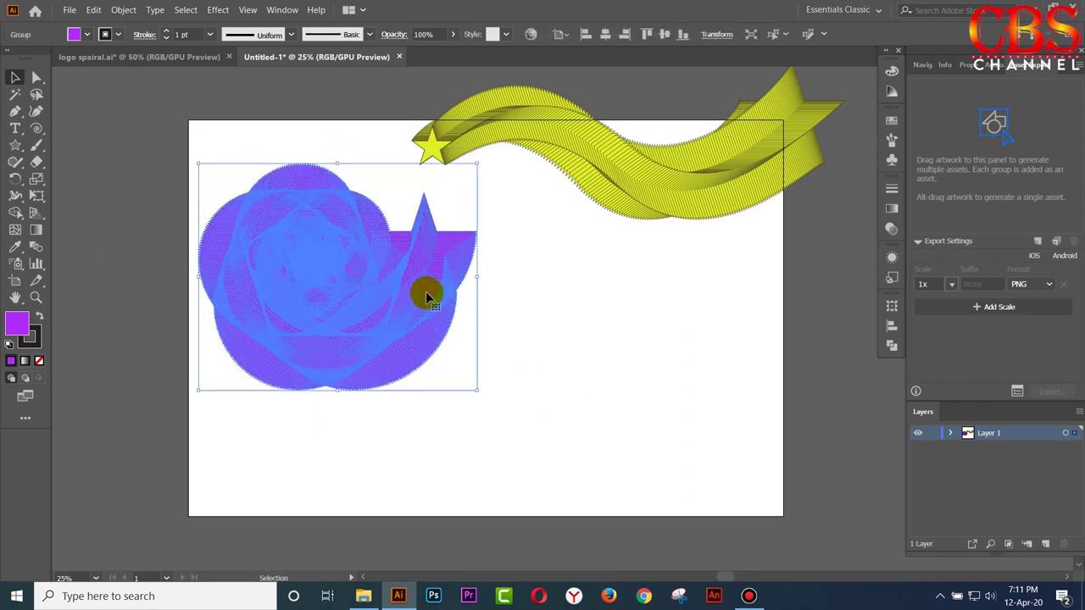
right_click(537, 276)
click(501, 254)
mouse_move(332, 264)
mouse_down()
mouse_move(326, 243)
mouse_move(368, 307)
mouse_move(325, 292)
mouse_move(322, 312)
mouse_move(348, 339)
mouse_up()
click(519, 367)
Fine-tune the positions of the yellow shooting star and purple spiral.
drag(667, 235, 649, 273)
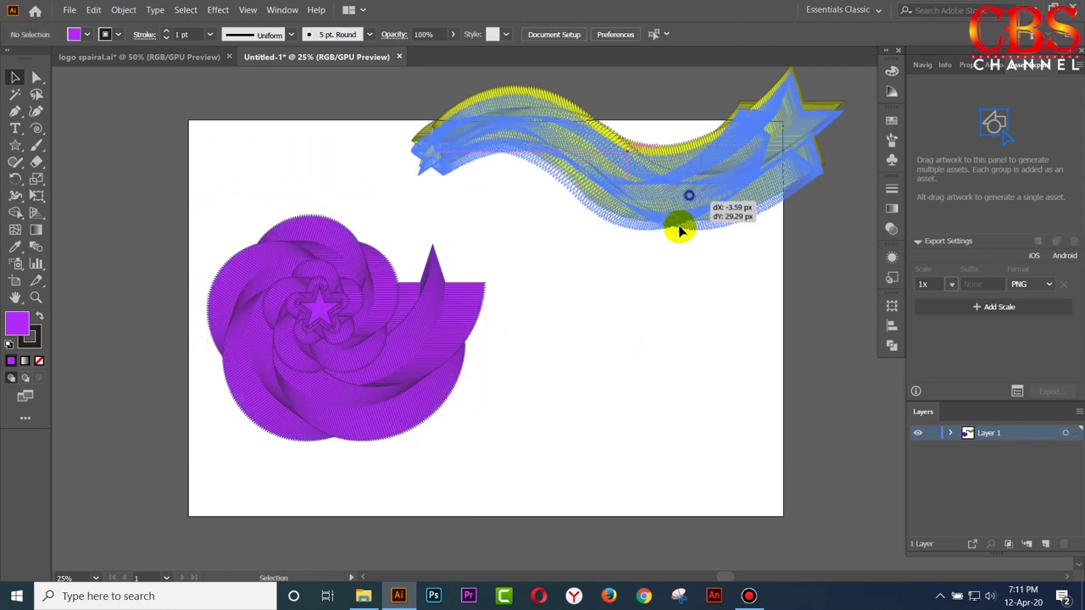
click(603, 338)
drag(357, 337, 368, 332)
mouse_move(737, 212)
mouse_down()
mouse_move(694, 219)
mouse_move(695, 230)
mouse_move(621, 233)
mouse_up()
click(690, 322)
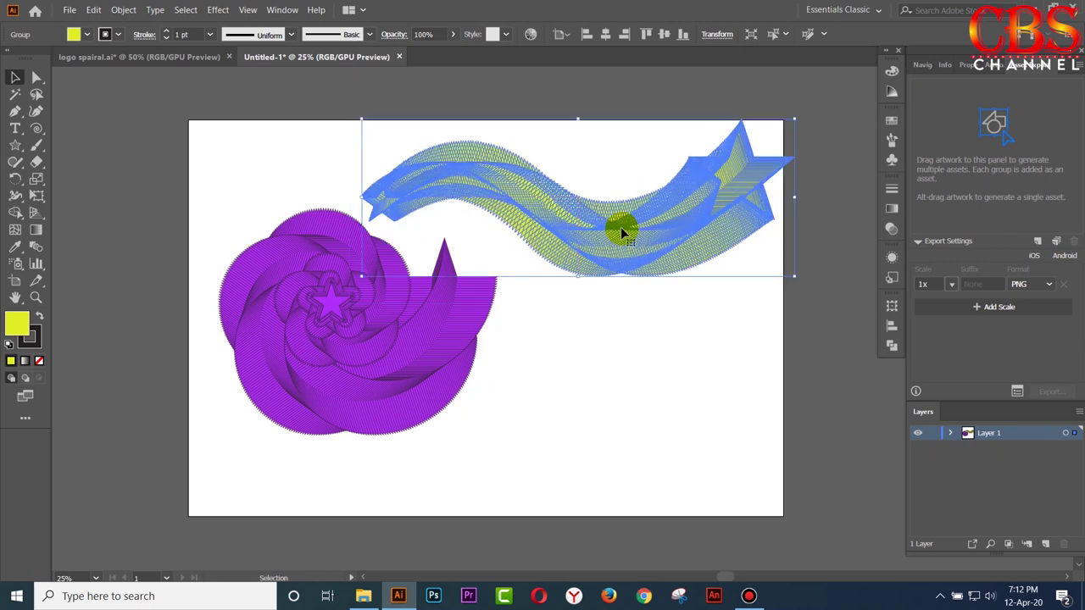
drag(610, 238, 597, 238)
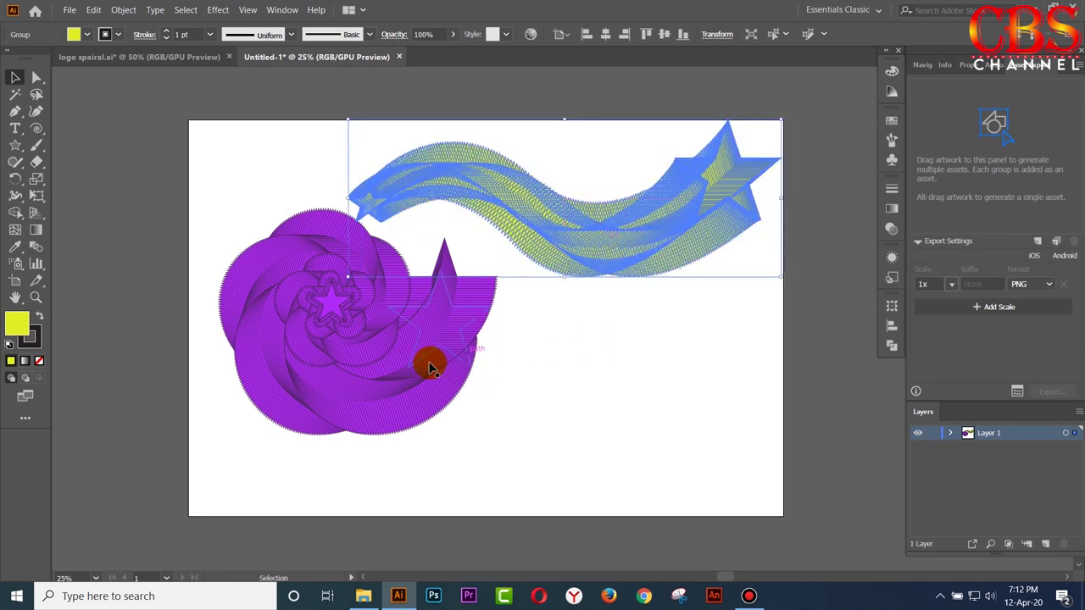
drag(436, 364, 427, 387)
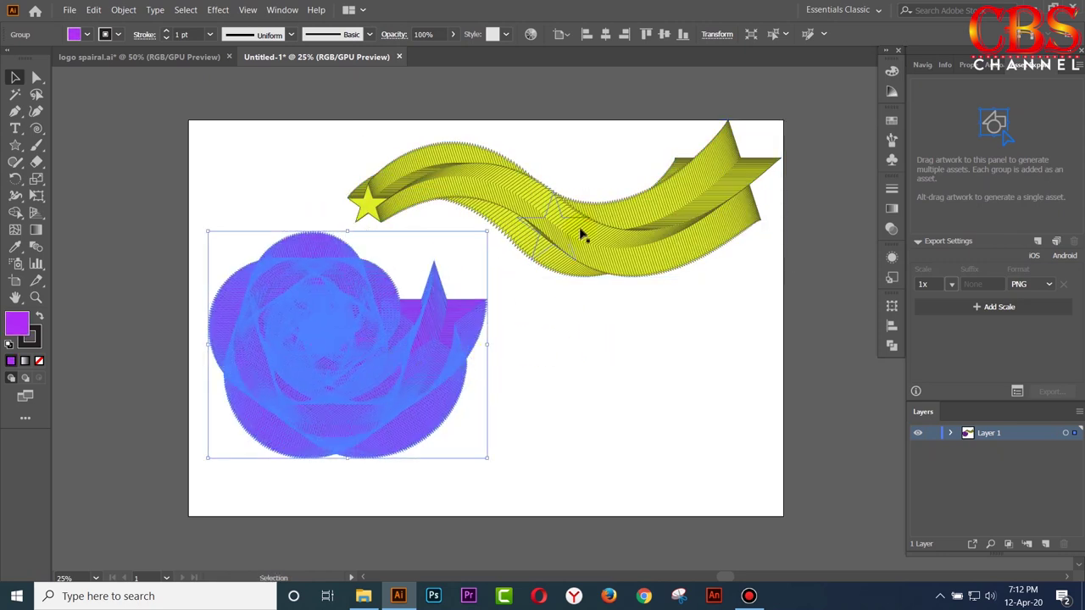
drag(581, 233, 564, 243)
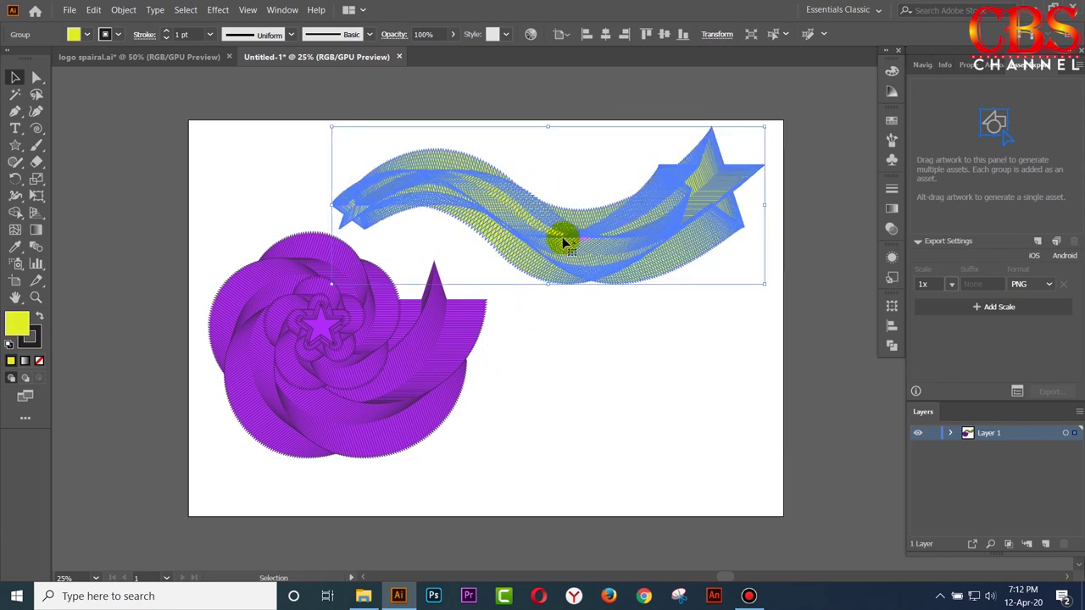
click(569, 344)
drag(577, 235, 590, 234)
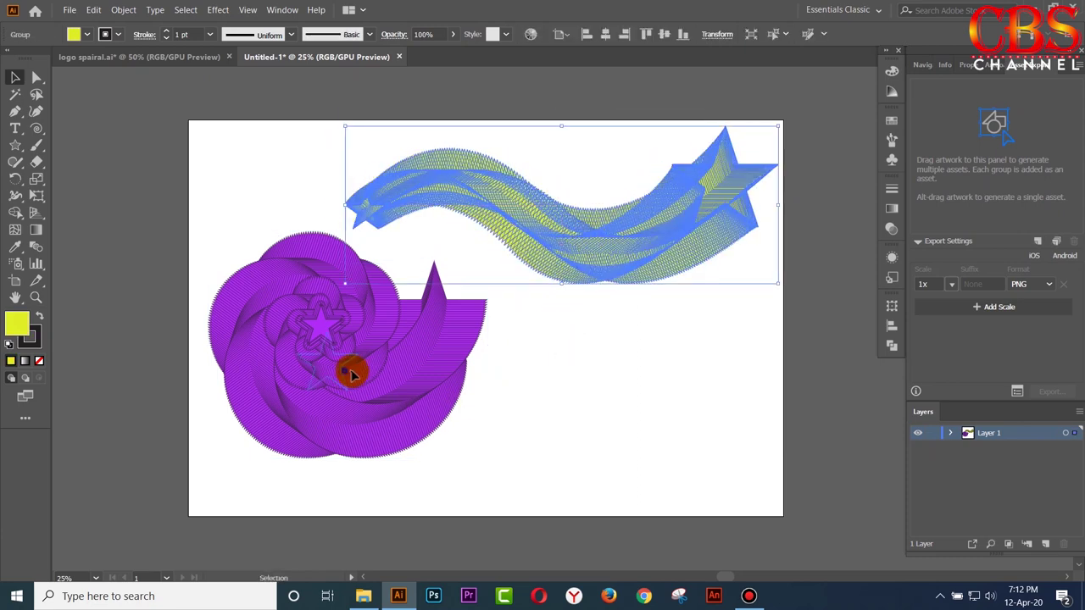
drag(345, 375, 362, 376)
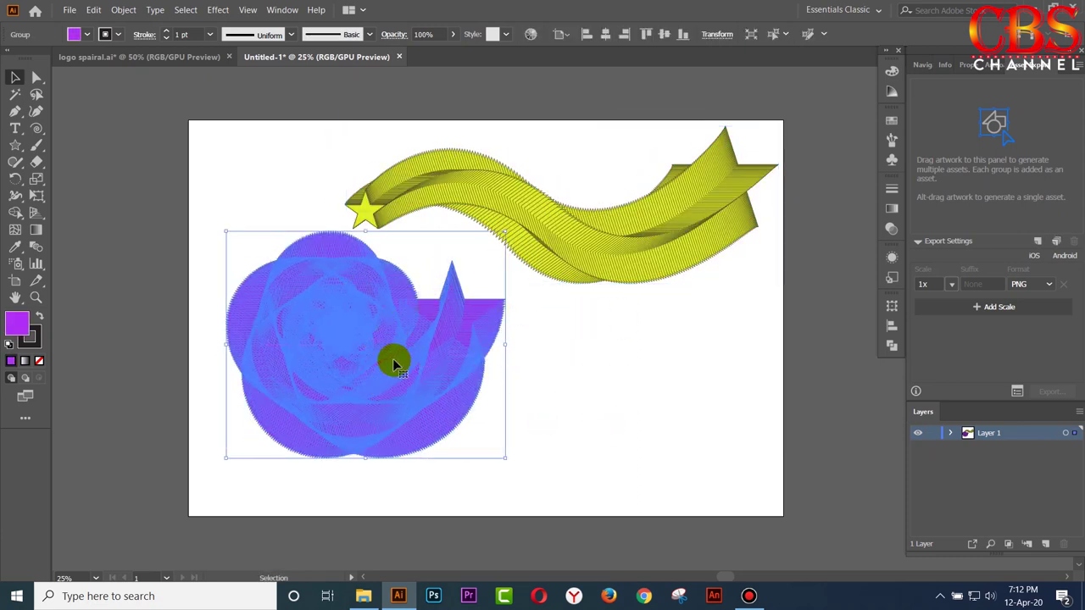